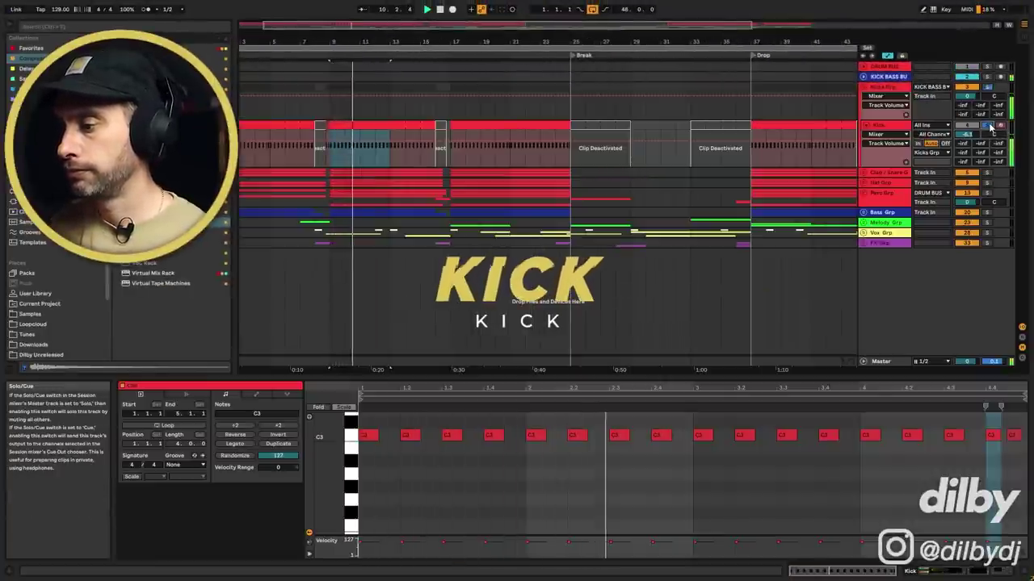
- Check the Kick track's devices, then return to the Kick clip's notes and clear the time selection
click(671, 320)
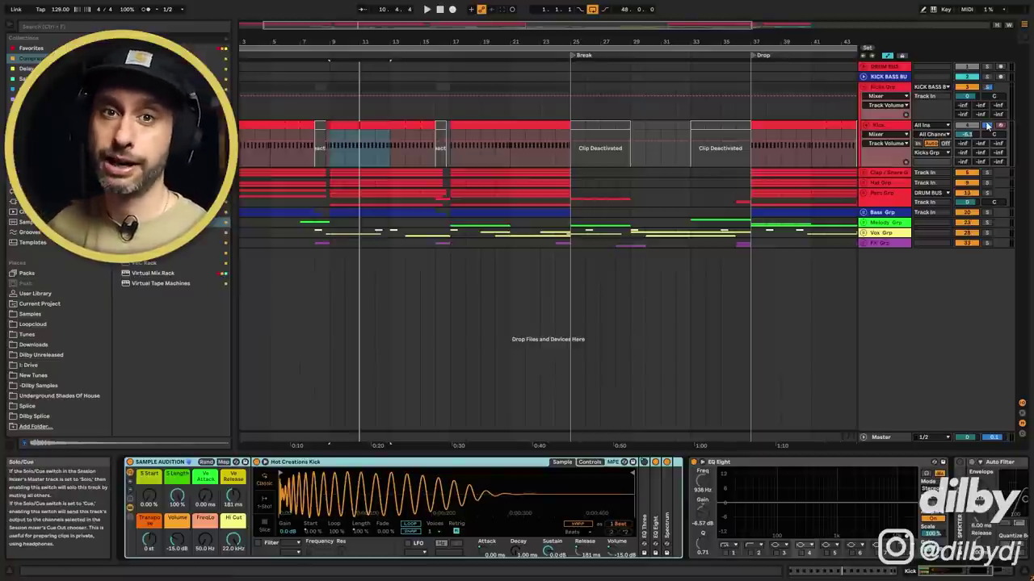
key(shift+Tab)
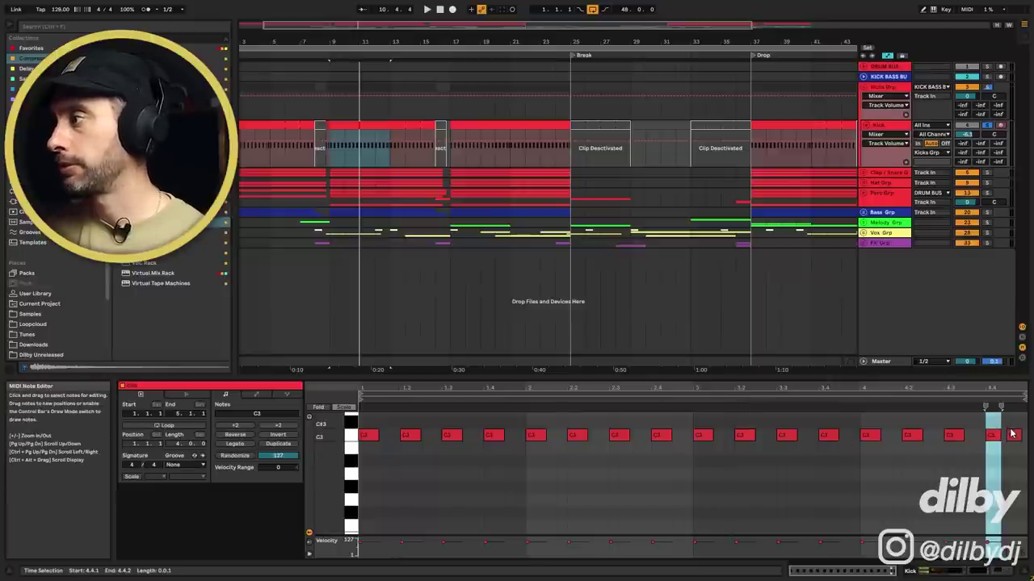
click(975, 470)
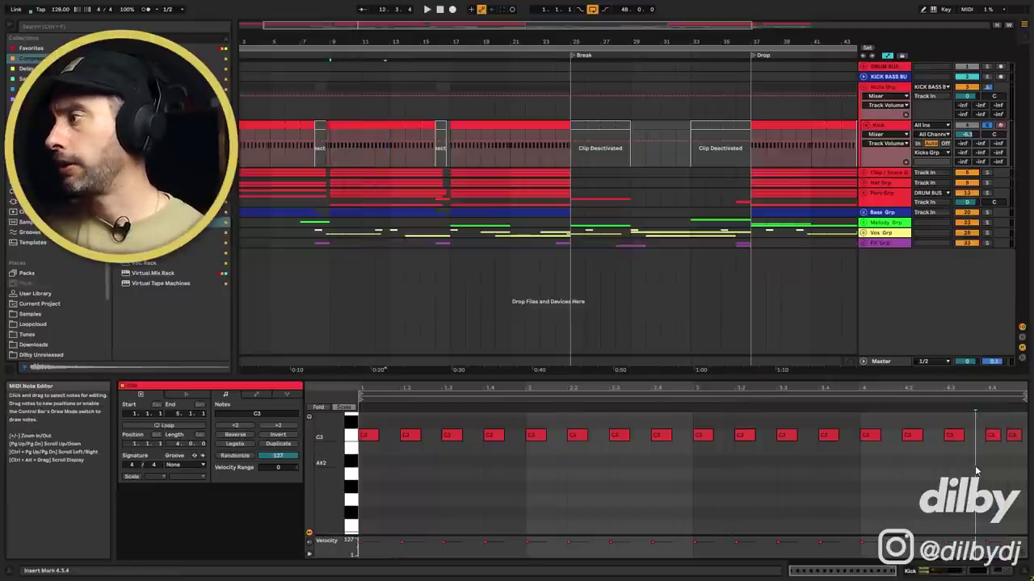
- Select the Kick clip's closing C3 kick notes and play them back
click(995, 430)
drag(998, 437, 1020, 443)
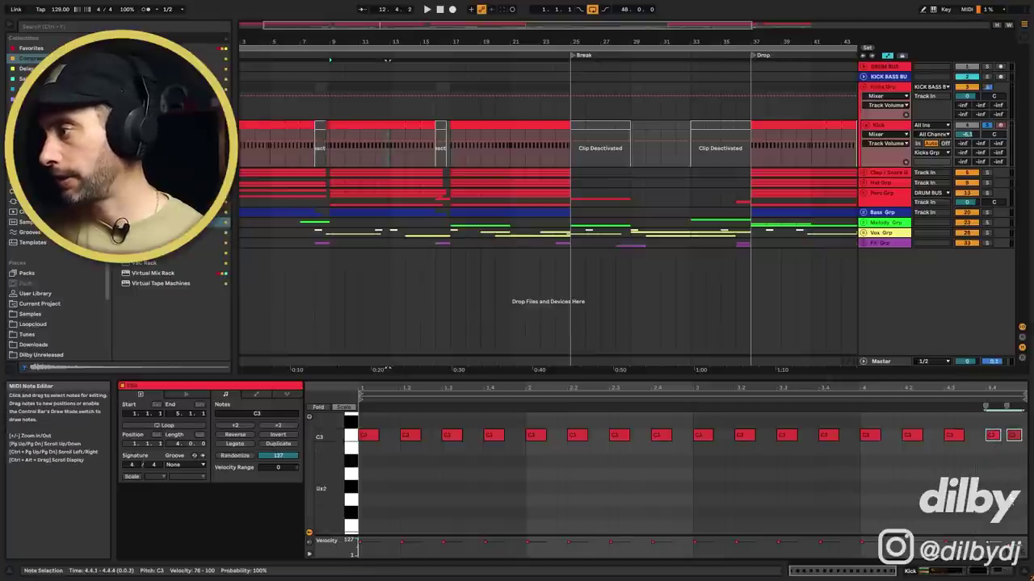
click(1014, 438)
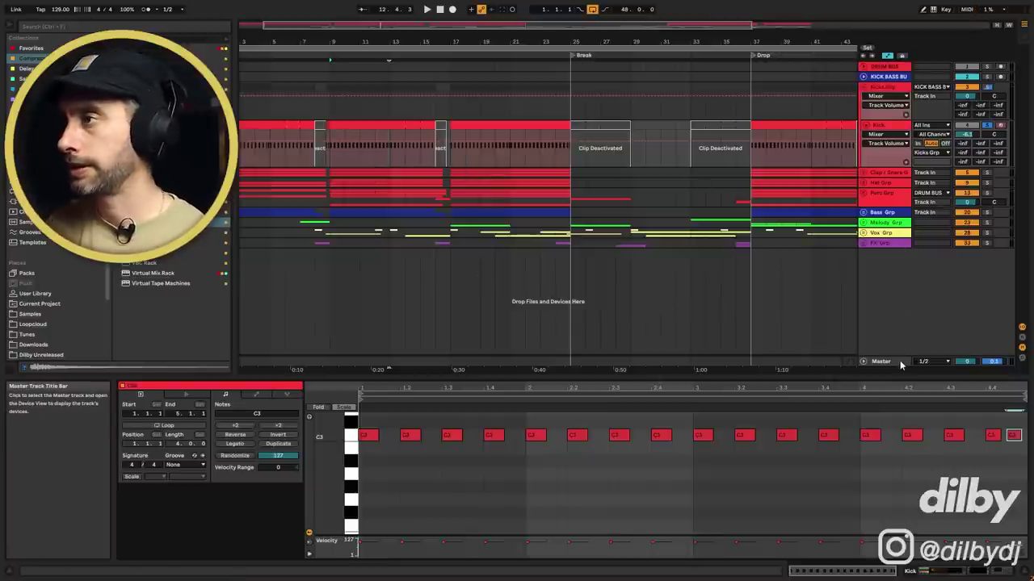
key(space)
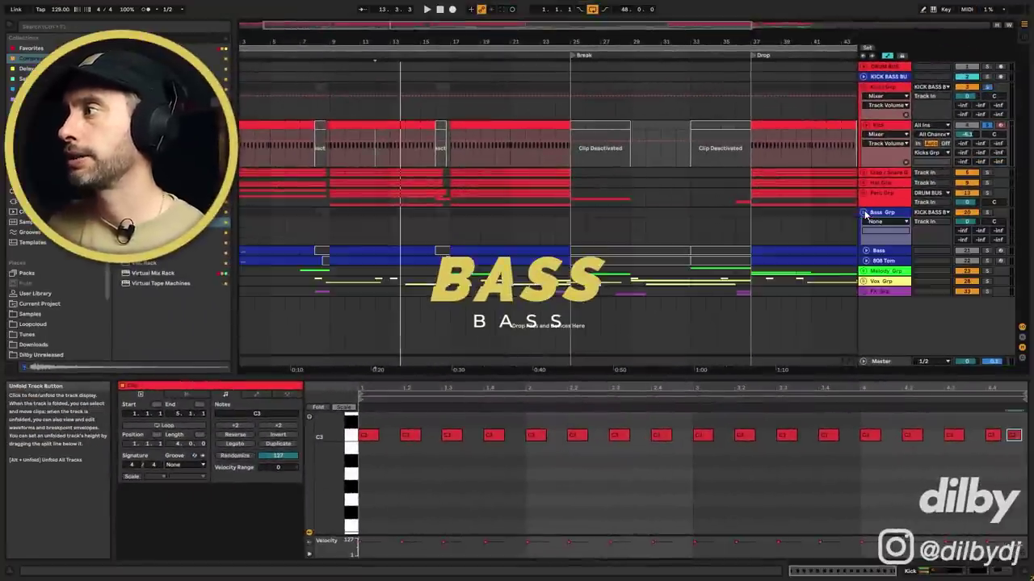
- Open the Bass clip and fit the note editor to its used notes
click(354, 252)
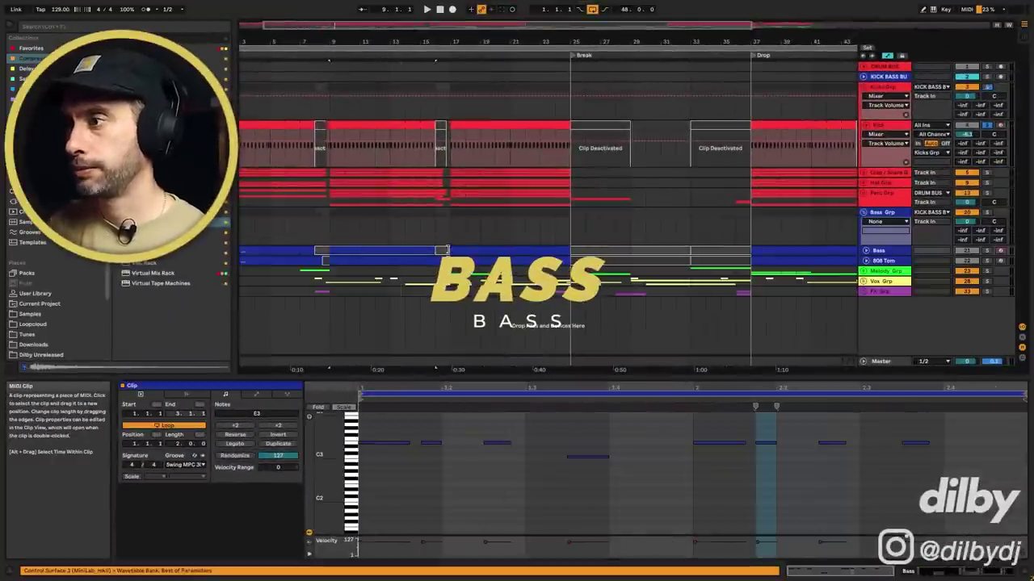
double_click(351, 469)
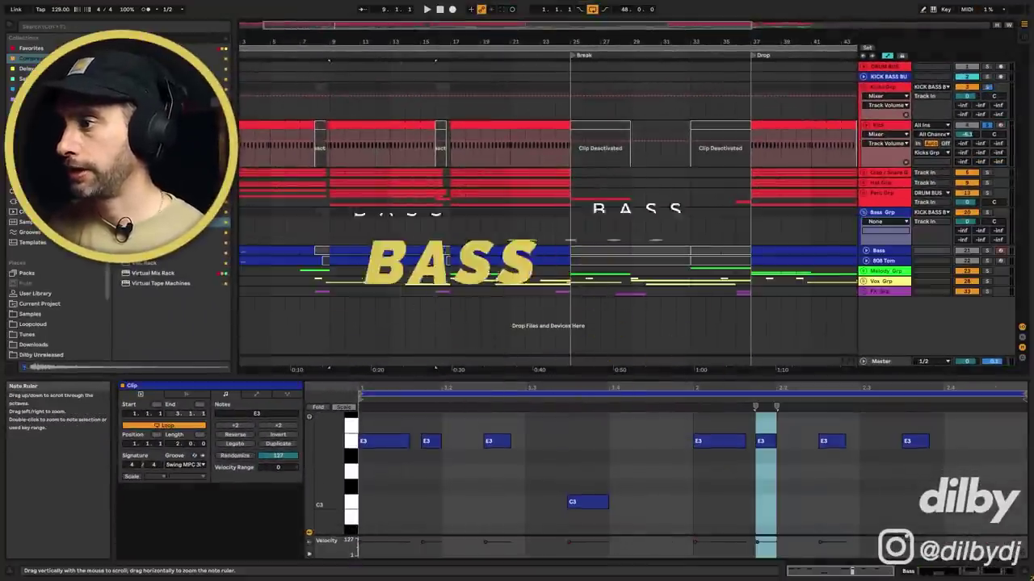
- Select the E3 and C3 bass notes, play the bassline, and show the Bass track's devices
click(392, 436)
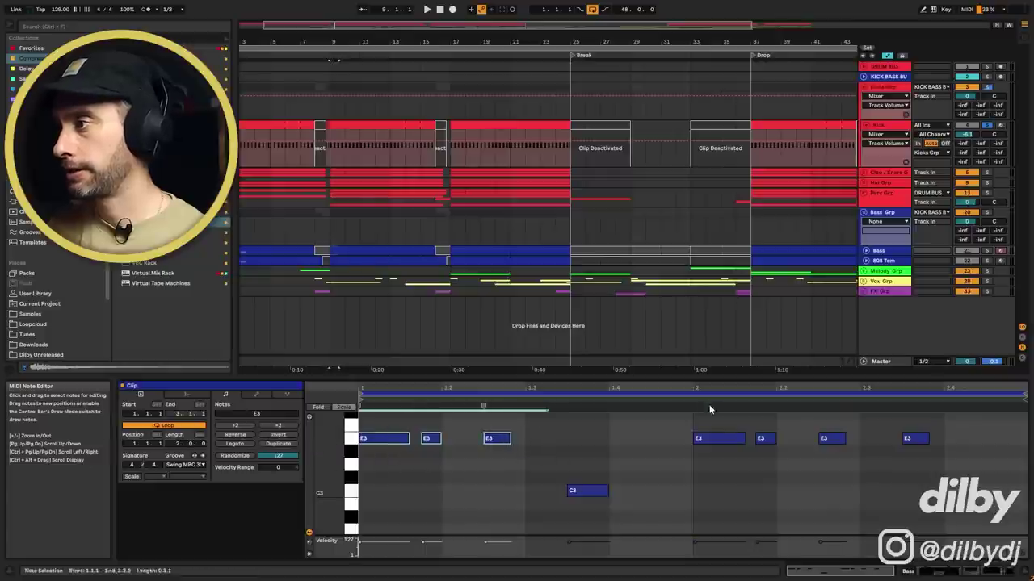
drag(713, 415, 832, 466)
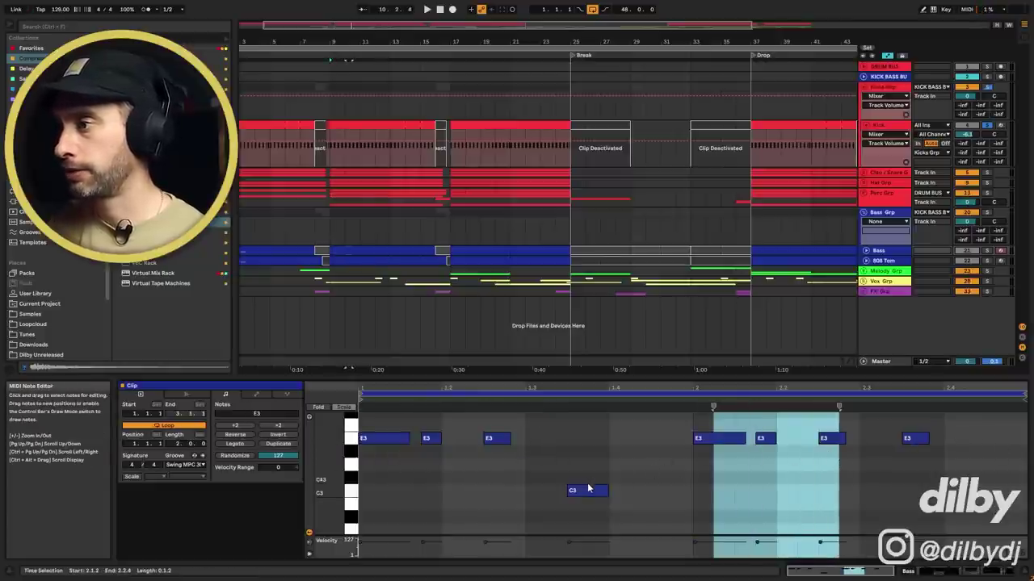
click(925, 440)
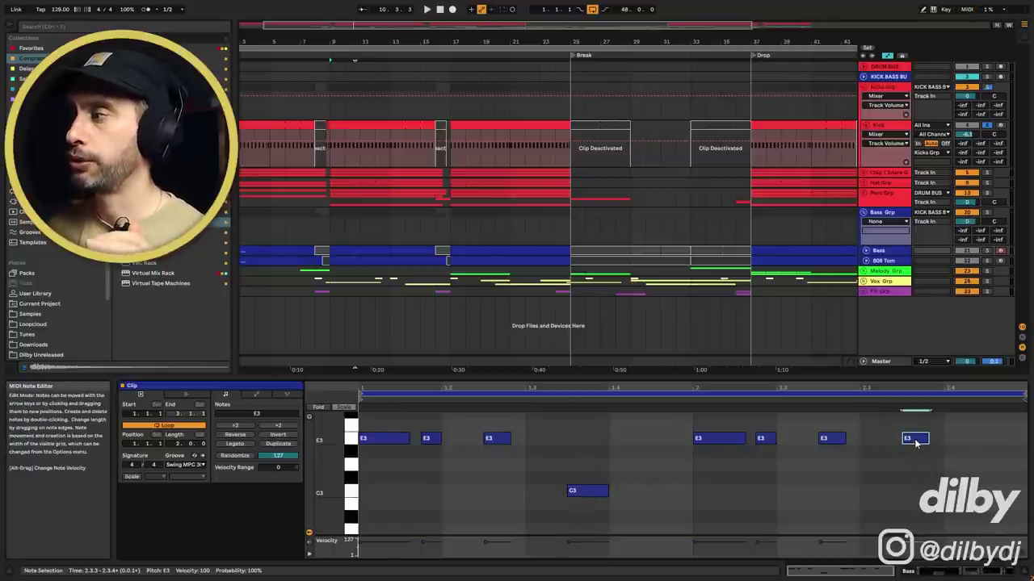
key(space)
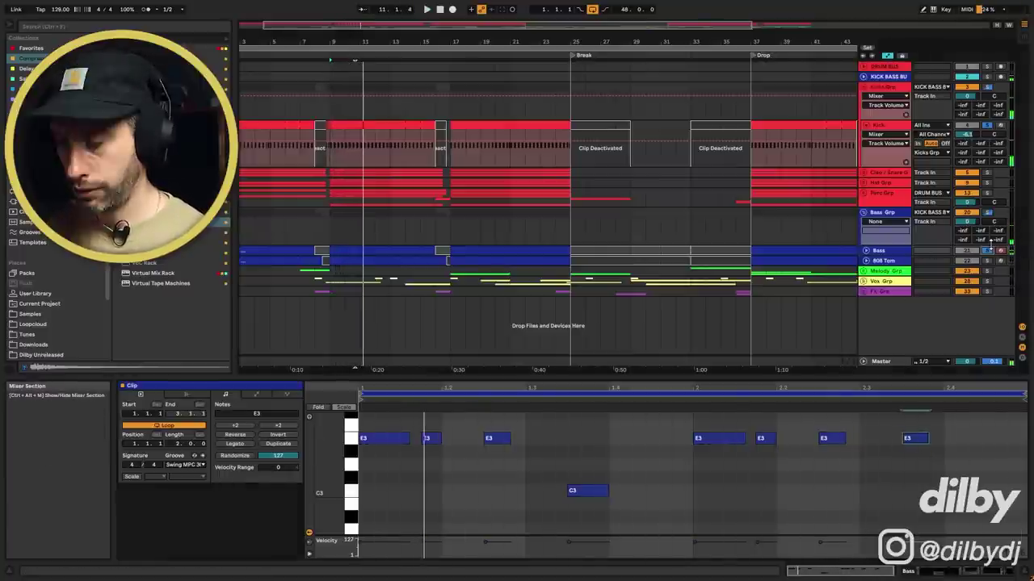
key(shift+Tab)
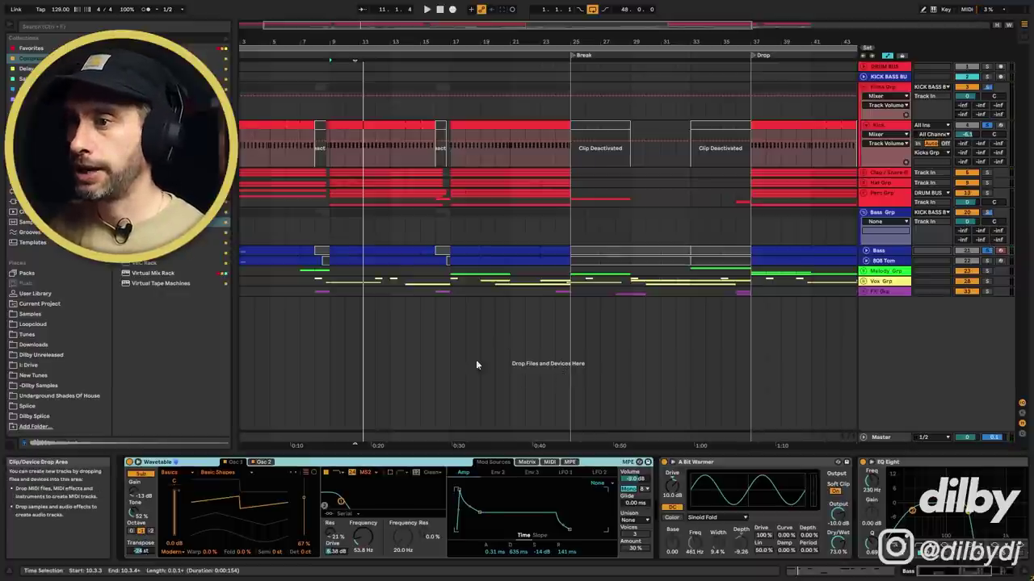
drag(960, 573, 976, 575)
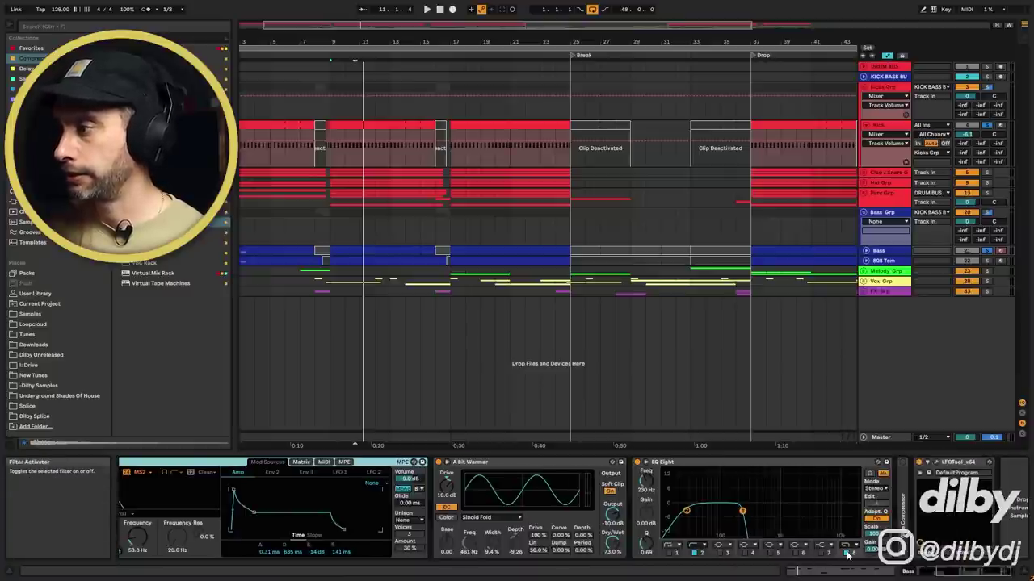
click(847, 554)
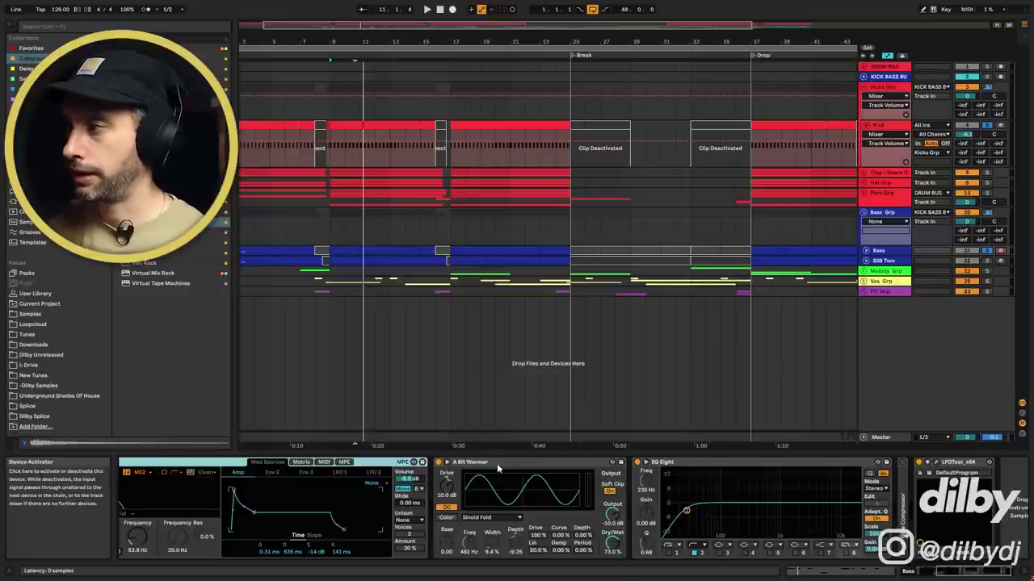
click(927, 462)
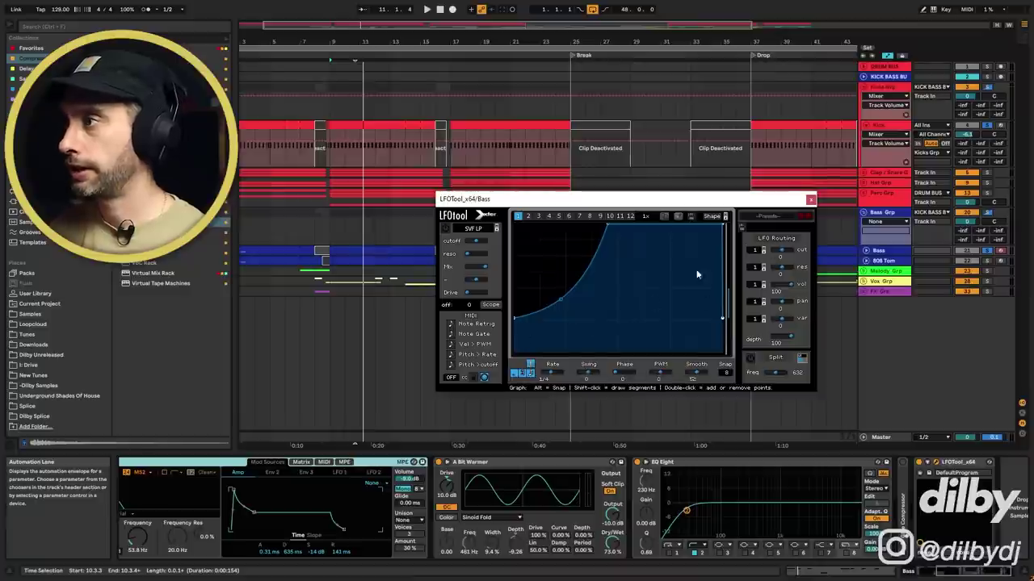
click(811, 198)
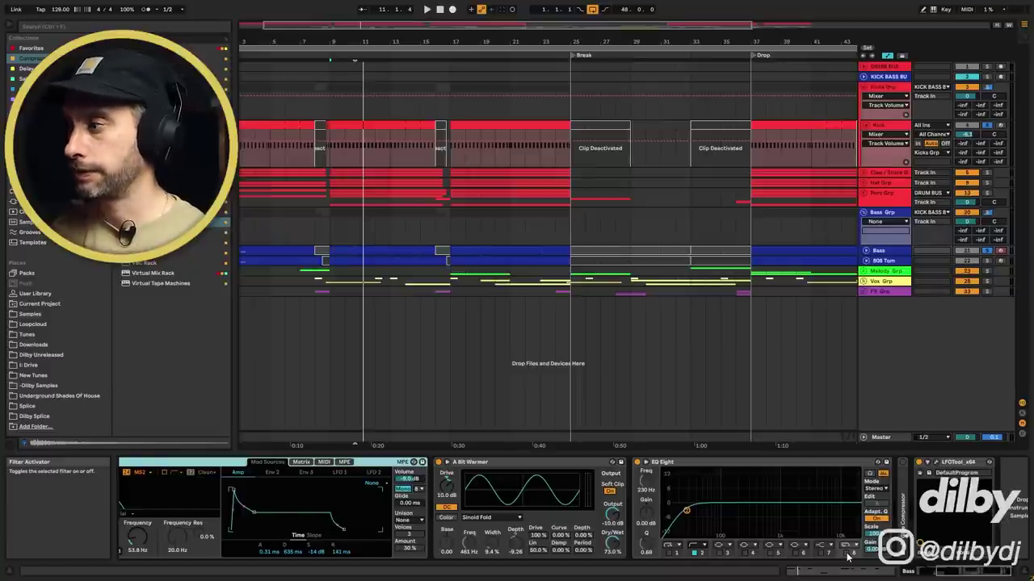
key(space)
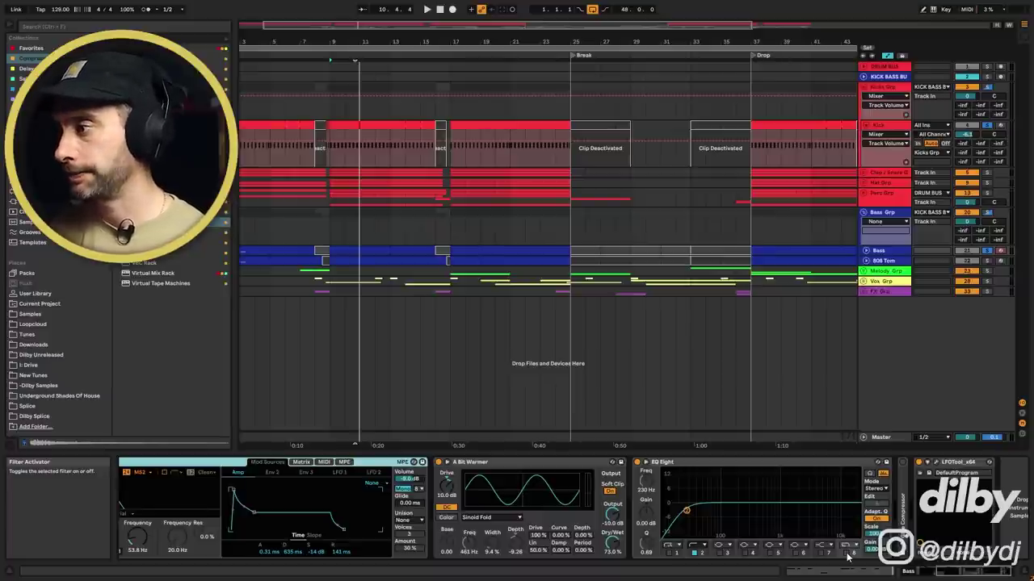
click(847, 553)
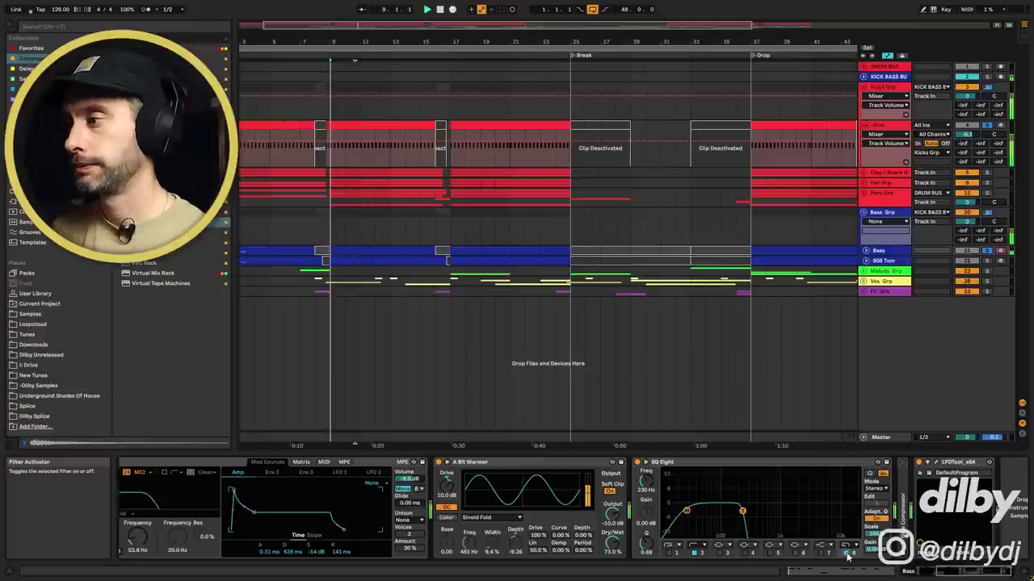
key(space)
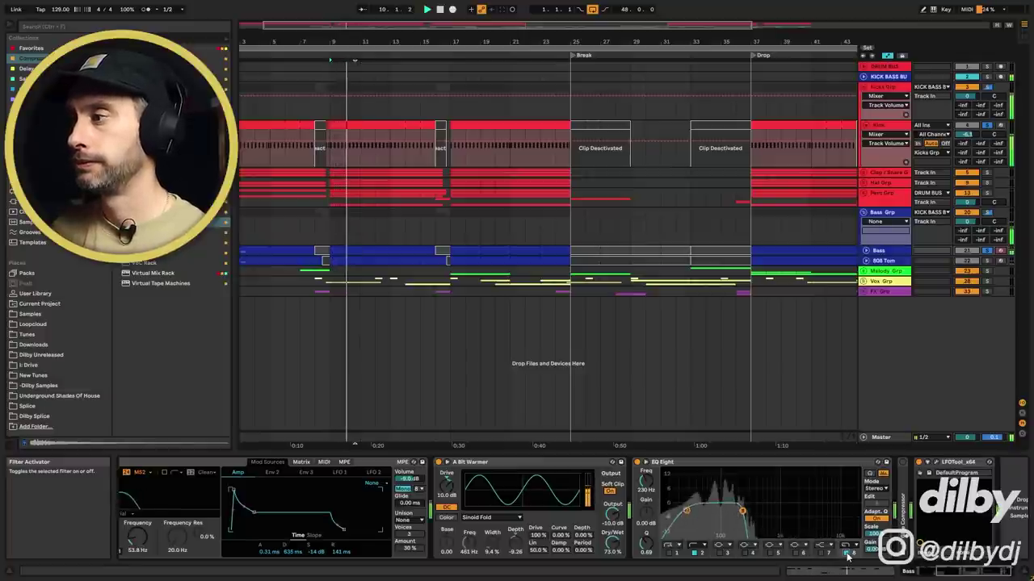
- Mute and re-enable the bass Wavetable's second oscillator to compare the sound
scroll(240, 467, left, 5)
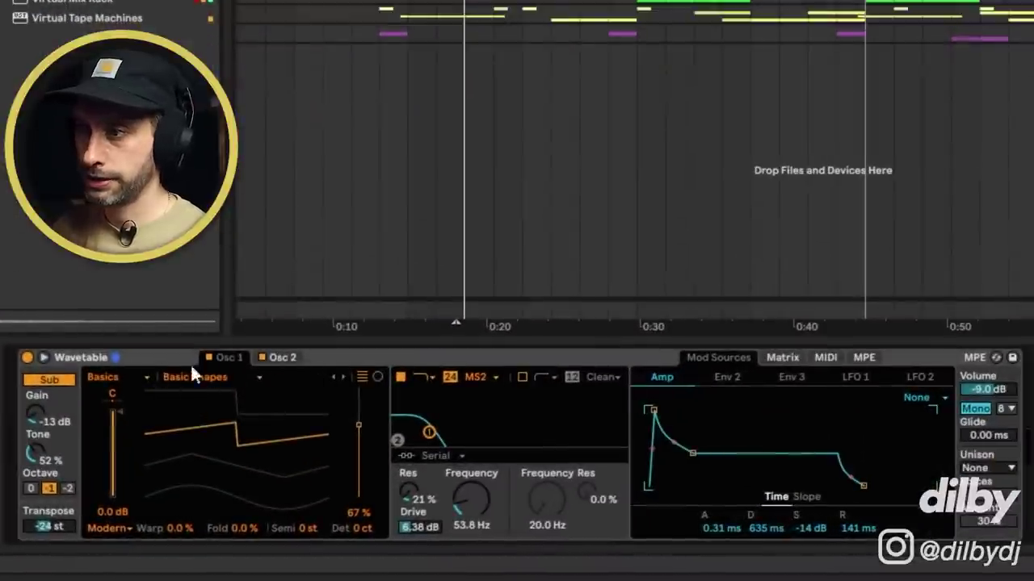
click(281, 358)
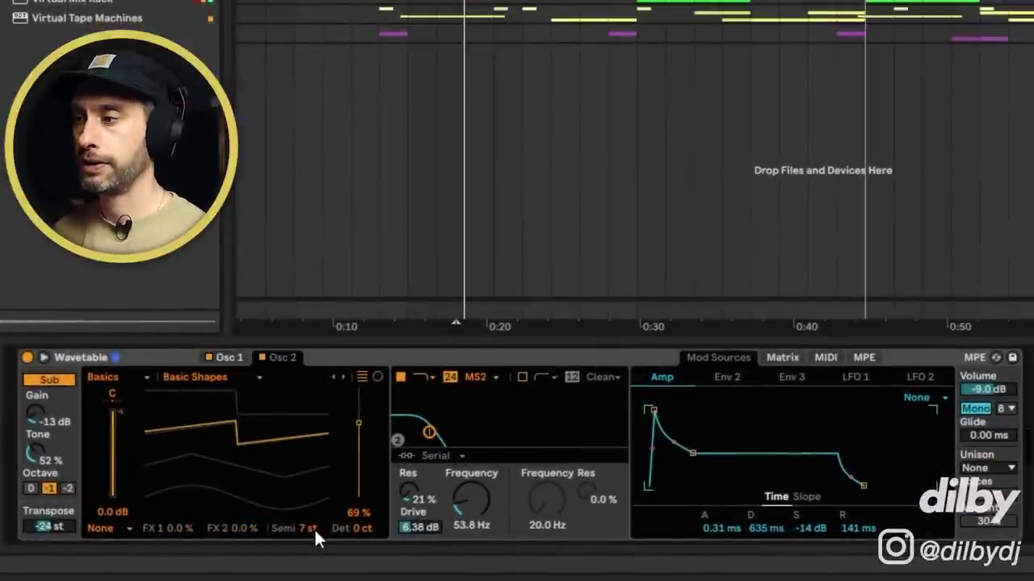
click(263, 357)
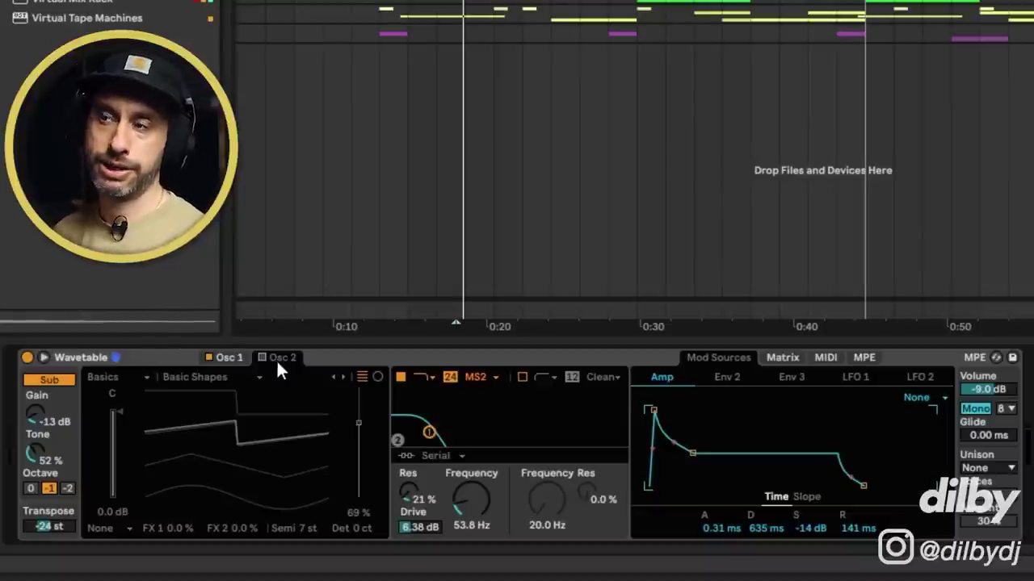
click(291, 357)
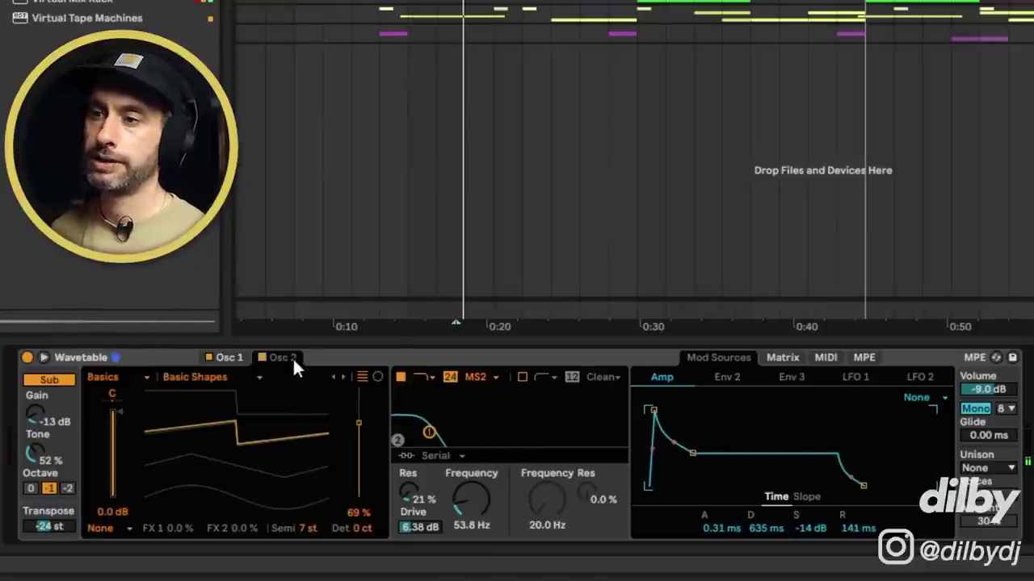
click(286, 357)
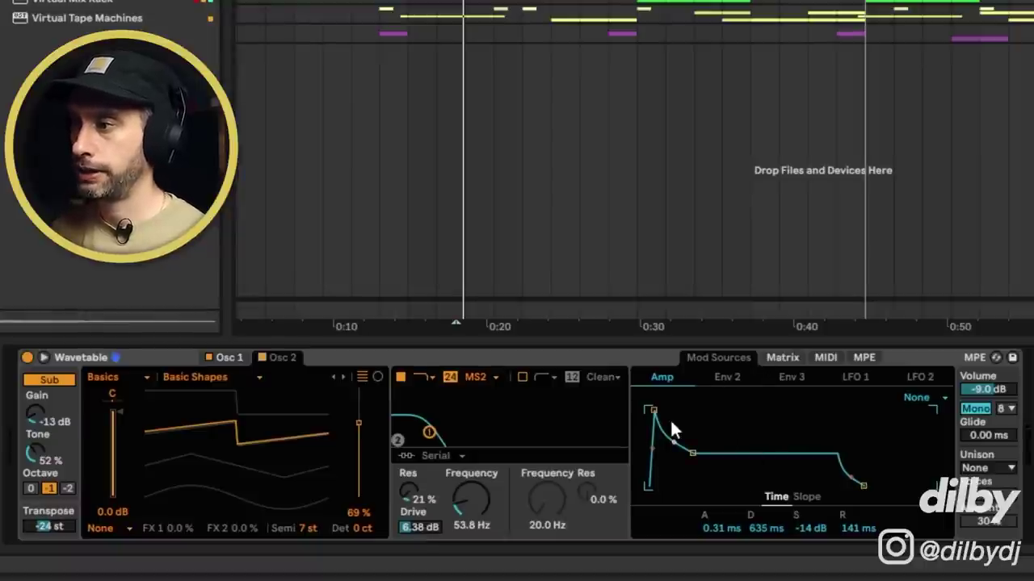
- Zero the Env 2 to Filter 1 Freq matrix amount, restore it to 39, and stop playback
click(729, 376)
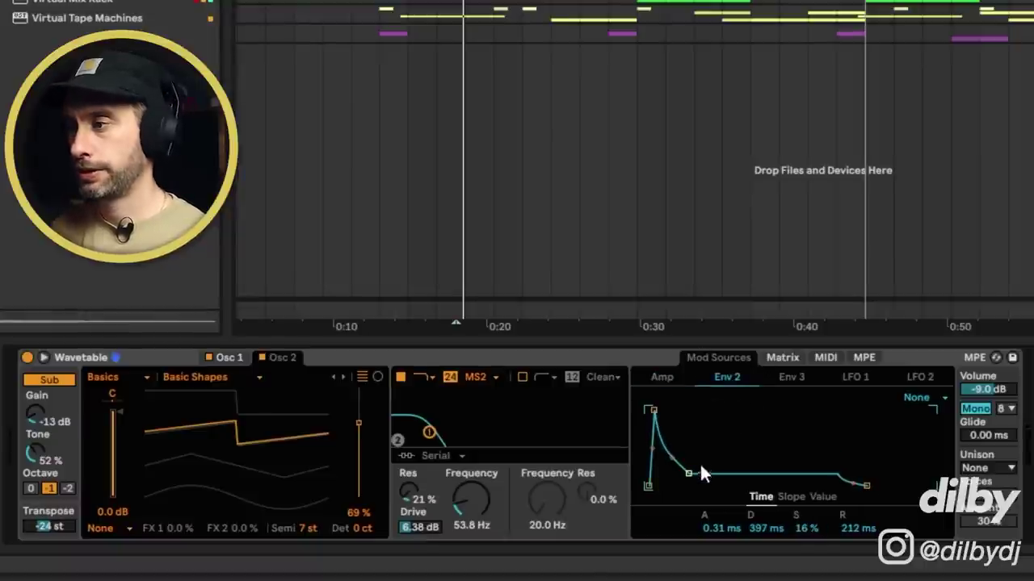
click(781, 360)
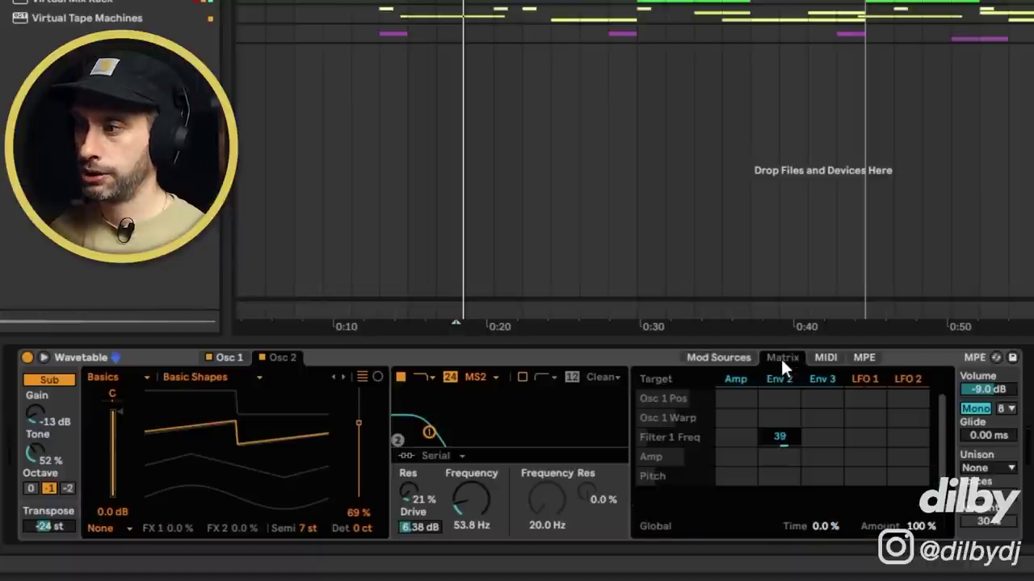
click(779, 437)
key(Delete)
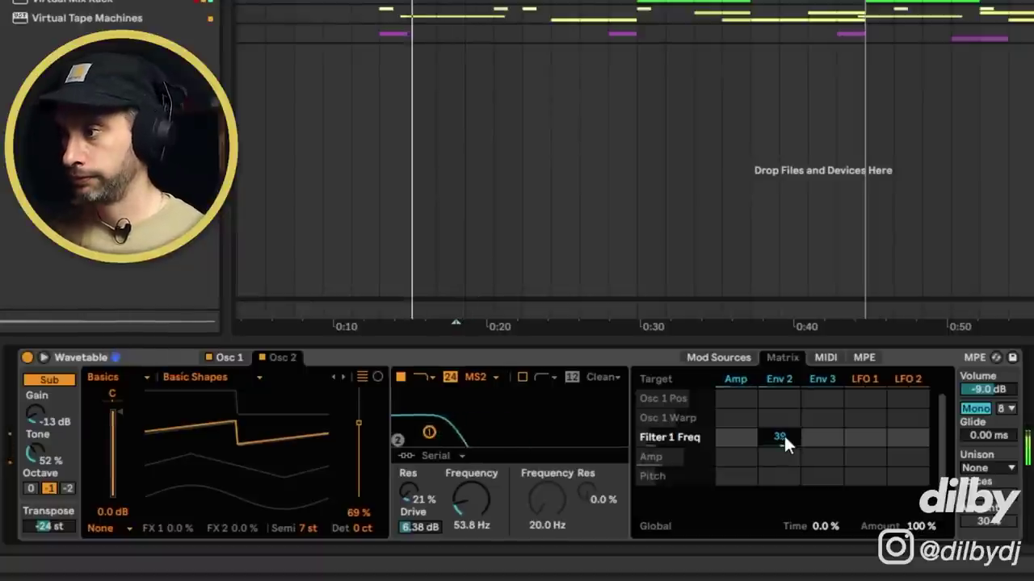
key(ctrl+z)
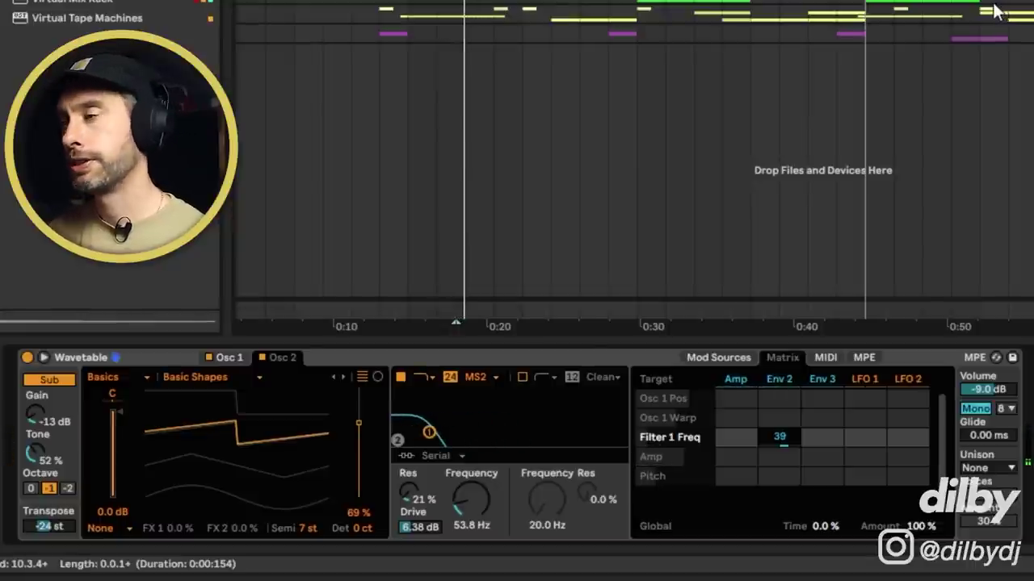
key(space)
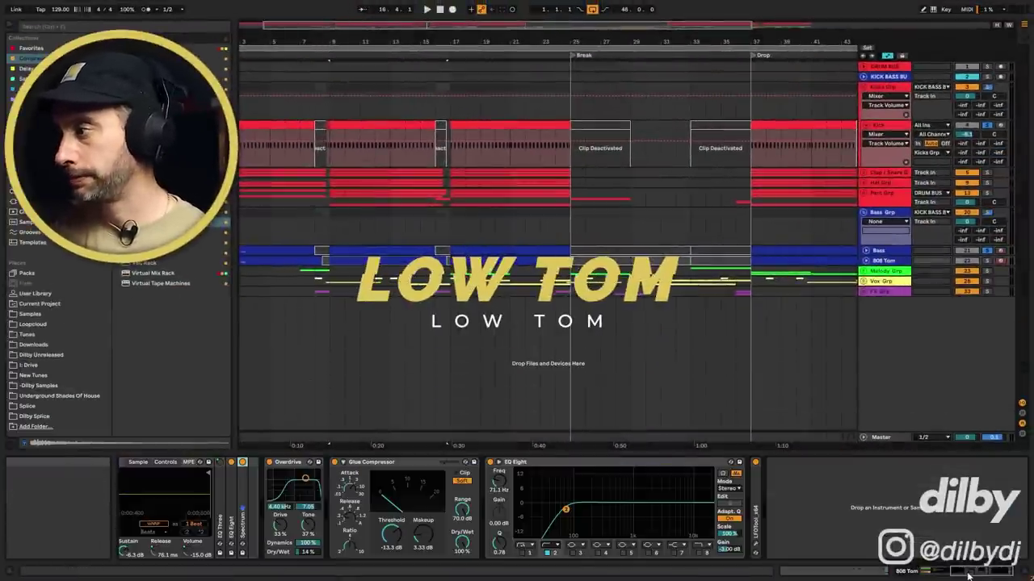
- Inspect the 808 Tom's LFOTool volume curve, then play the arrangement from bar 9
scroll(807, 539, up, 5)
scroll(957, 575, down, 4)
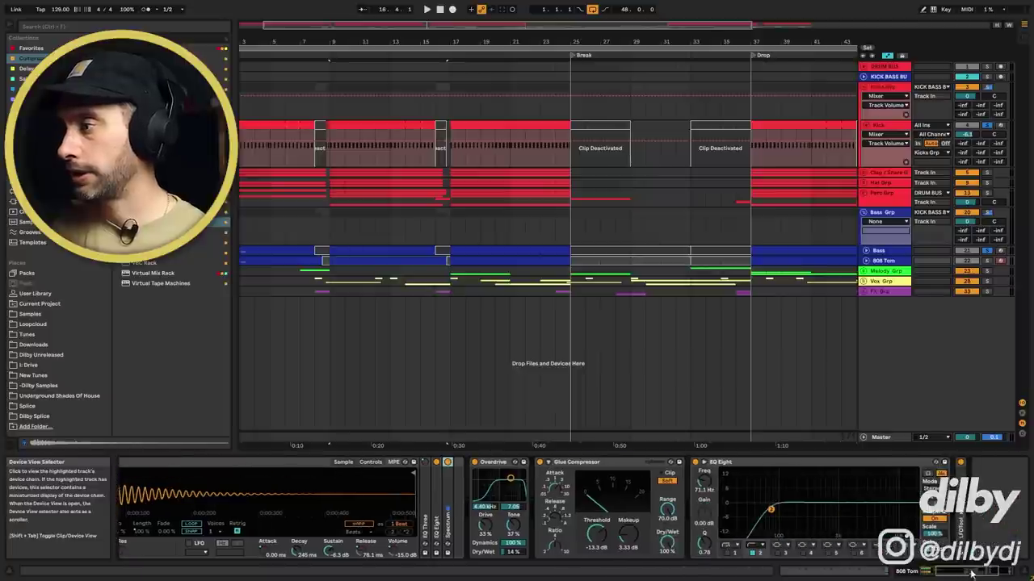
click(936, 473)
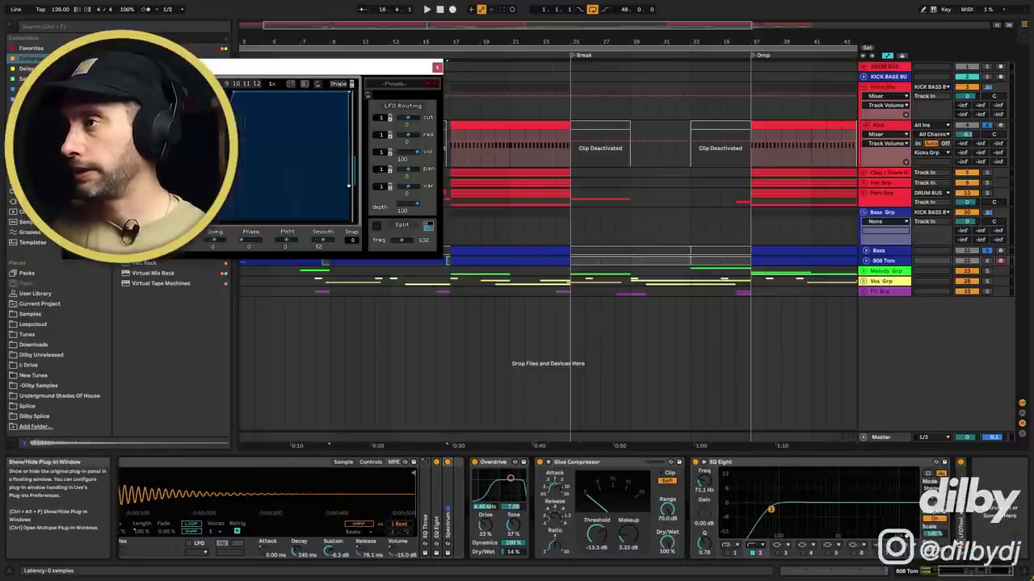
drag(377, 64, 734, 173)
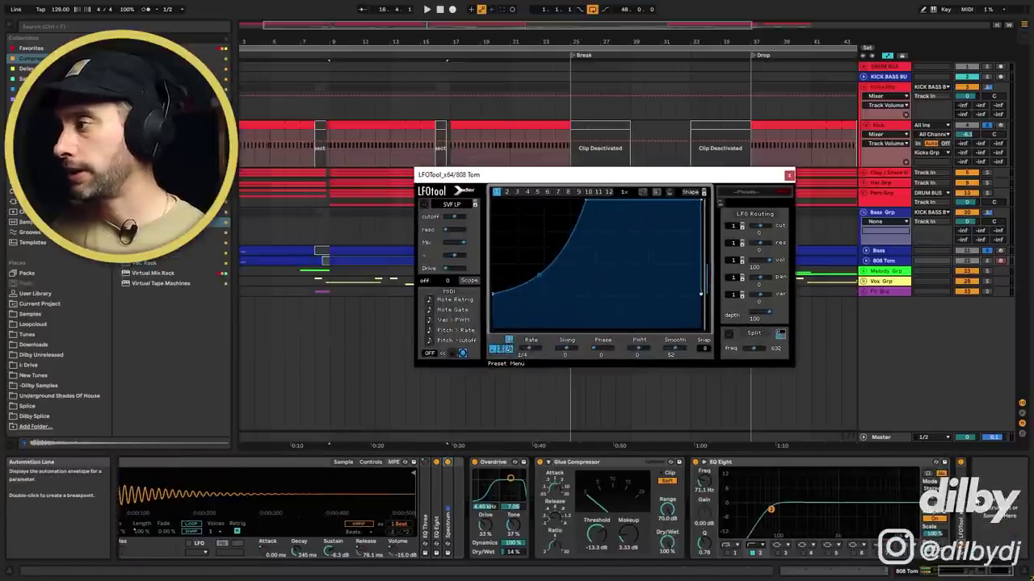
click(789, 174)
key(space)
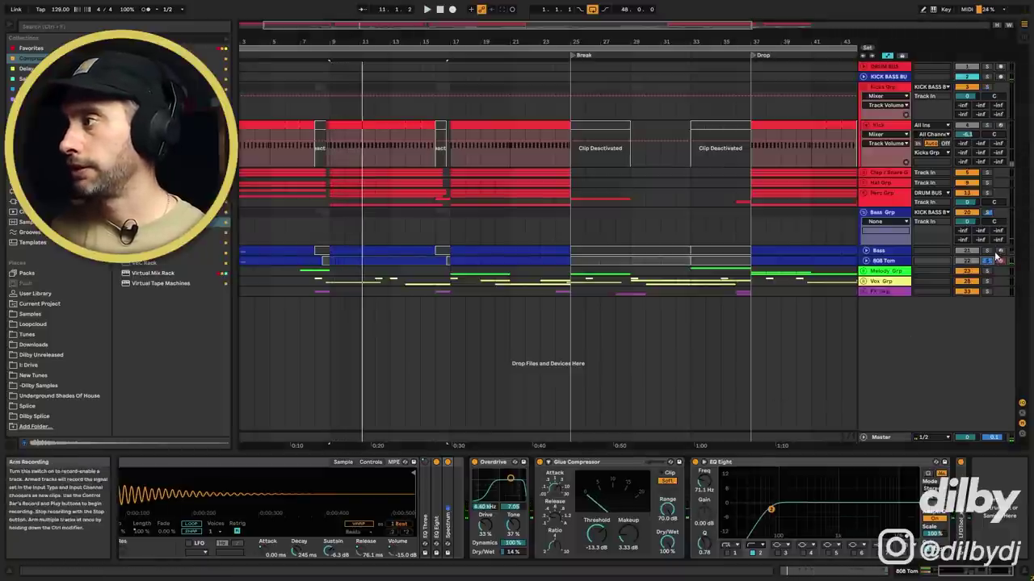
key(space)
key(space)
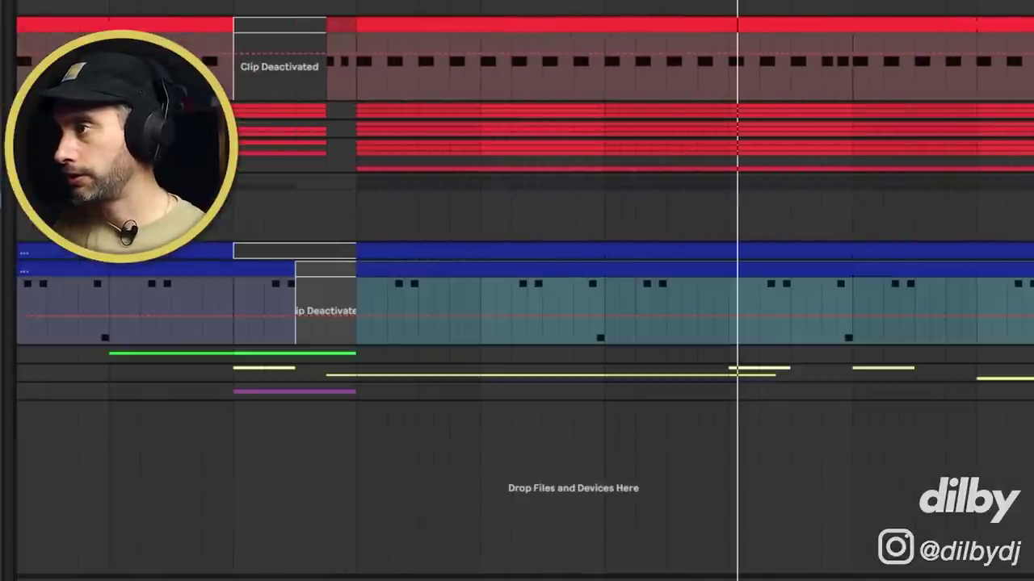
scroll(473, 343, up, 5)
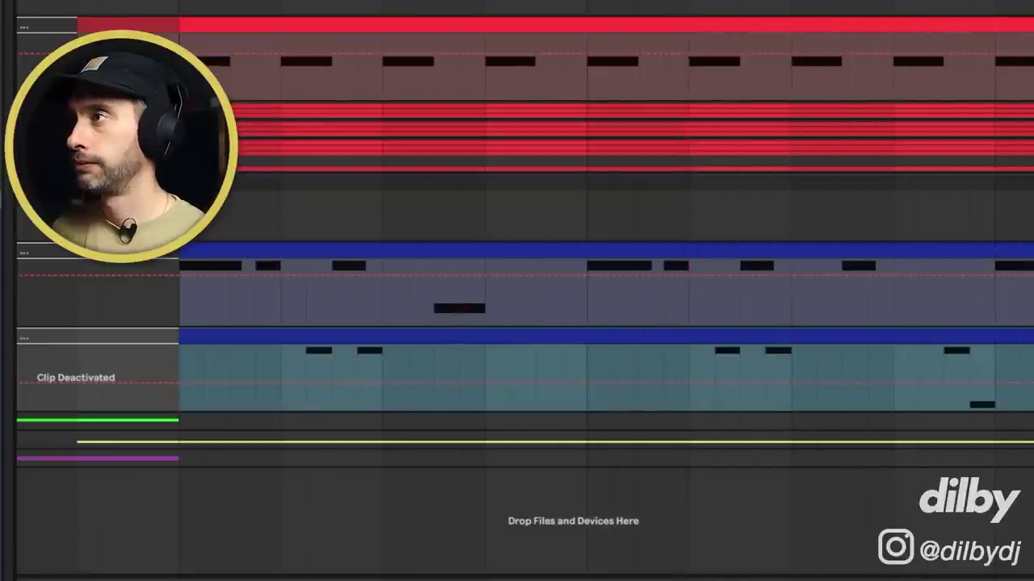
key(minus)
key(minus)
key(minus)
key(minus)
key(minus)
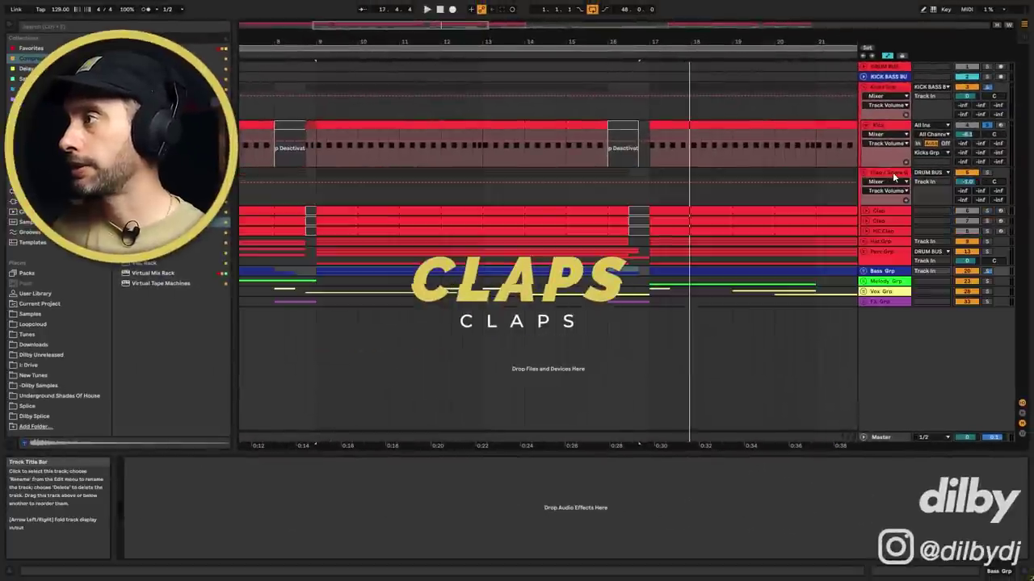
- Select the bar 9 clap clip, the Clap / Snare group and the Clap track to view their devices
click(408, 212)
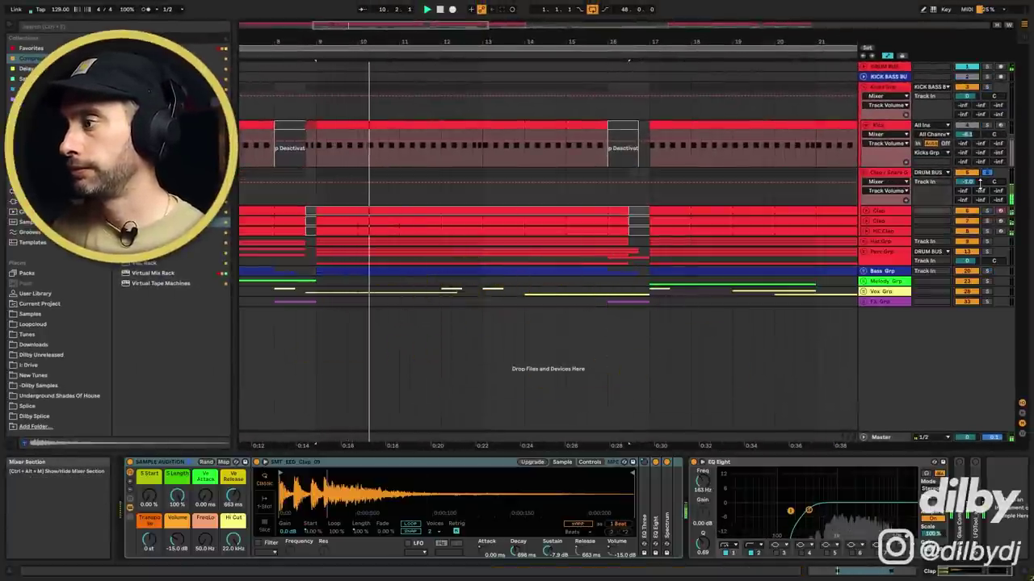
click(979, 184)
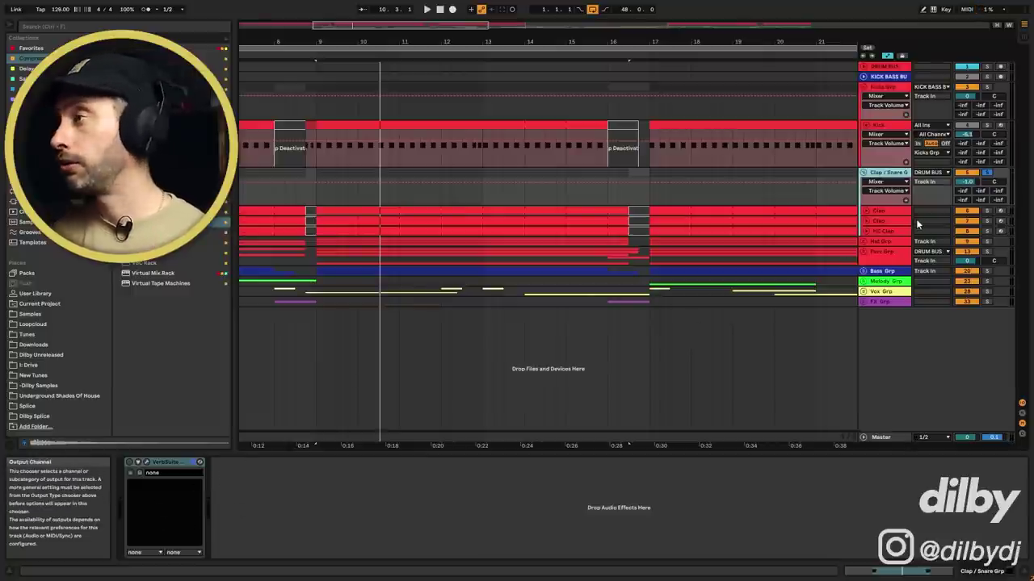
click(888, 211)
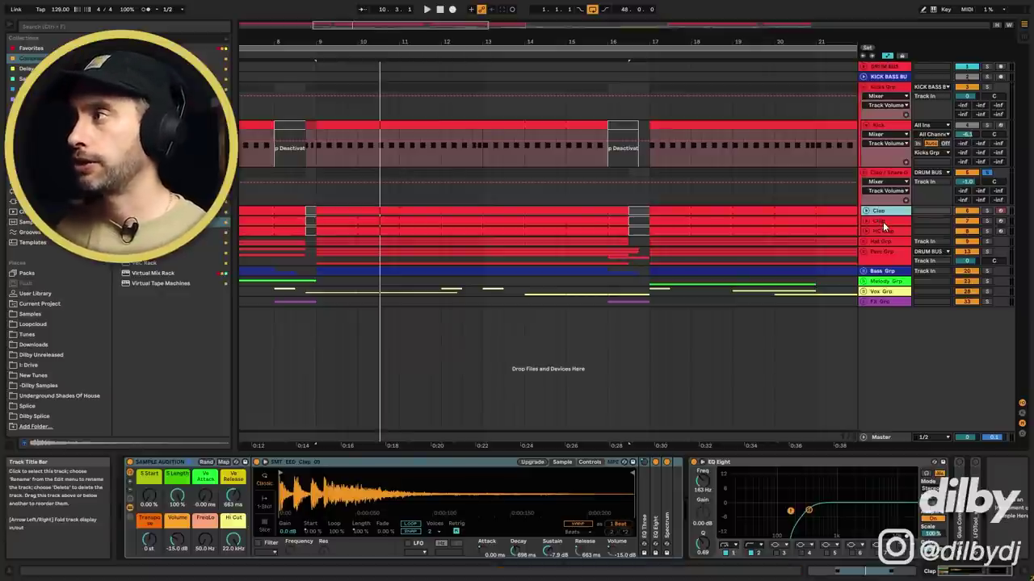
- Unfold DRUM BUS and the A Drum Verb return, inspect its VerbSuite reverb, then hide the returns
click(864, 66)
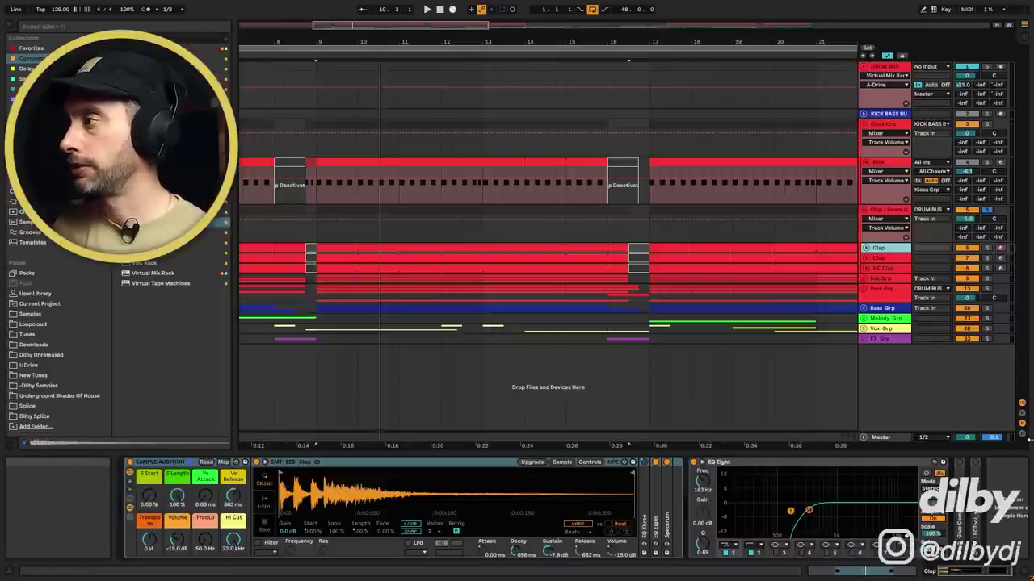
key(ctrl+alt+r)
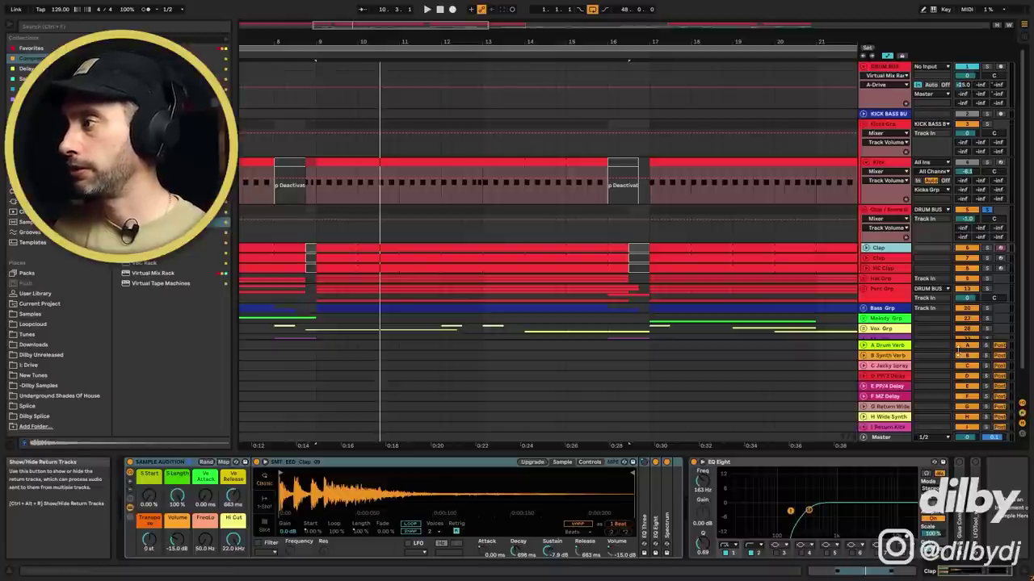
click(863, 345)
click(880, 335)
click(146, 462)
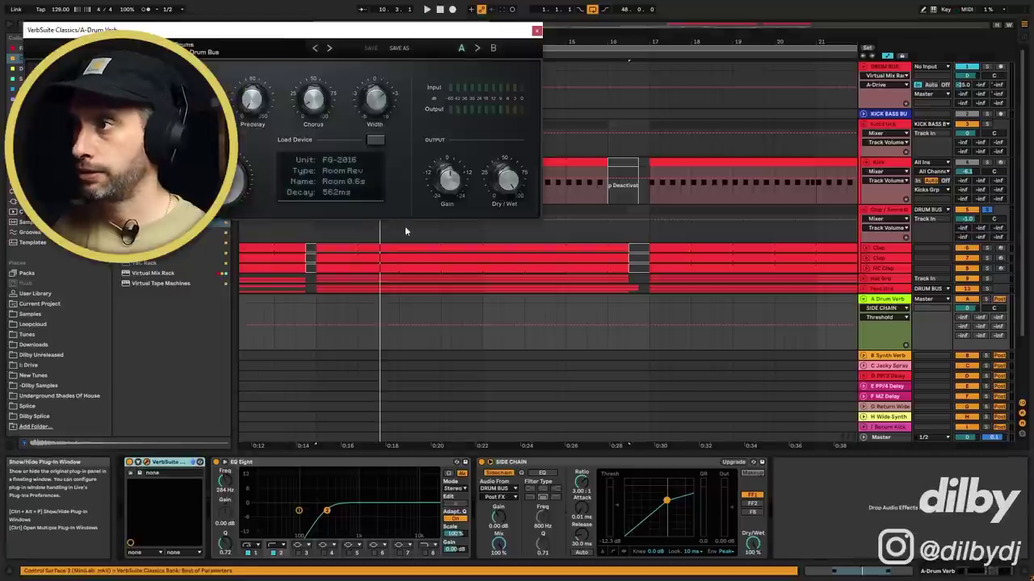
drag(398, 28, 758, 151)
click(897, 148)
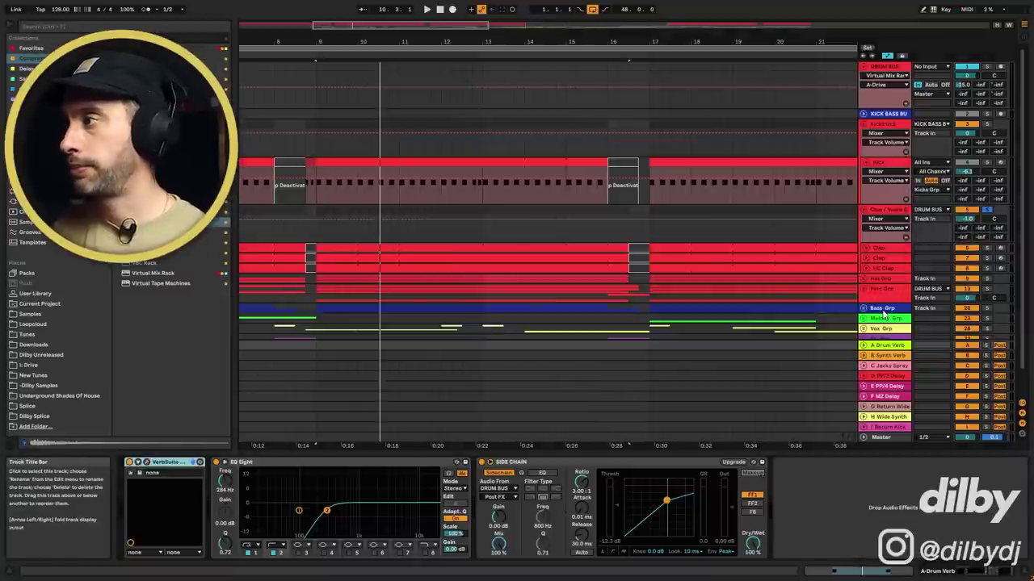
click(1021, 419)
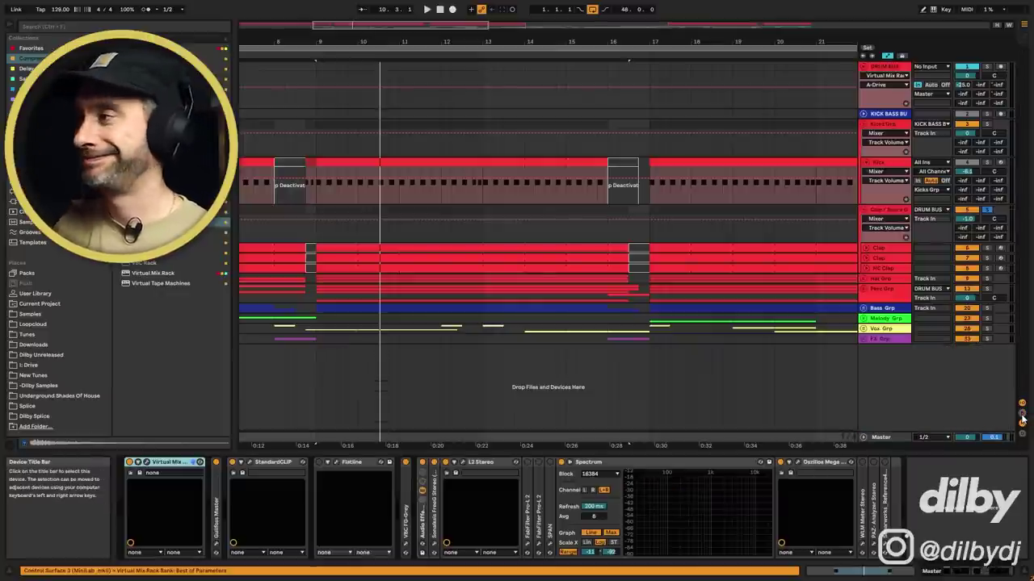
- Select the Clap track, play from bar 9, and solo the Clap
click(878, 162)
click(885, 252)
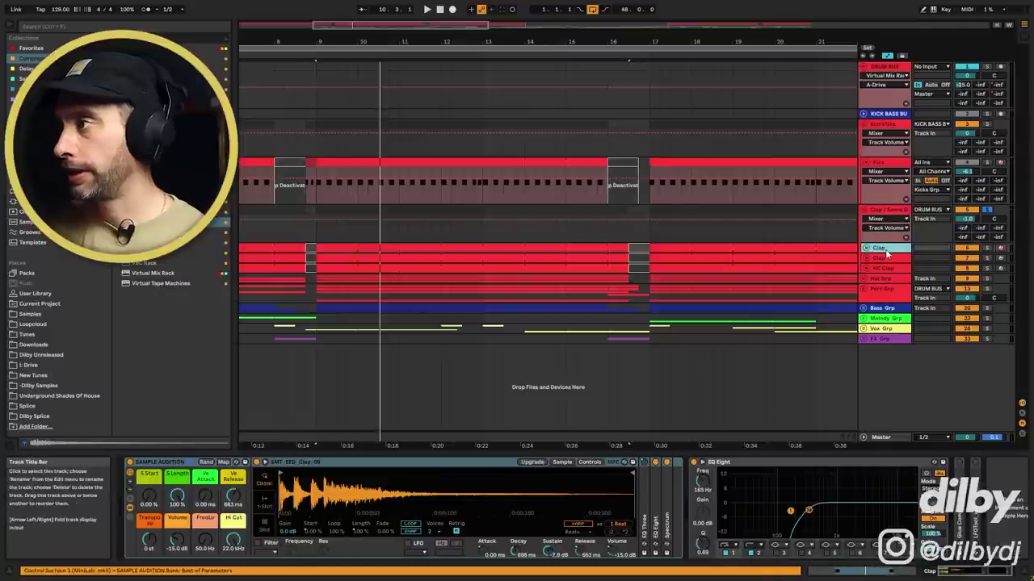
key(space)
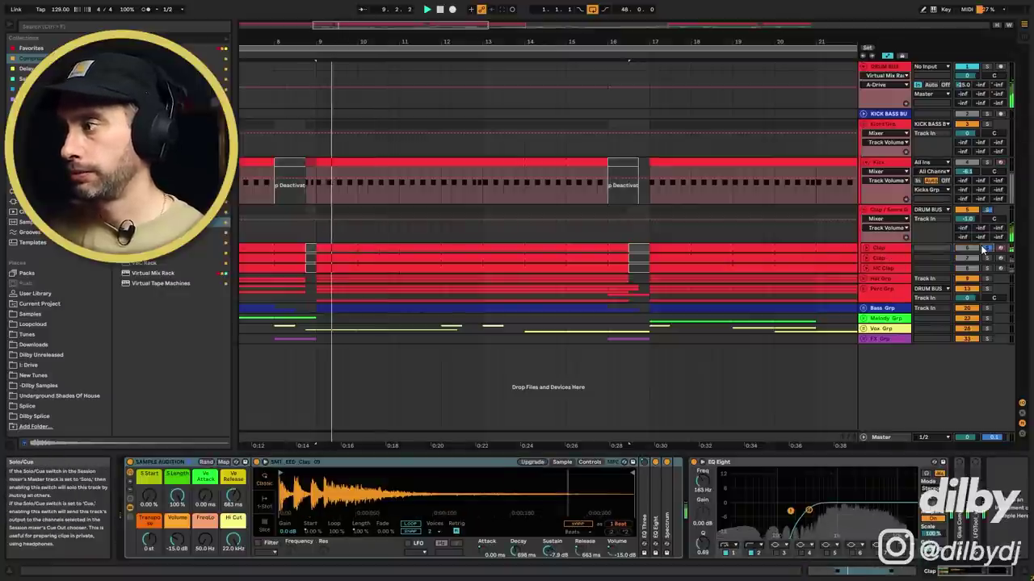
click(986, 259)
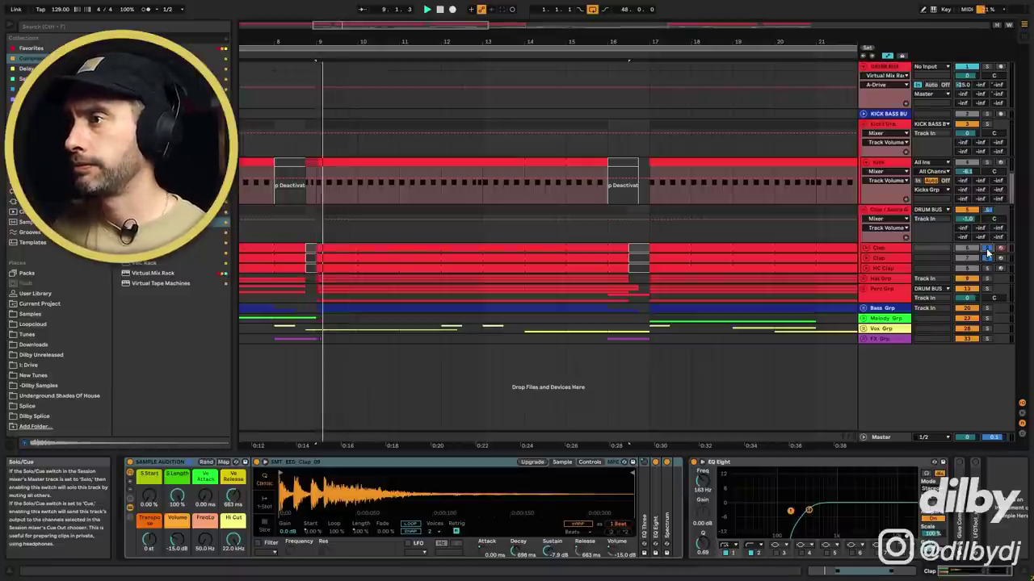
- Move to the HC Clap layer, replay it from bar 9, then fold HC Clap back up
key(Down)
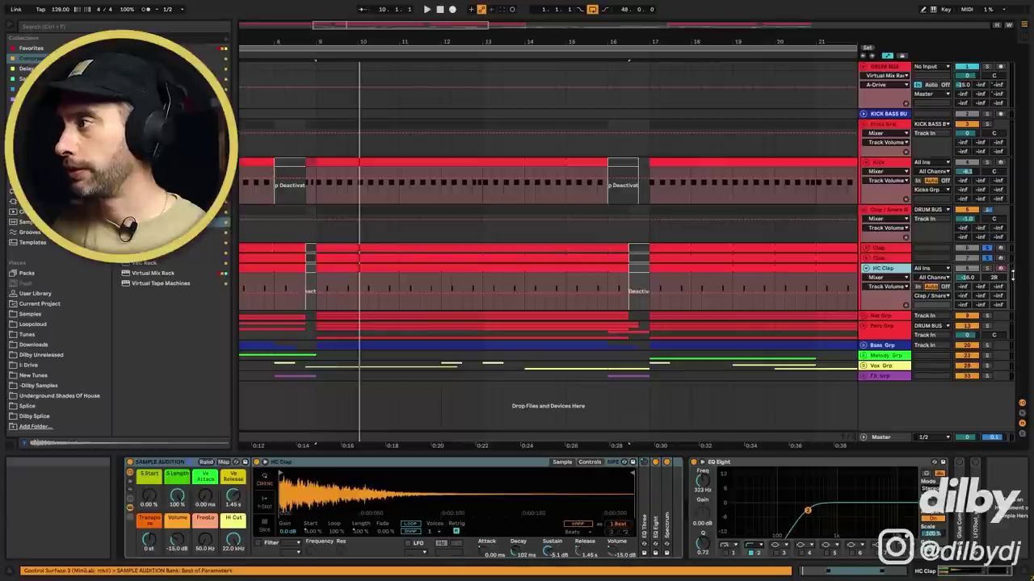
key(space)
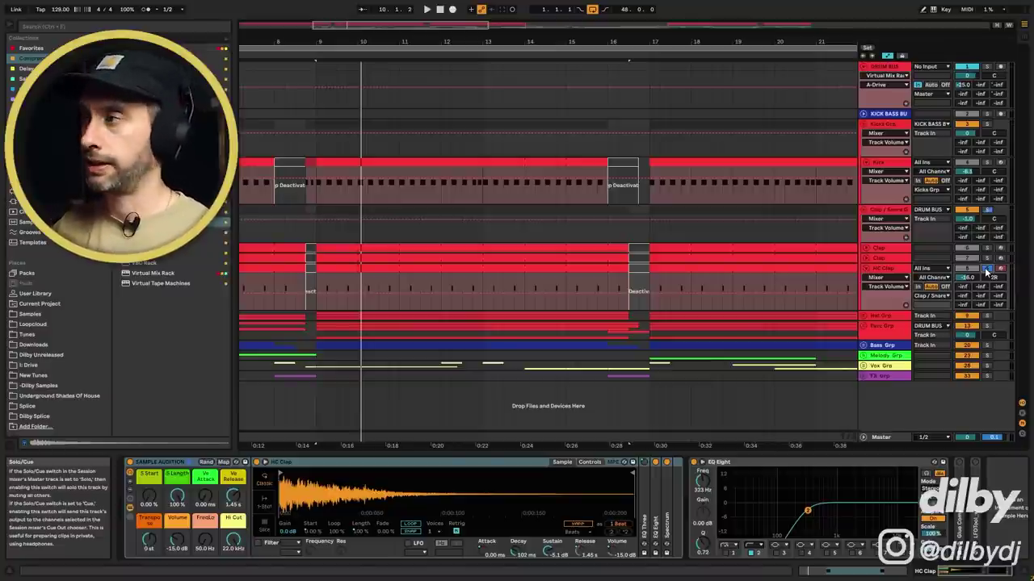
key(space)
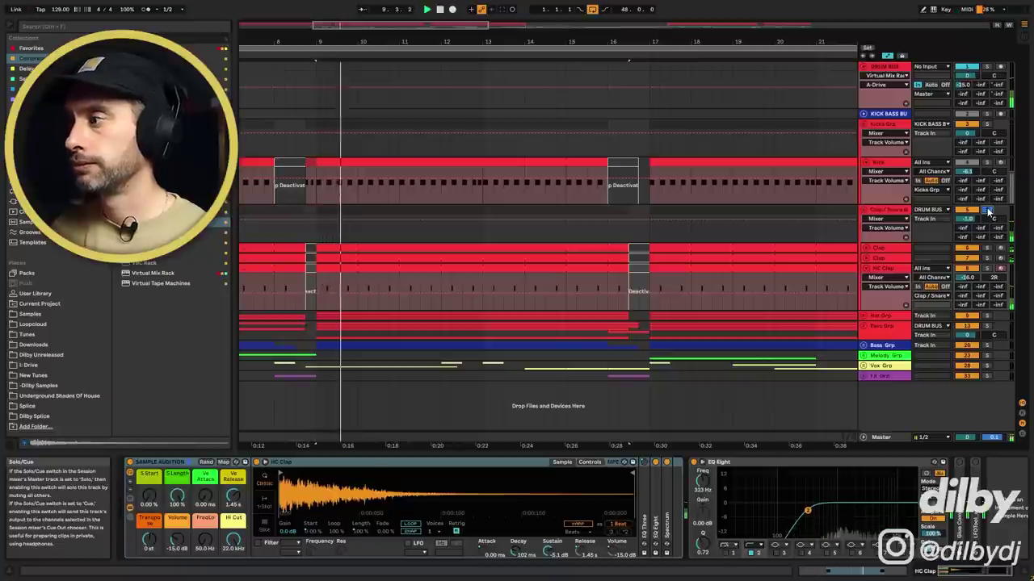
click(866, 271)
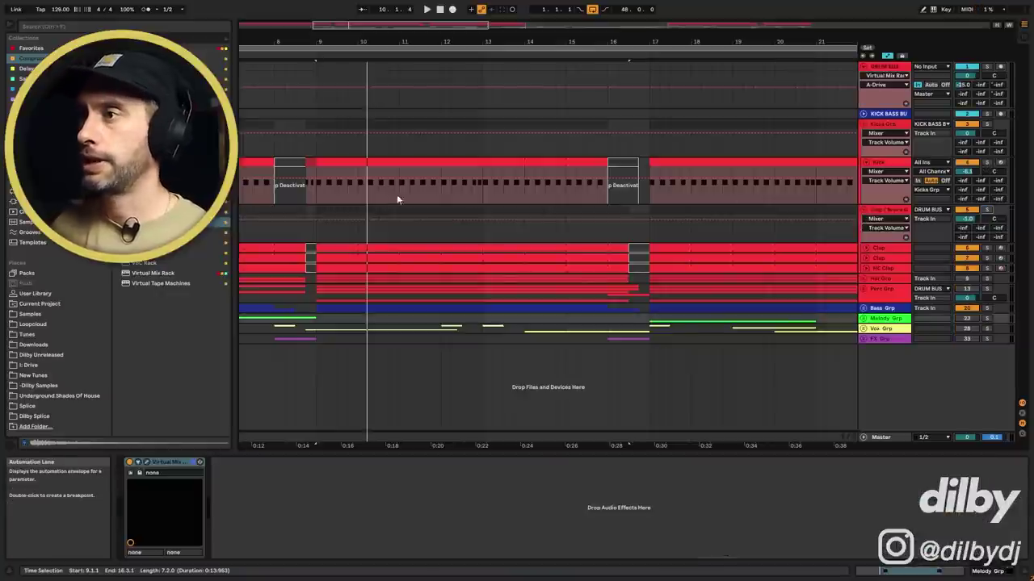
- Play the Kick clip from bar 9, fold the 909 Hat Loop track, and select its clip
click(373, 159)
key(space)
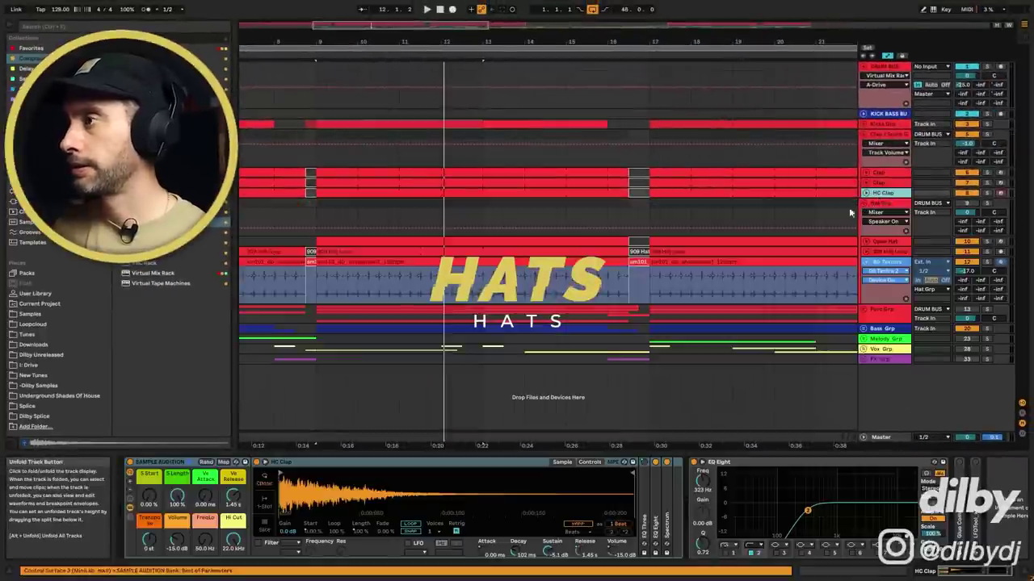
click(865, 261)
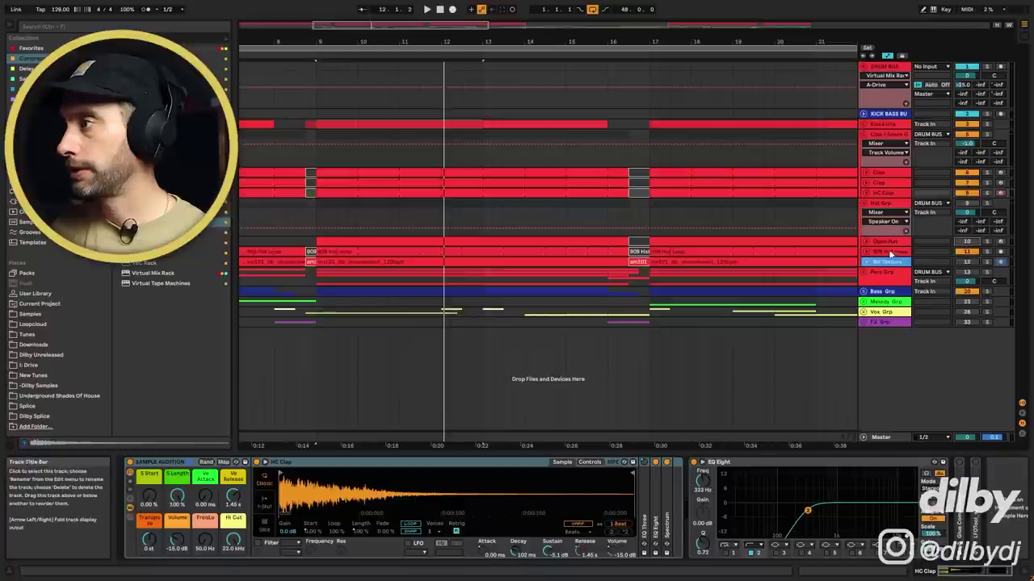
click(404, 252)
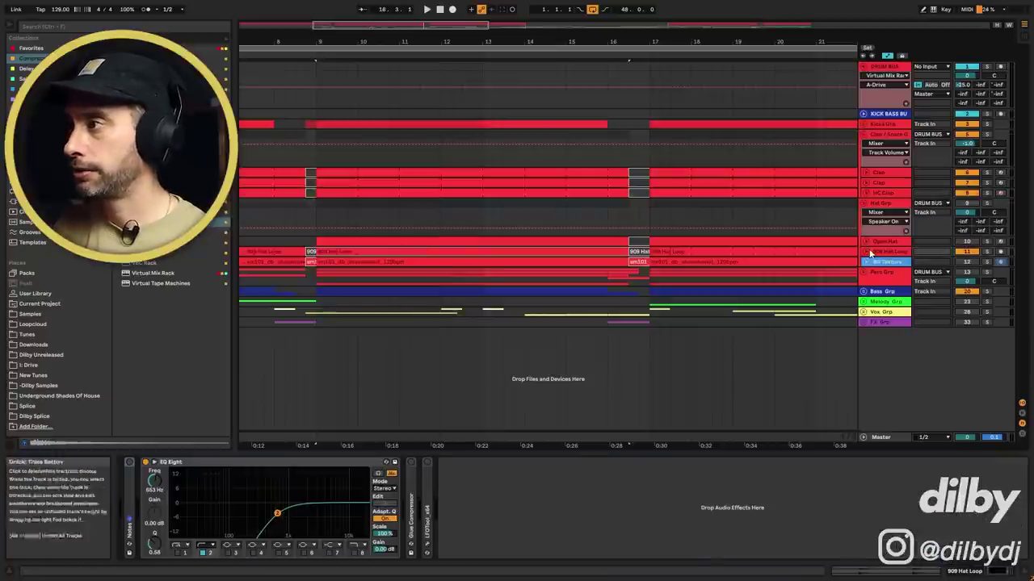
- Play the 909 Hat Loop sample in Clip View and with its effects, then select Open Hat
double_click(403, 252)
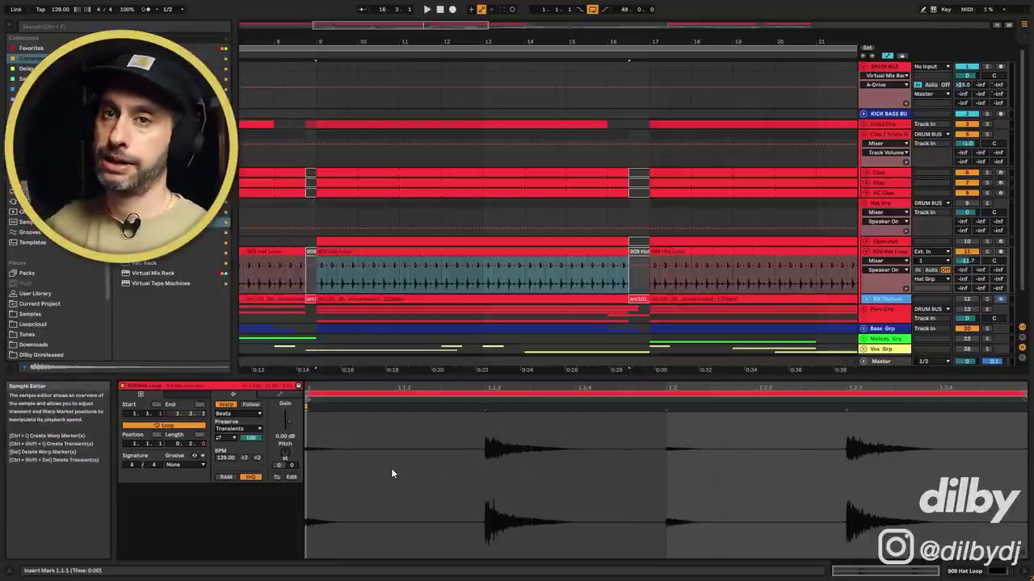
key(space)
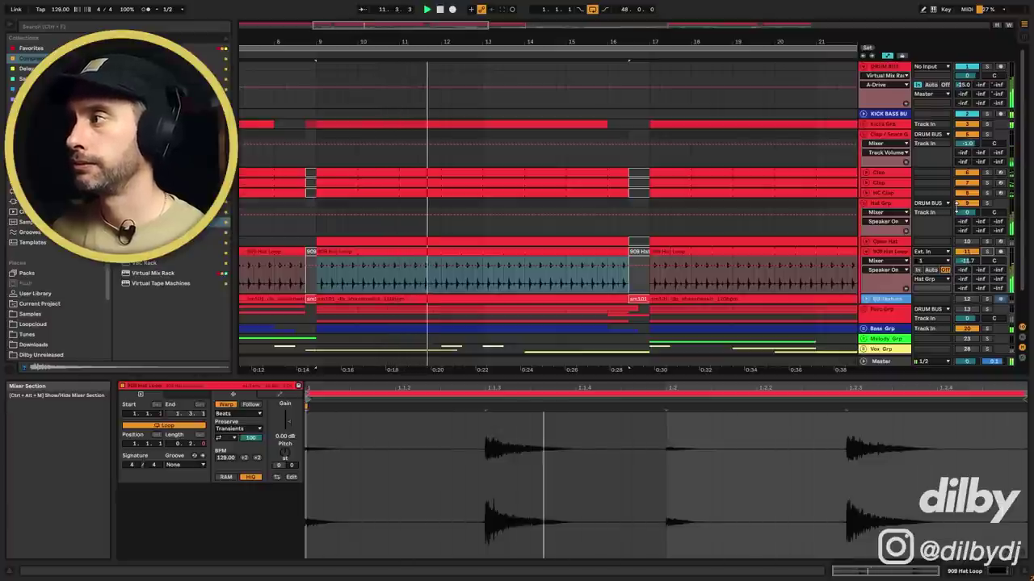
click(884, 251)
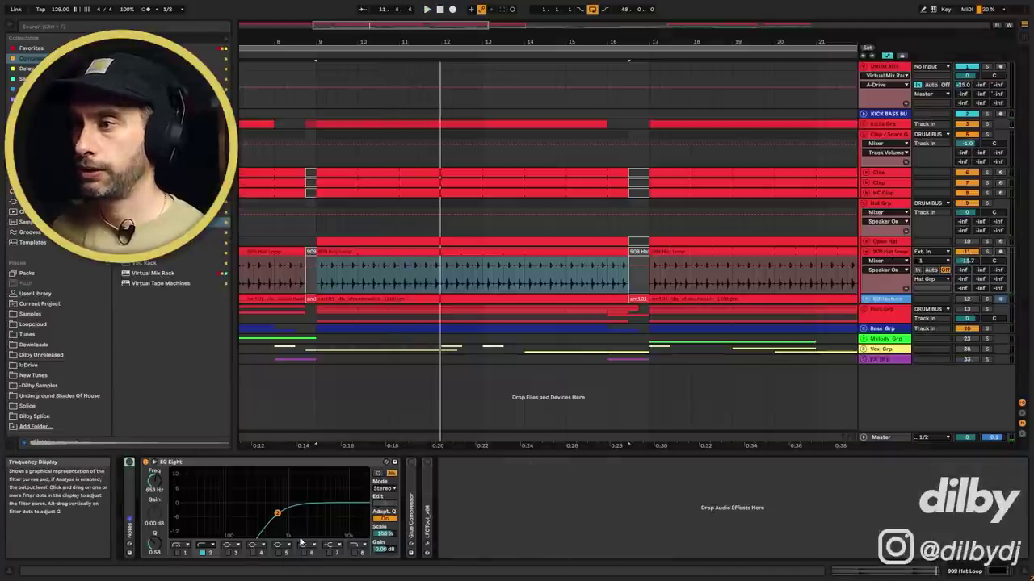
key(space)
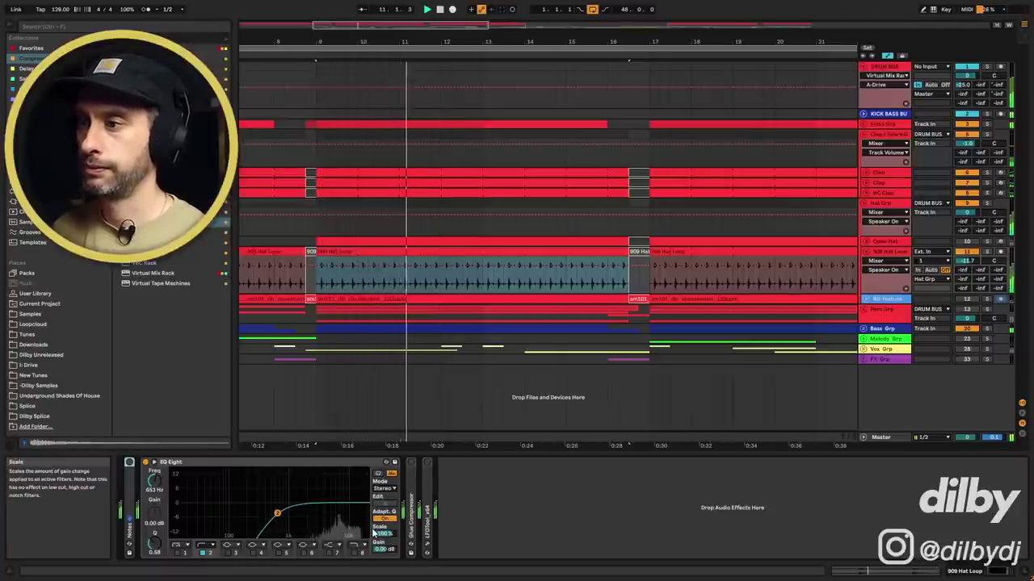
click(888, 242)
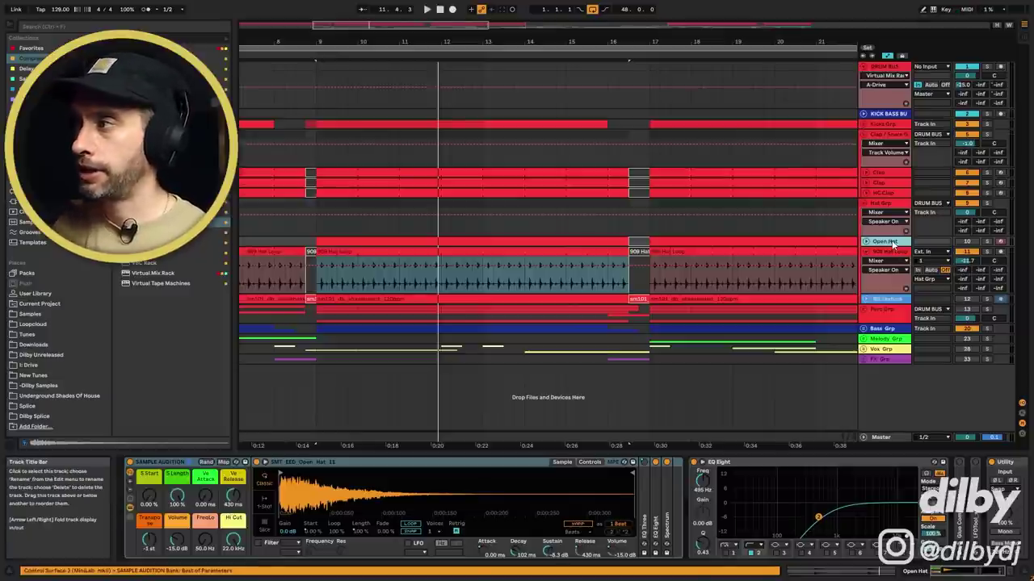
- Solo Open Hat, play its first three C3 notes, then fold the 909 Hat Loop track
click(888, 246)
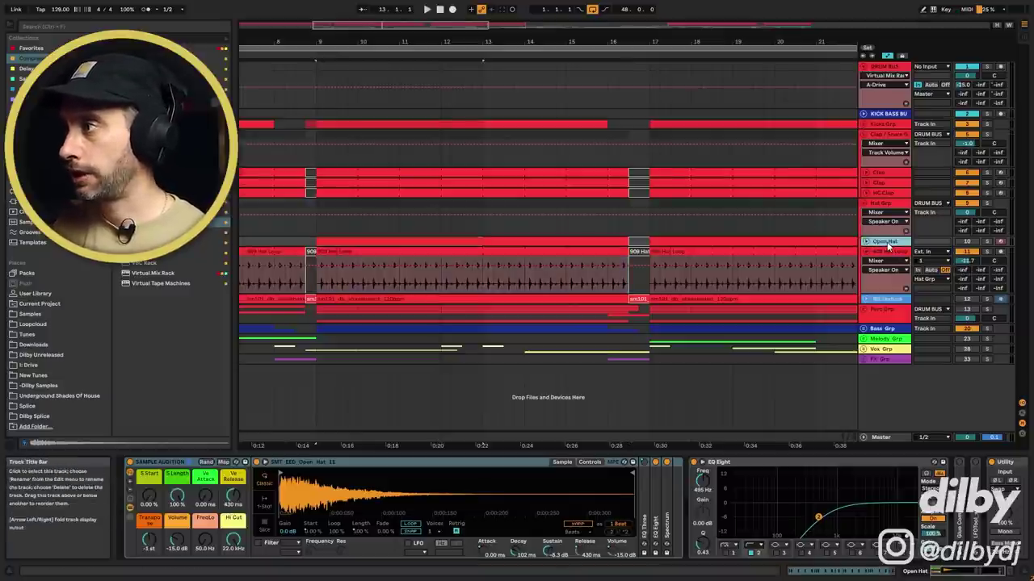
click(984, 241)
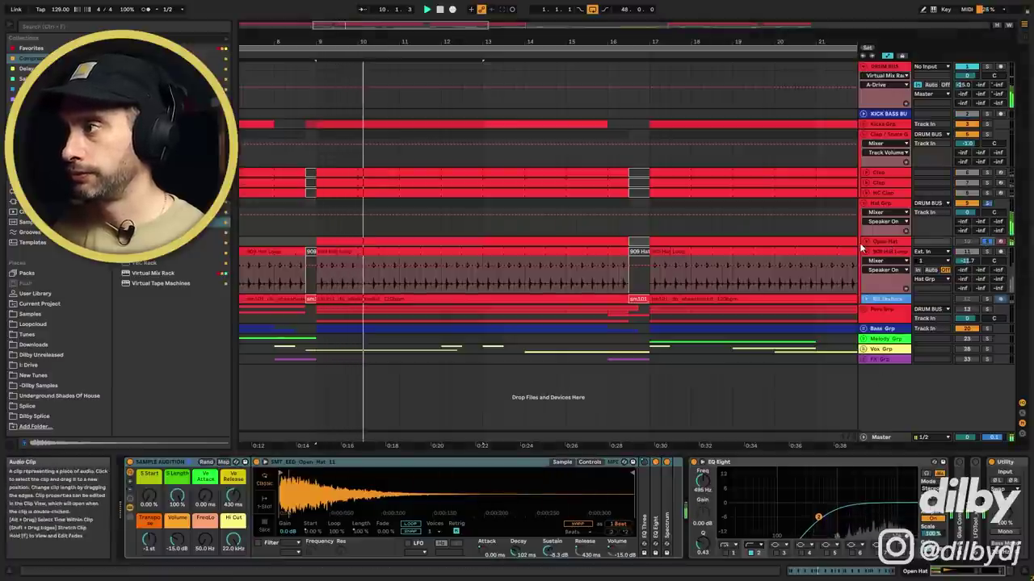
click(380, 242)
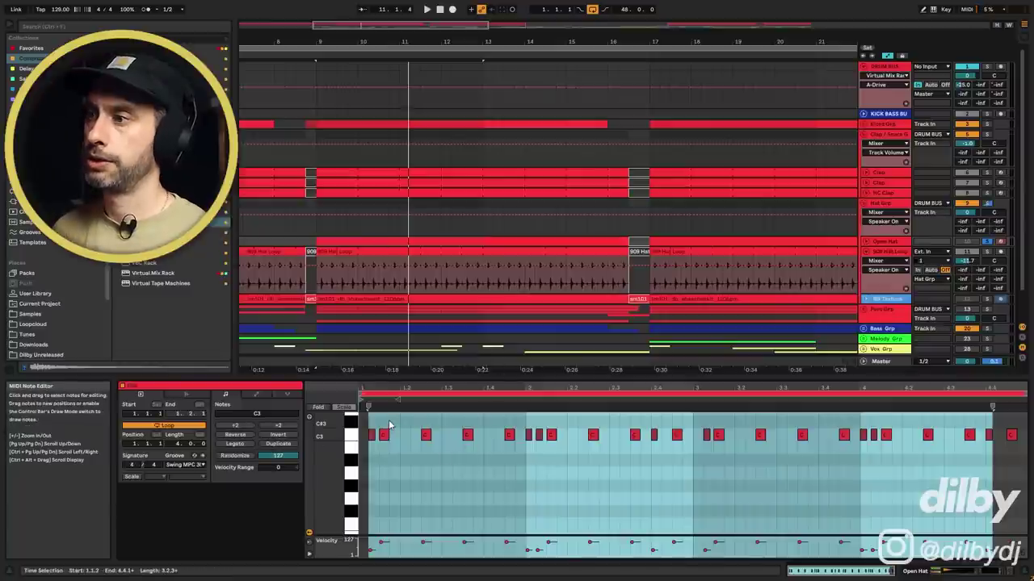
drag(386, 426, 486, 460)
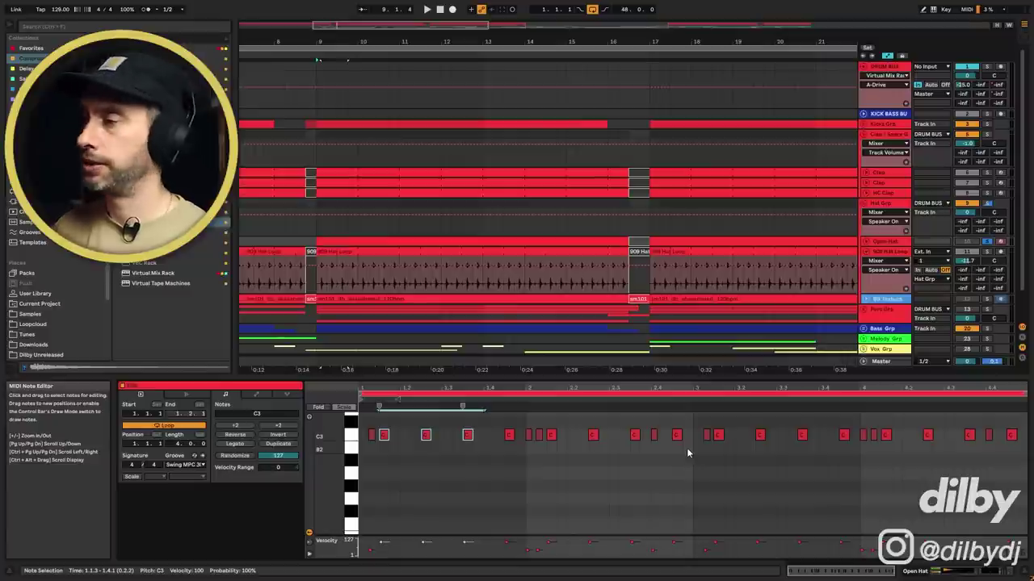
key(space)
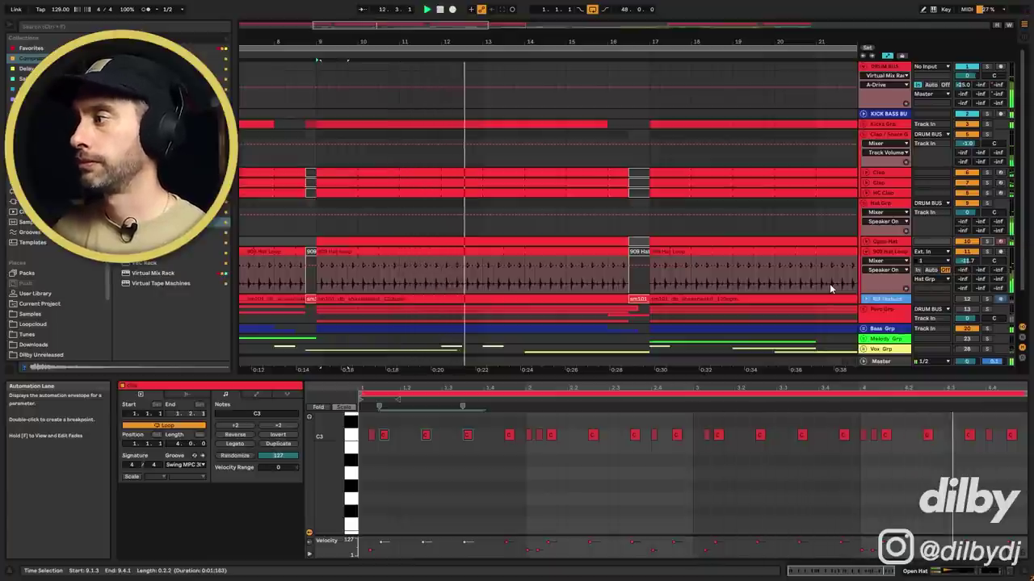
click(868, 251)
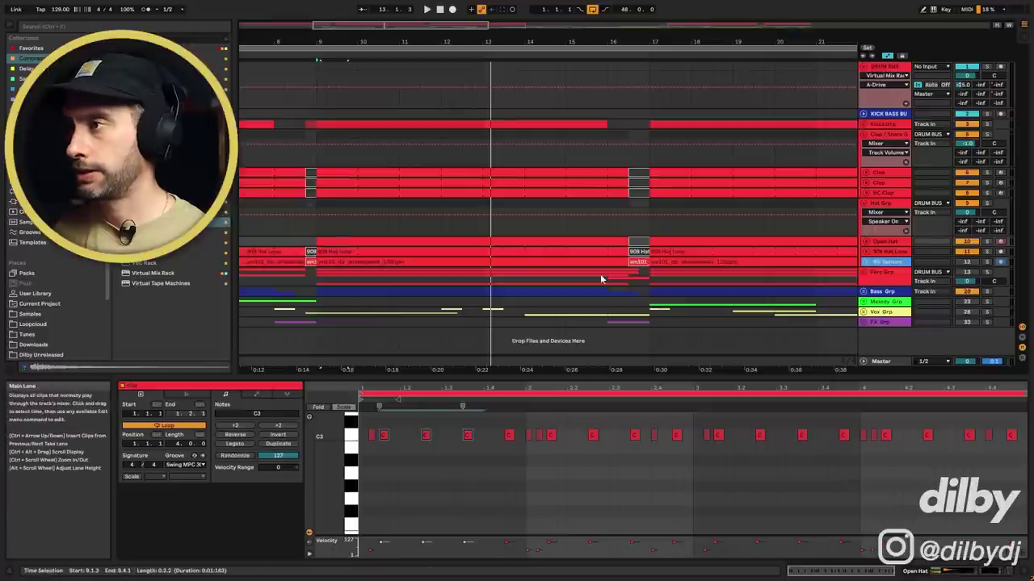
- Play the sm101 clip from bar 9, select BG Texture, and reveal its sample via Show in Browser
click(541, 262)
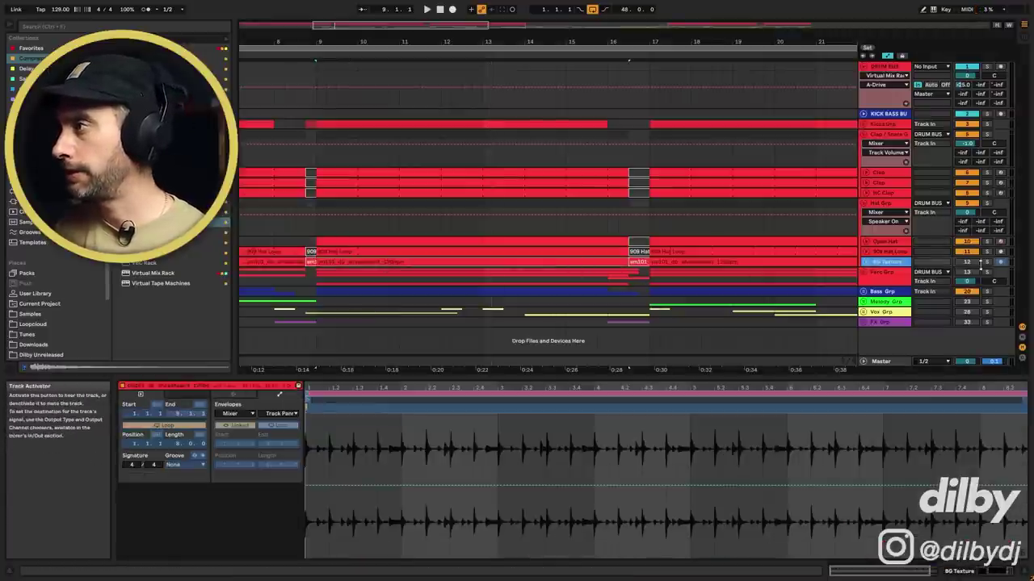
key(space)
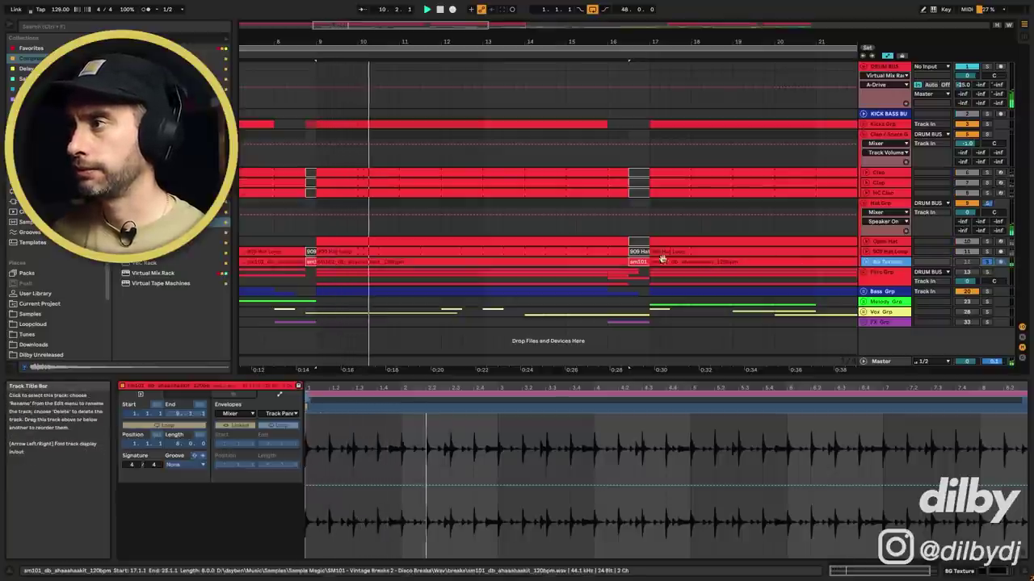
click(887, 262)
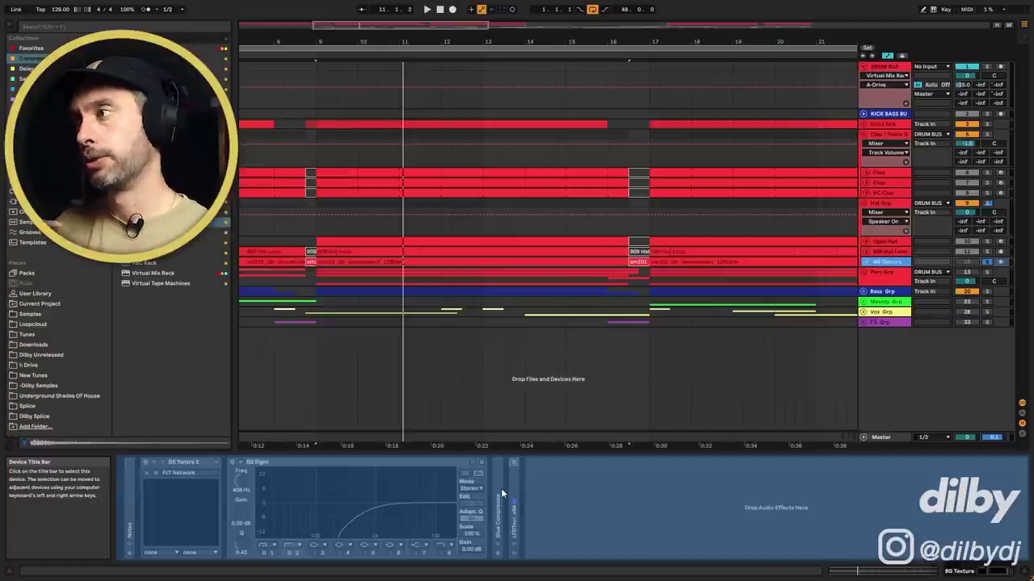
right_click(452, 262)
click(501, 376)
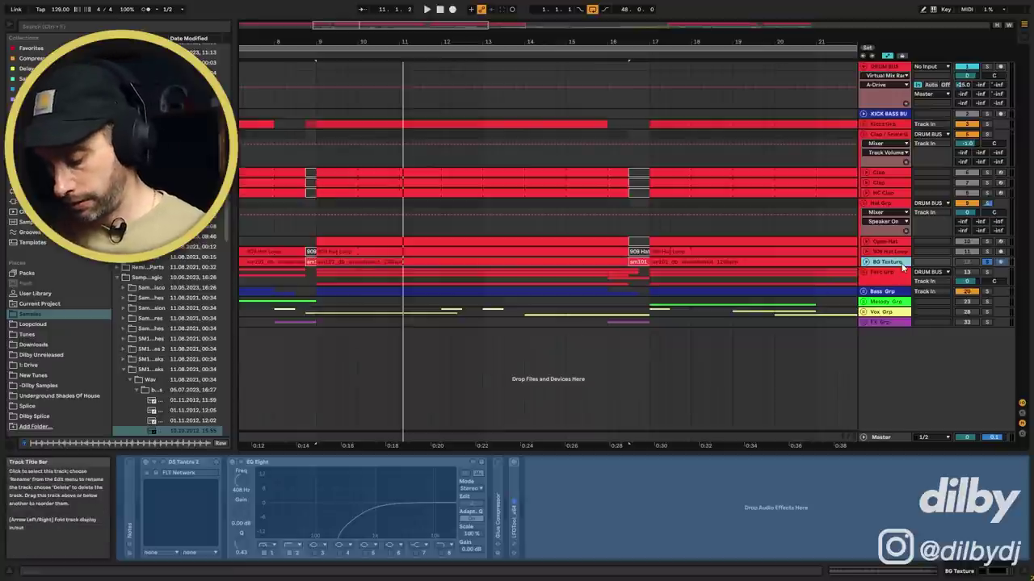
key(ctrl+t)
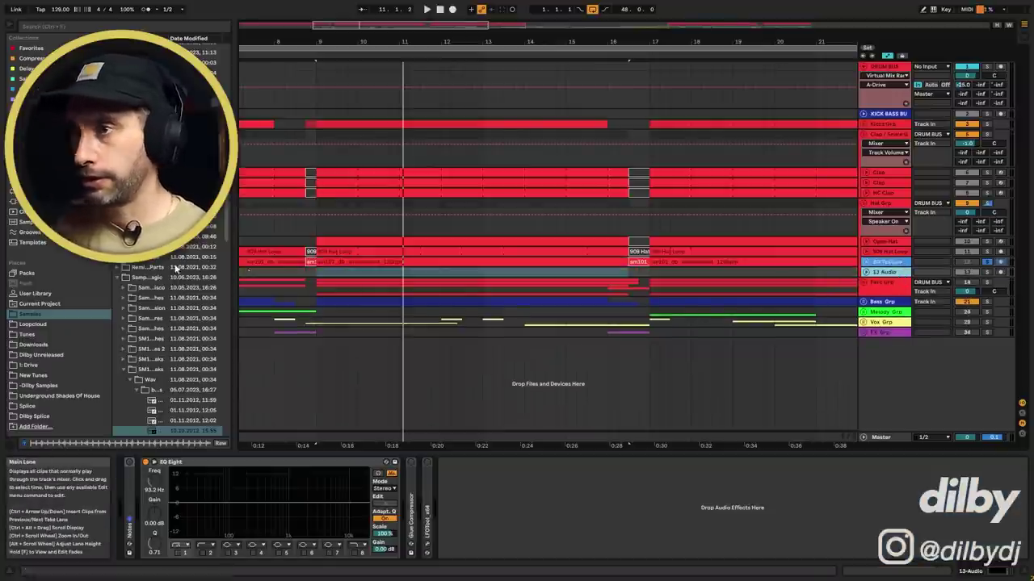
drag(179, 436, 346, 272)
click(347, 273)
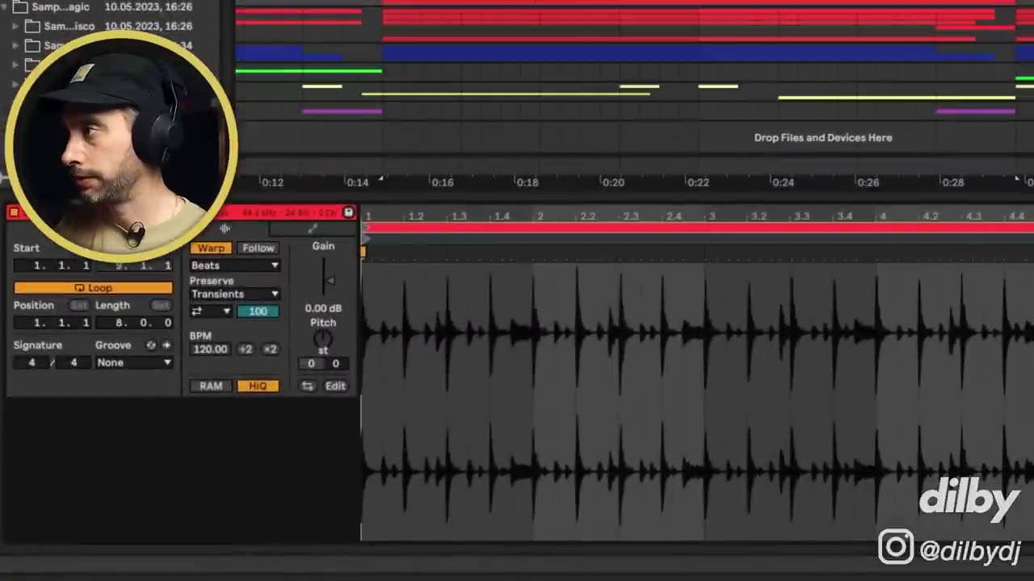
key(space)
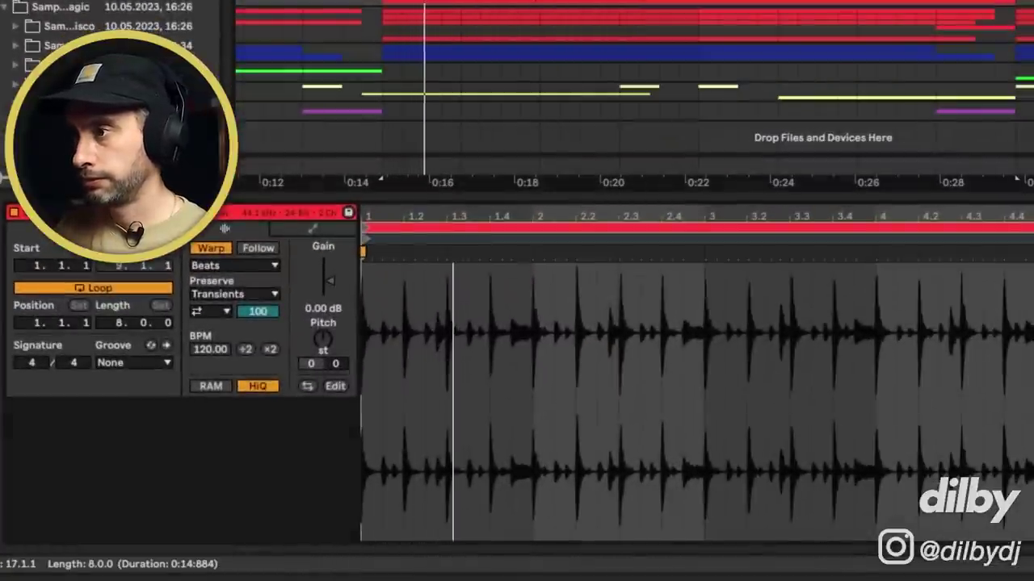
click(212, 309)
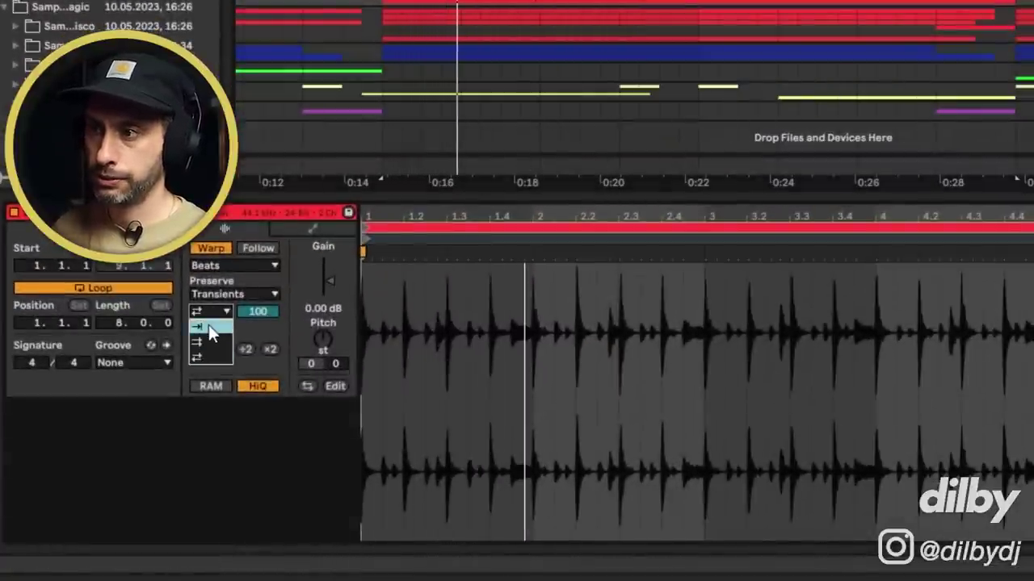
click(208, 325)
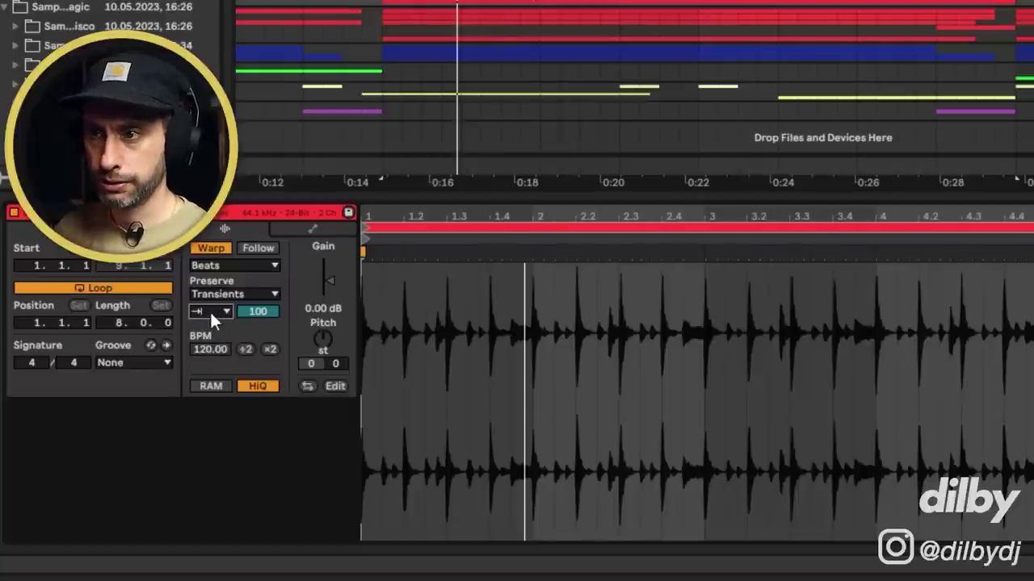
drag(251, 314, 251, 352)
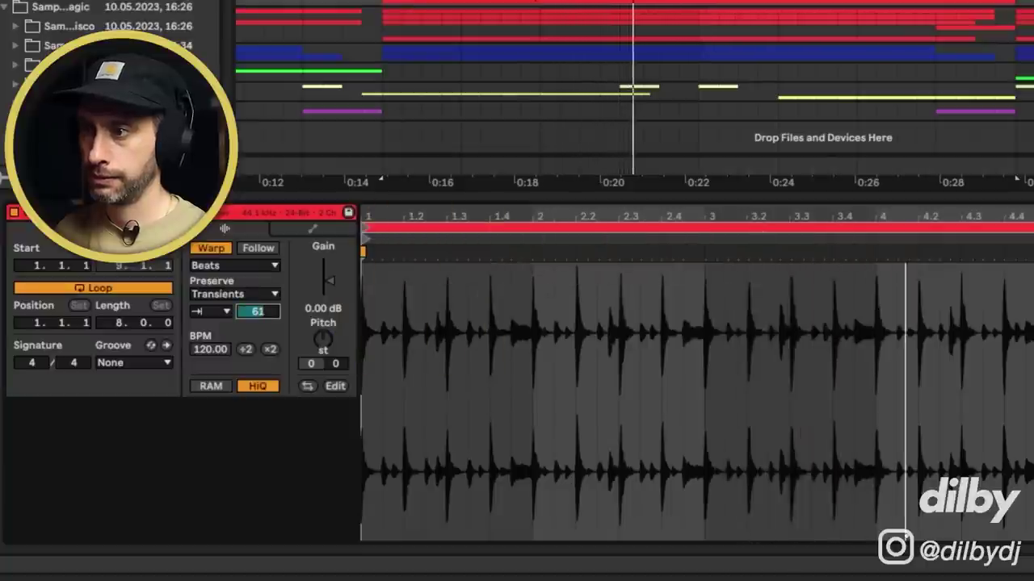
text(89)
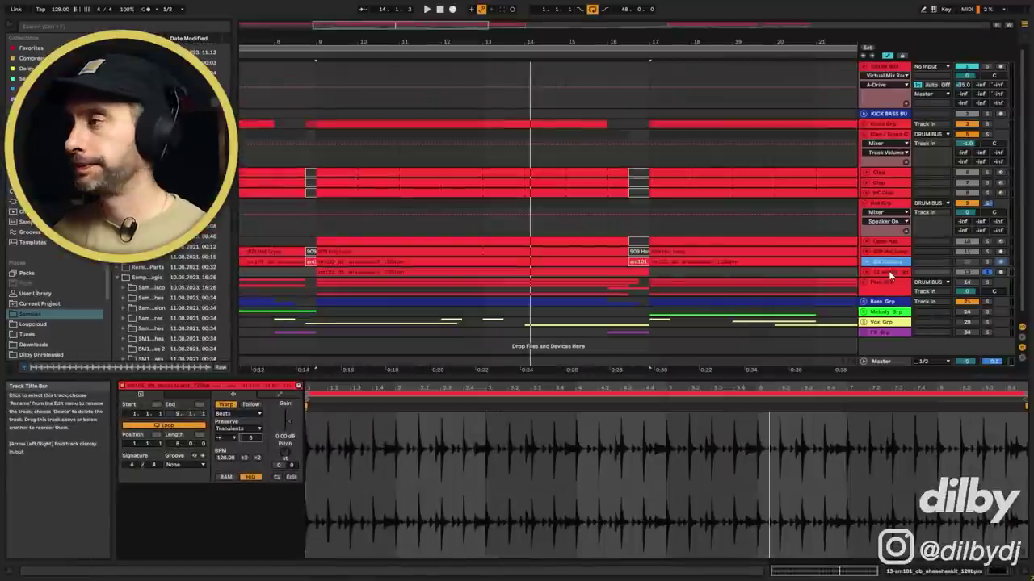
click(888, 272)
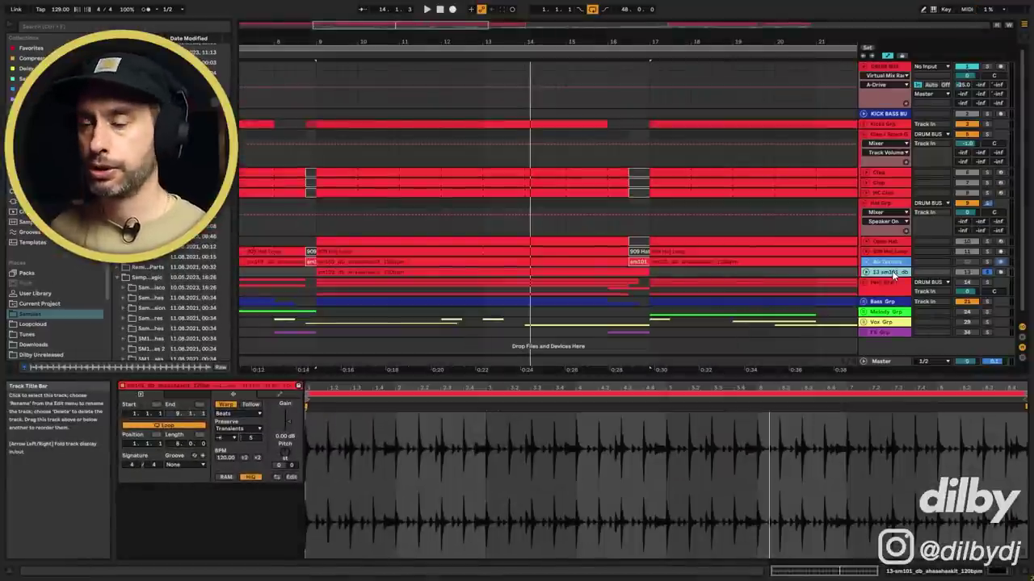
- Delete the trial sample track and play the arrangement from bar 9
key(Delete)
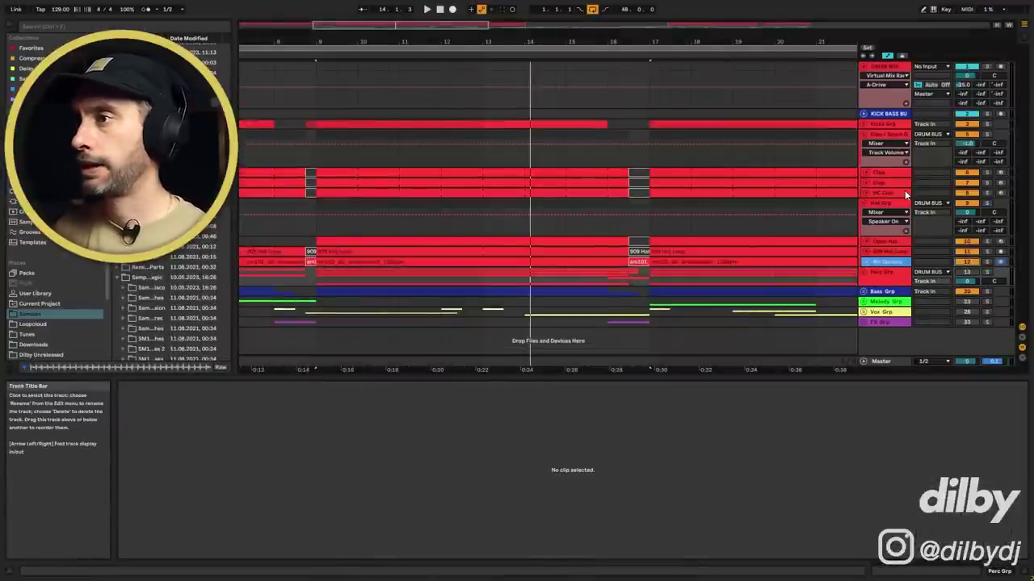
key(space)
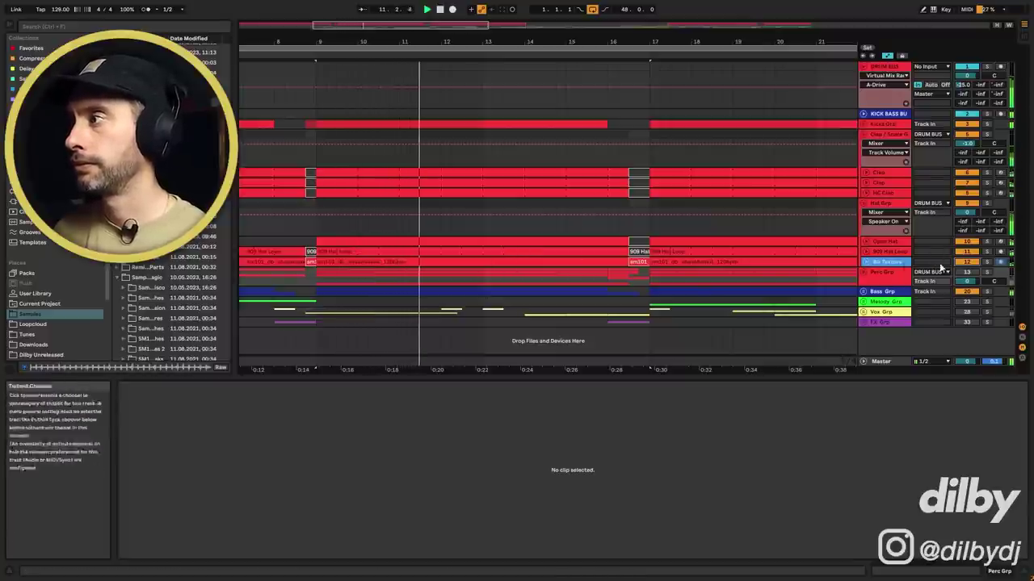
click(887, 265)
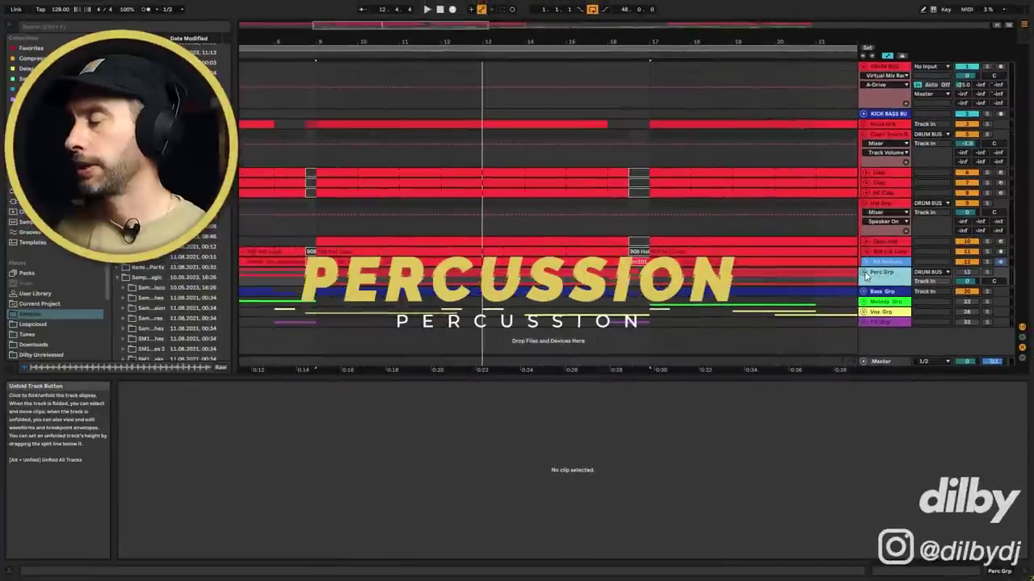
- Unfold Perc Grp and open the VEH2 Percussive Loops clip on Perc Loop Low
click(865, 274)
scroll(865, 274, down, 2)
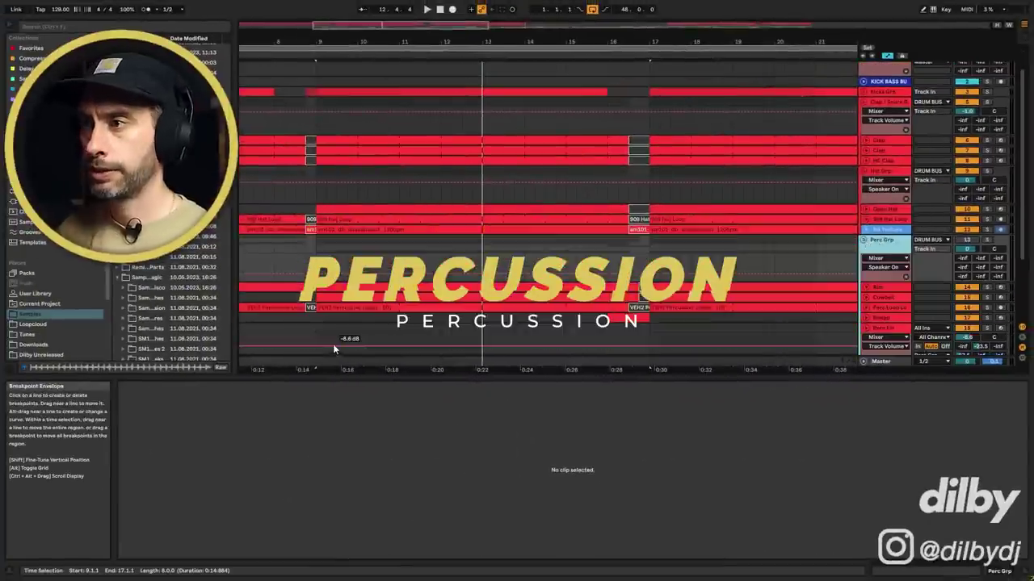
scroll(461, 260, down, 2)
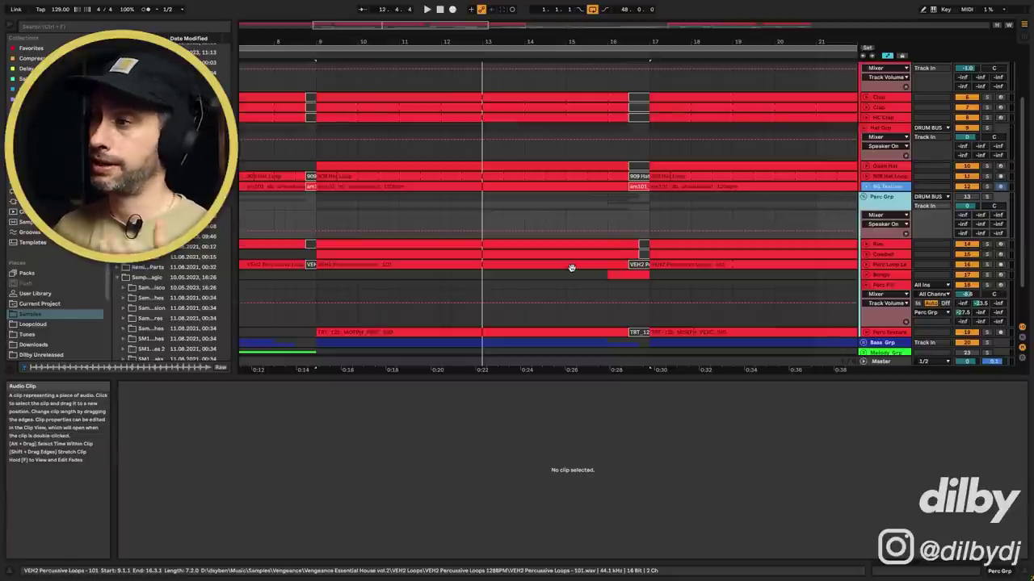
click(545, 266)
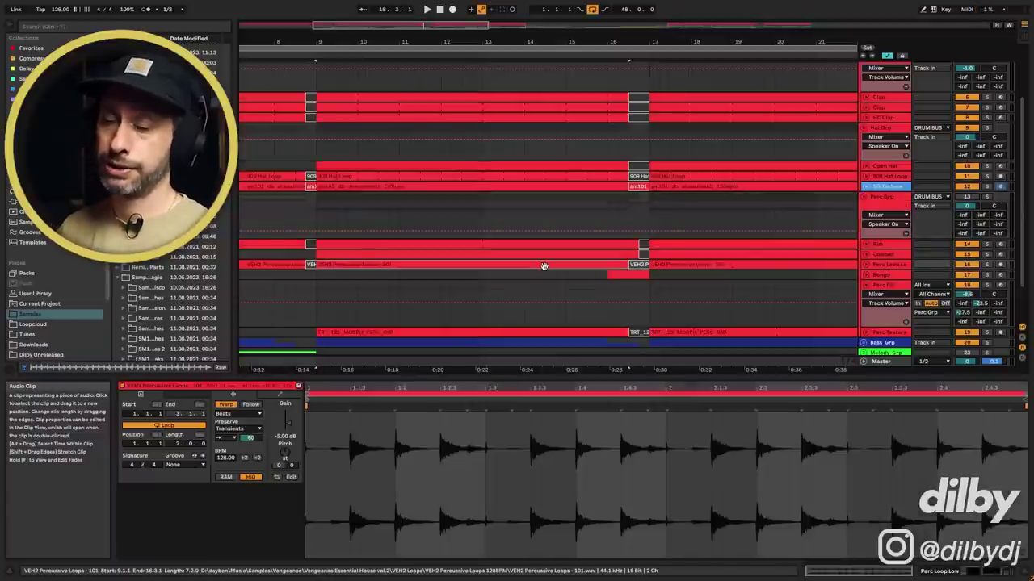
click(879, 255)
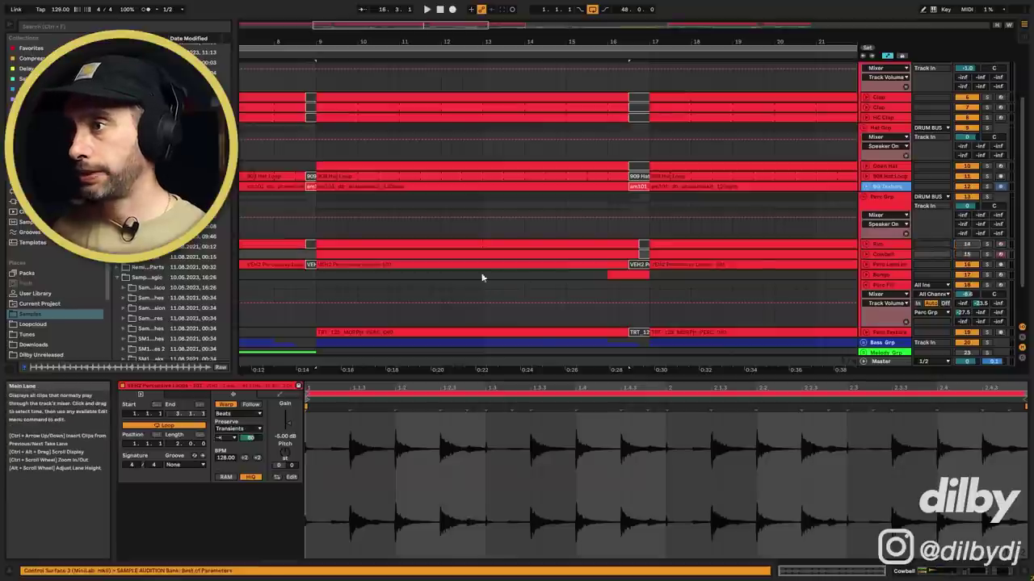
click(436, 265)
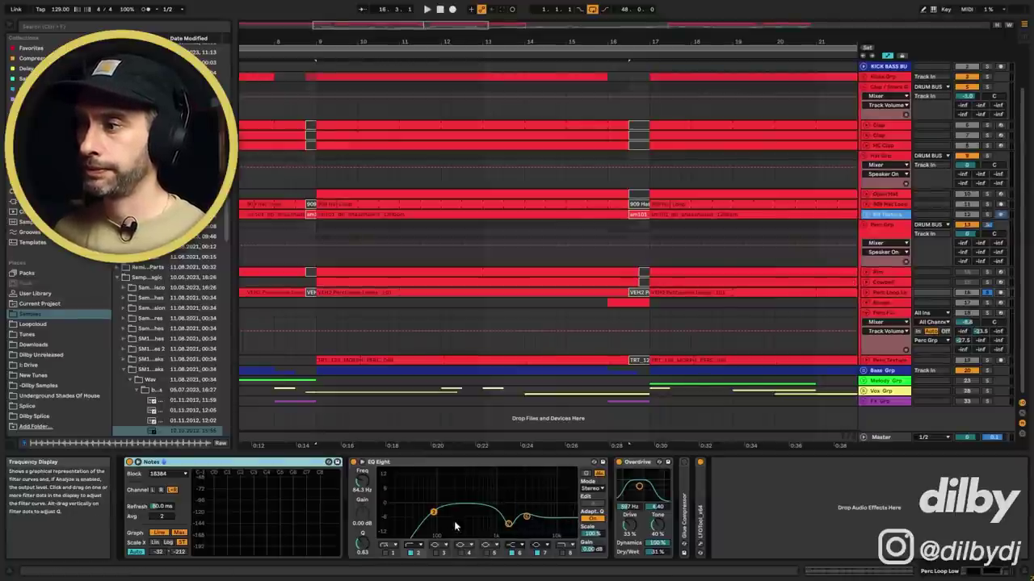
- During playback, A/B the Perc Loop Low EQ Eight and glance at its LFOTool
key(space)
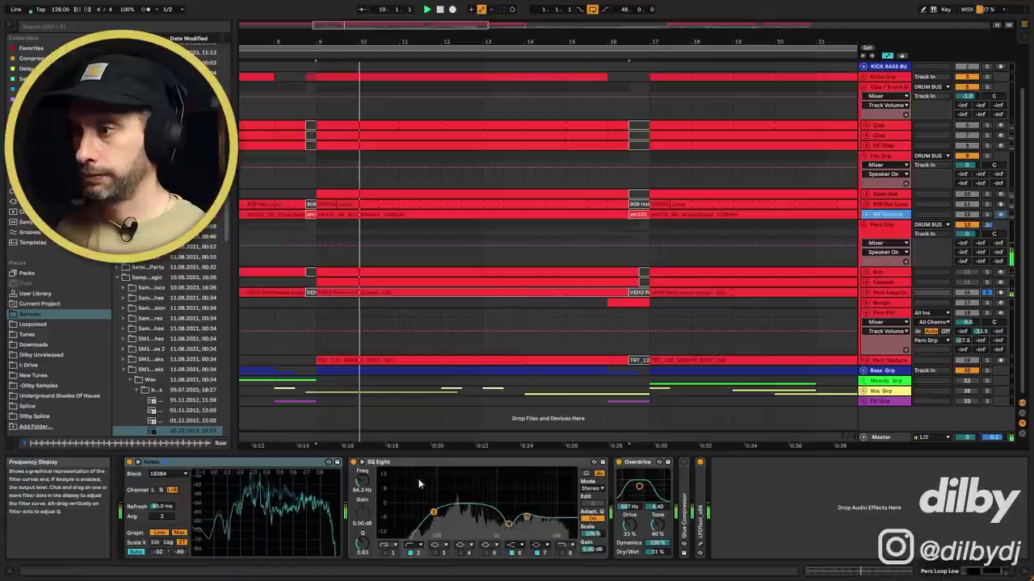
click(354, 463)
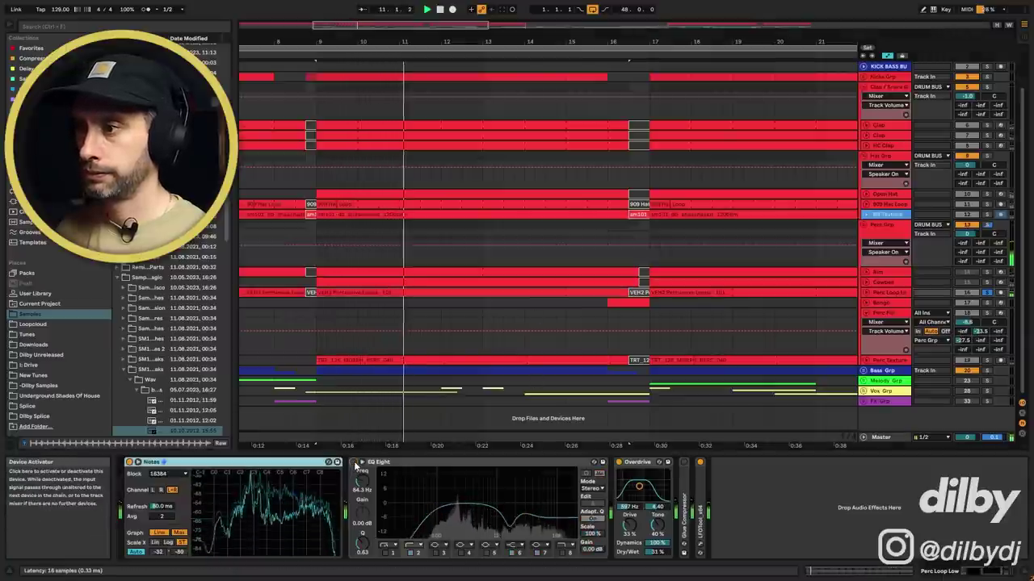
click(354, 462)
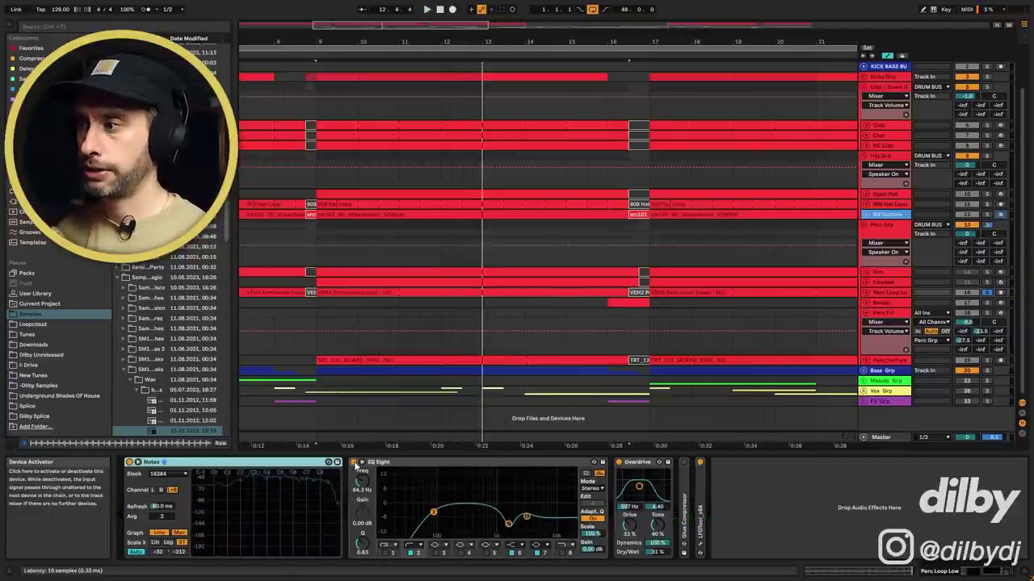
click(699, 473)
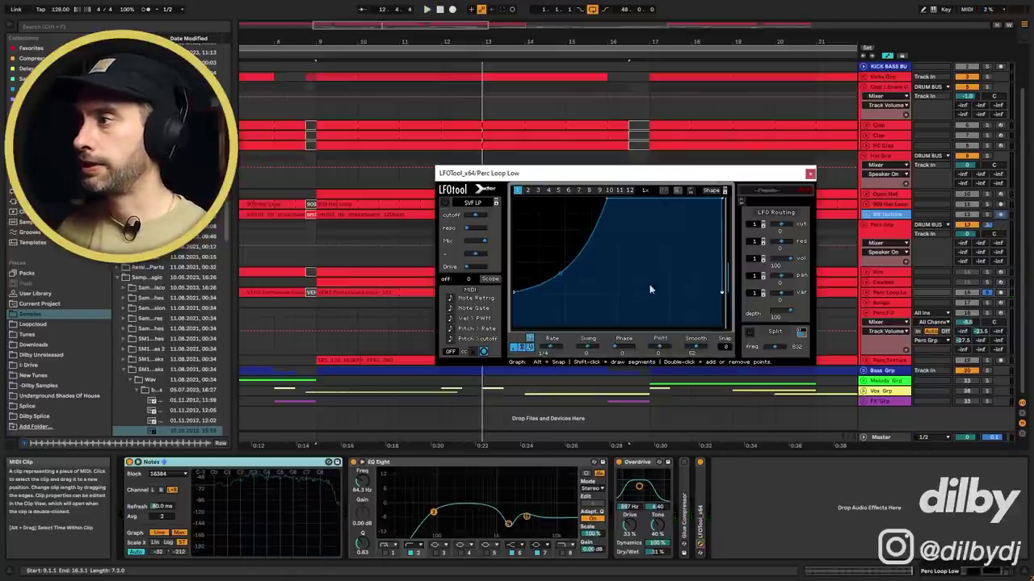
click(810, 174)
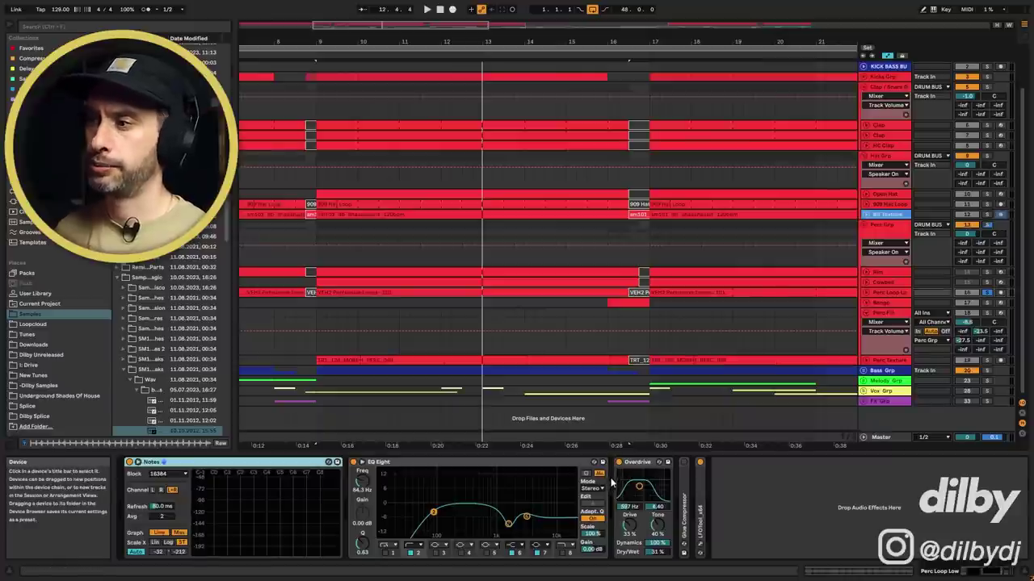
- Turn on Overdrive, replay from bar 9, and reactivate the Perc Loop Low track
key(space)
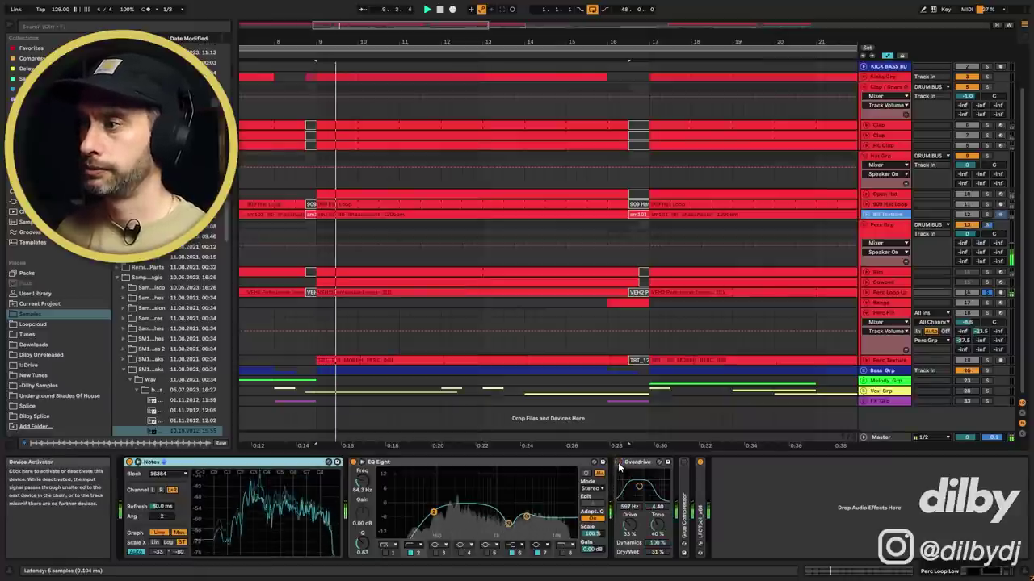
click(618, 462)
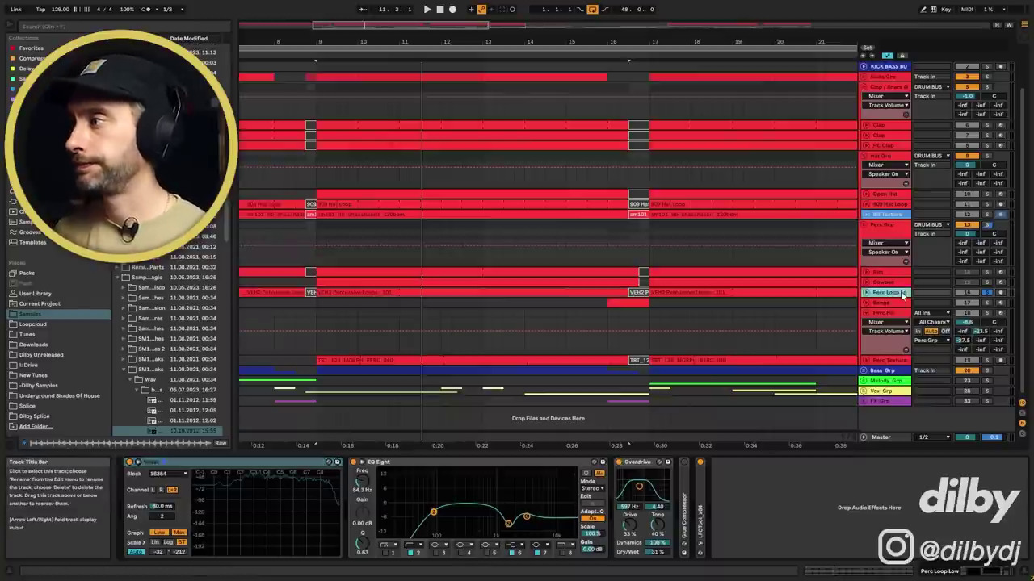
click(892, 283)
key(space)
click(963, 293)
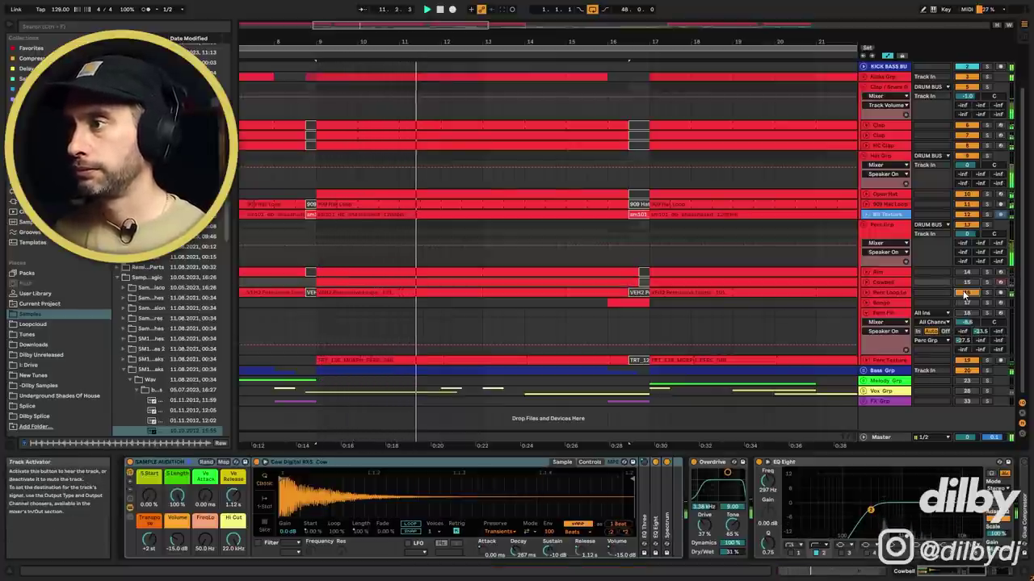
- Check the Rim clip: unfold it, switch the Rim track off, and fold it back
click(891, 293)
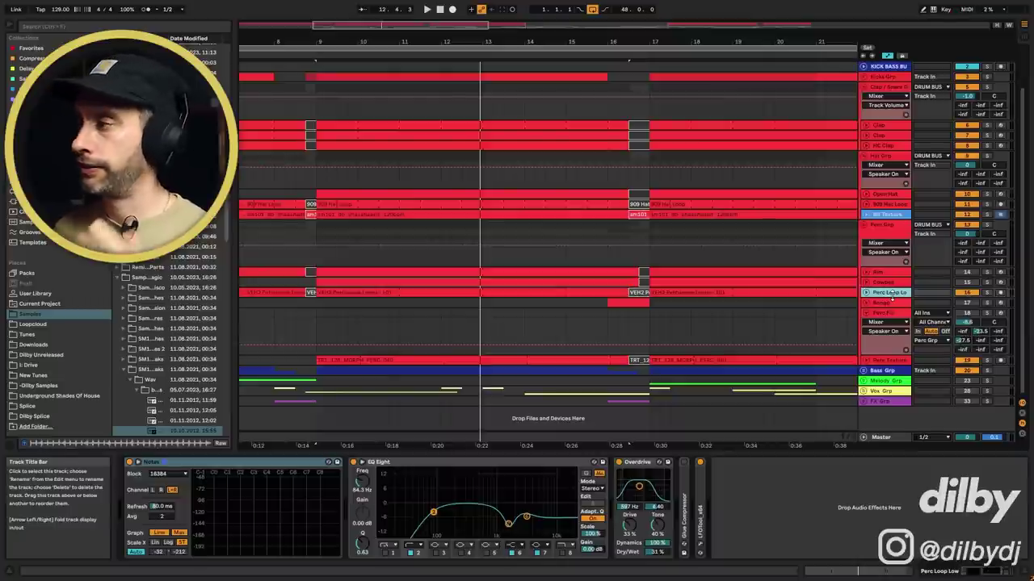
click(478, 276)
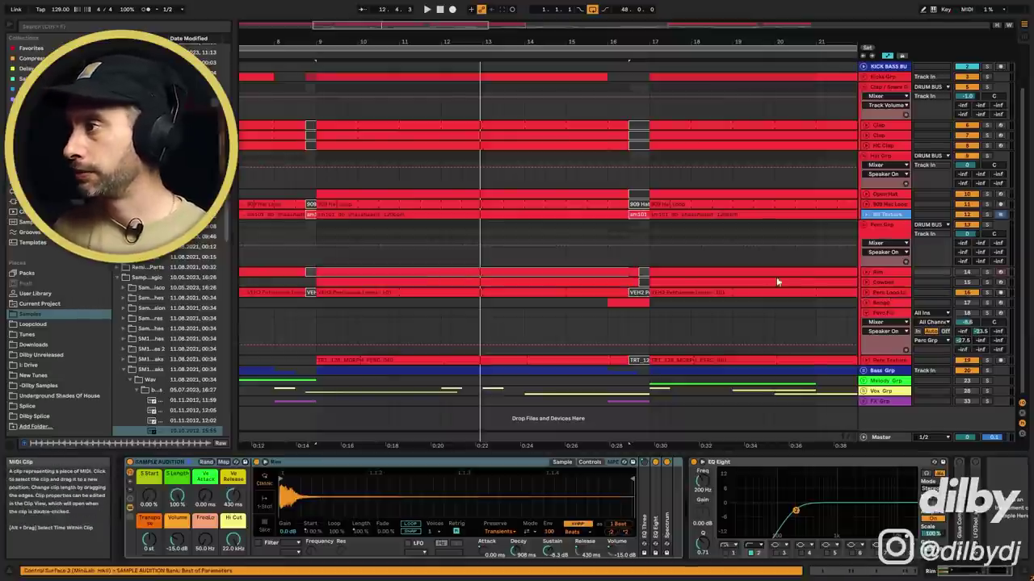
click(866, 273)
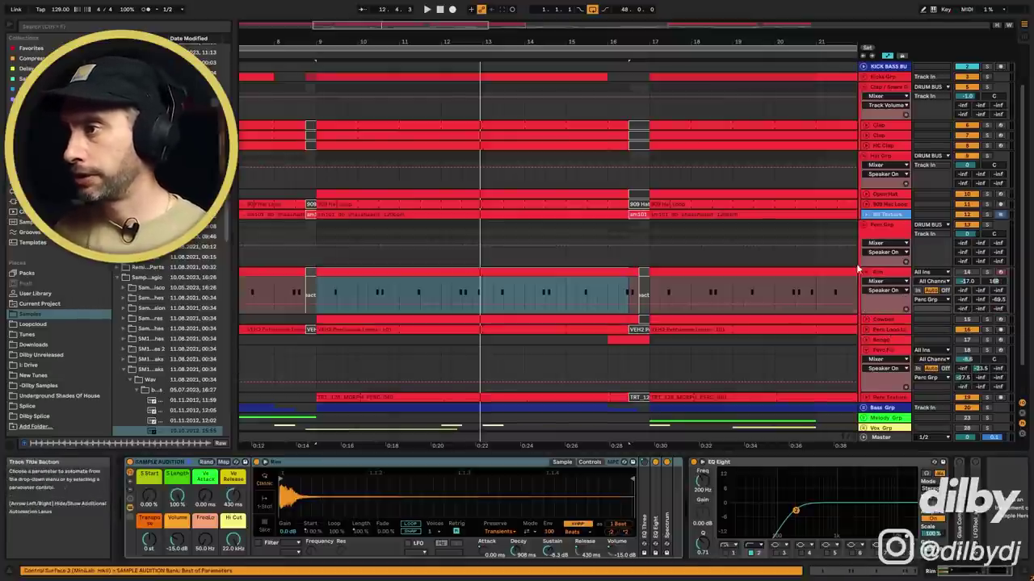
click(327, 296)
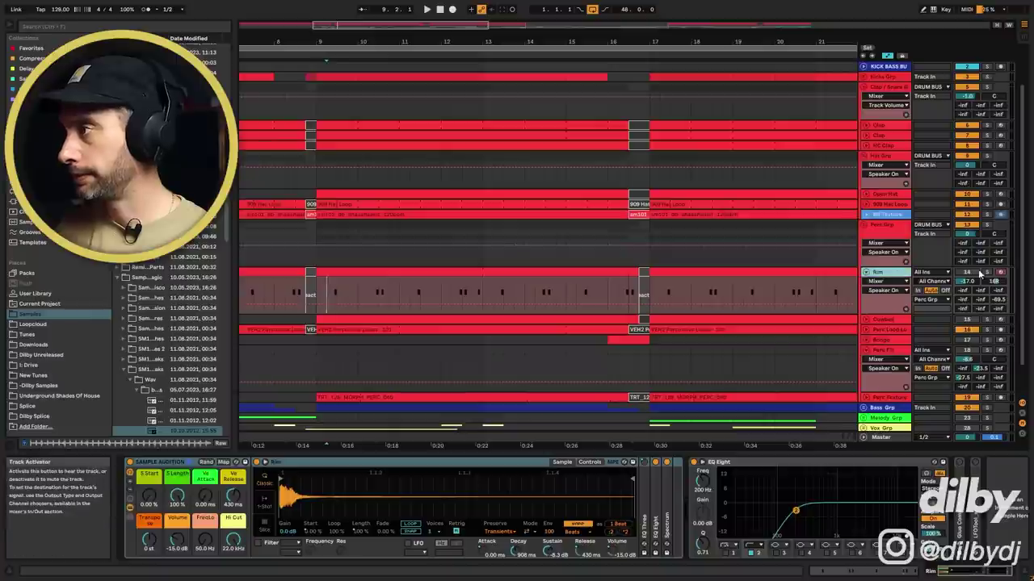
click(973, 273)
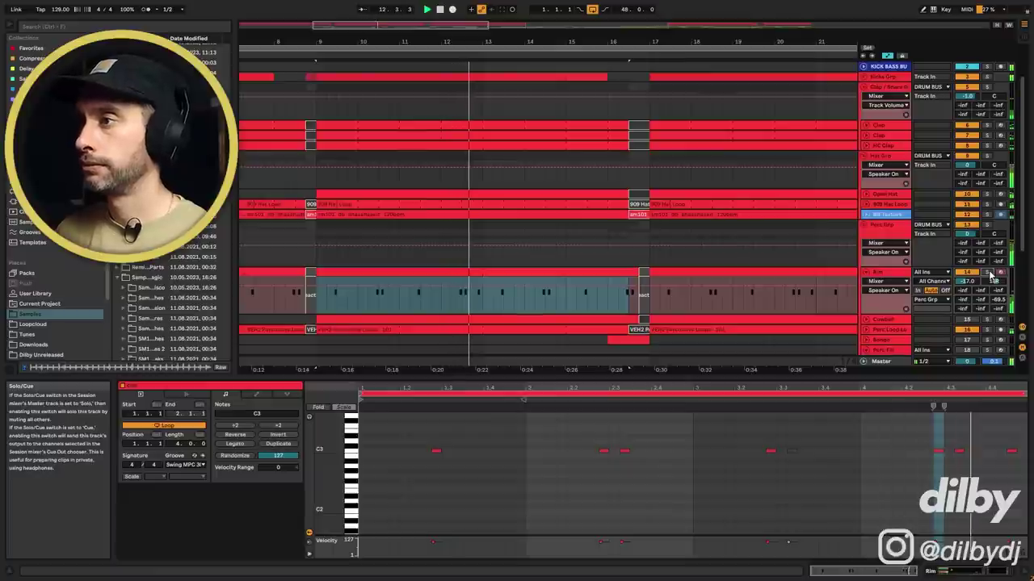
click(867, 275)
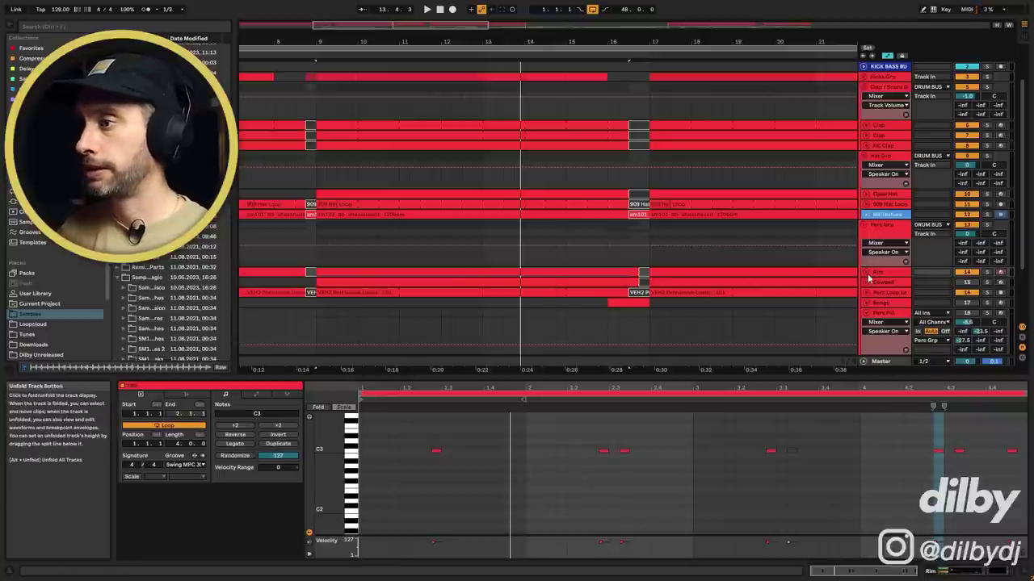
- Unfold the Cowbell track and show its clip's sparse C3 notes in the editor
click(431, 446)
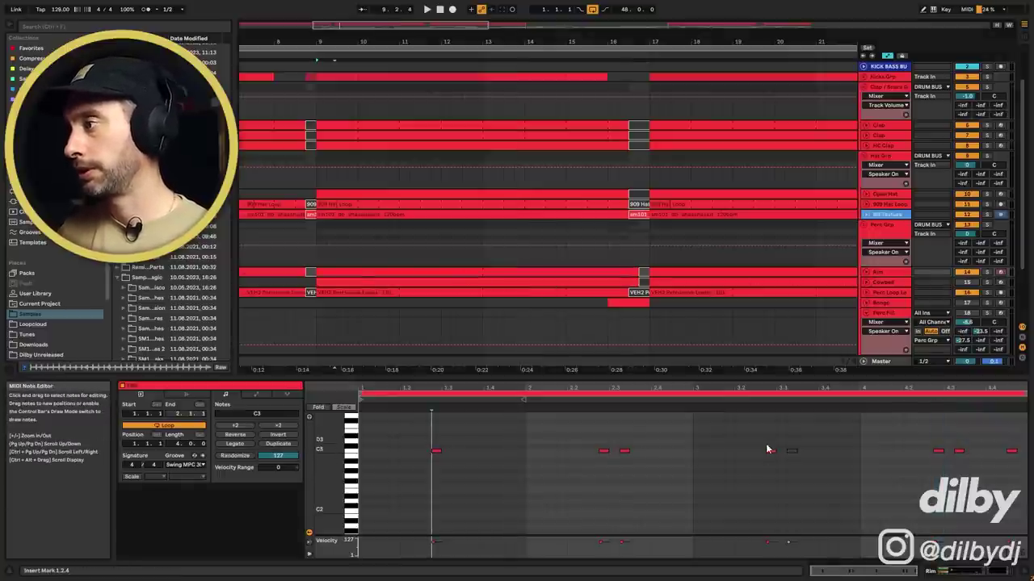
click(866, 282)
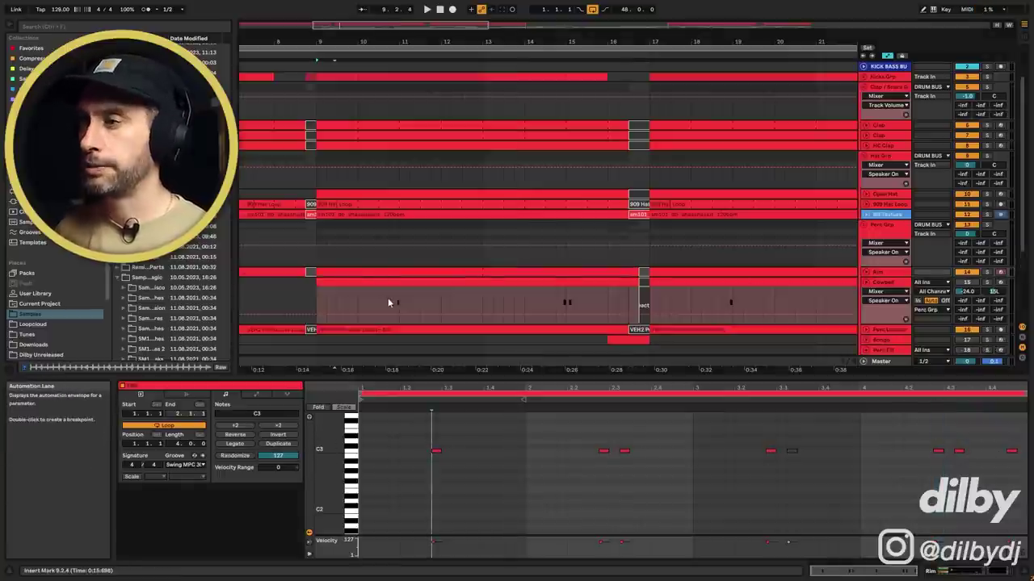
click(387, 300)
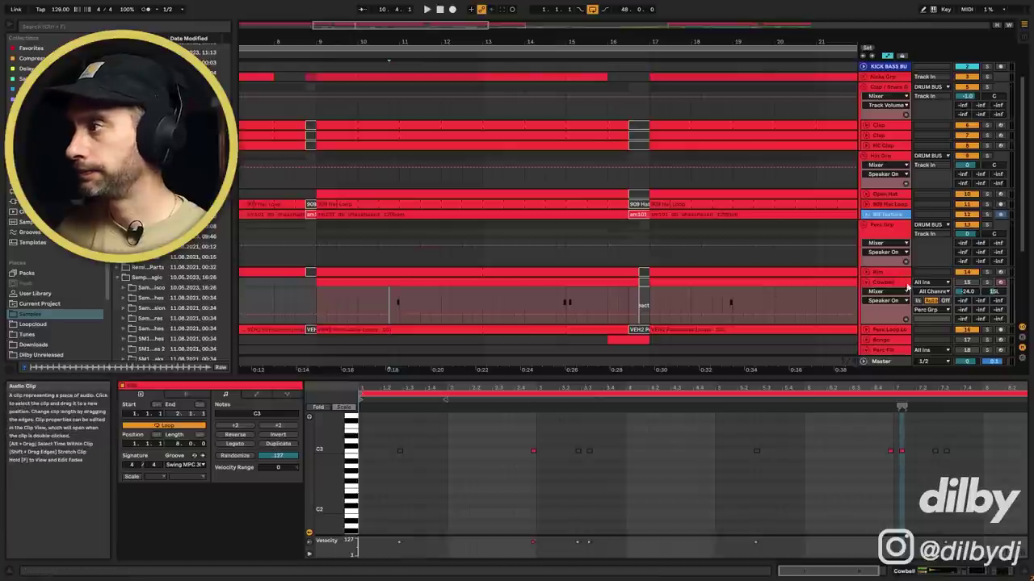
- Play and scroll the Cowbell chain to its Echo (1/32 Ping Pong, 43% feedback)
key(space)
key(shift+Tab)
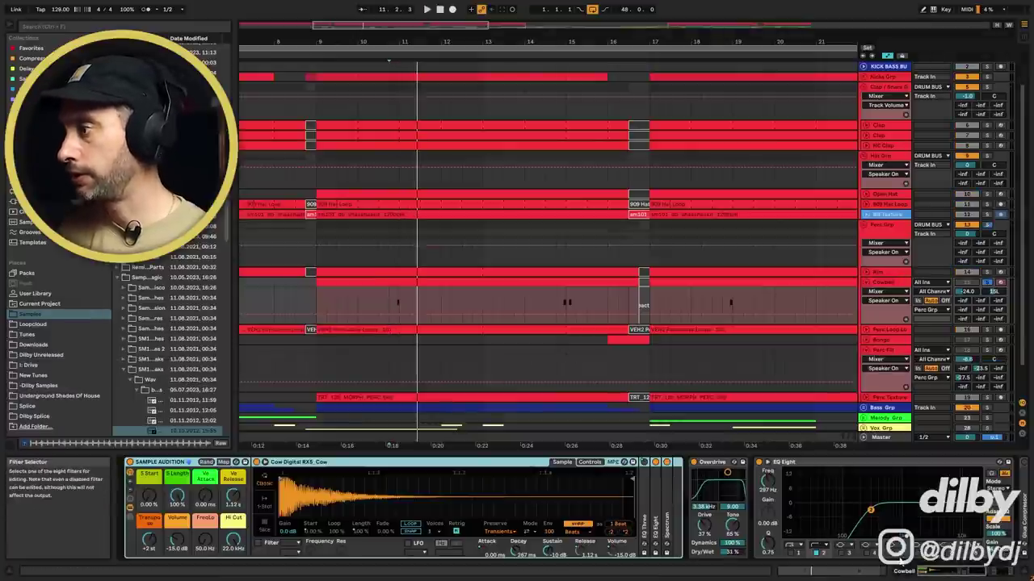
click(952, 576)
click(953, 577)
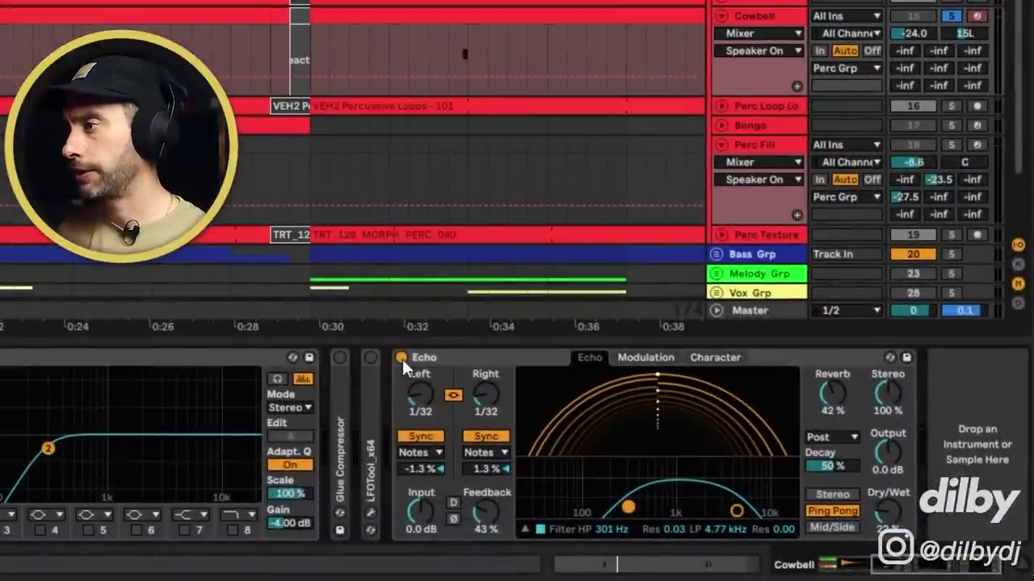
- Show the Echo Device On automation, revert to Mixer, and solo the Cowbell
click(404, 357)
key(space)
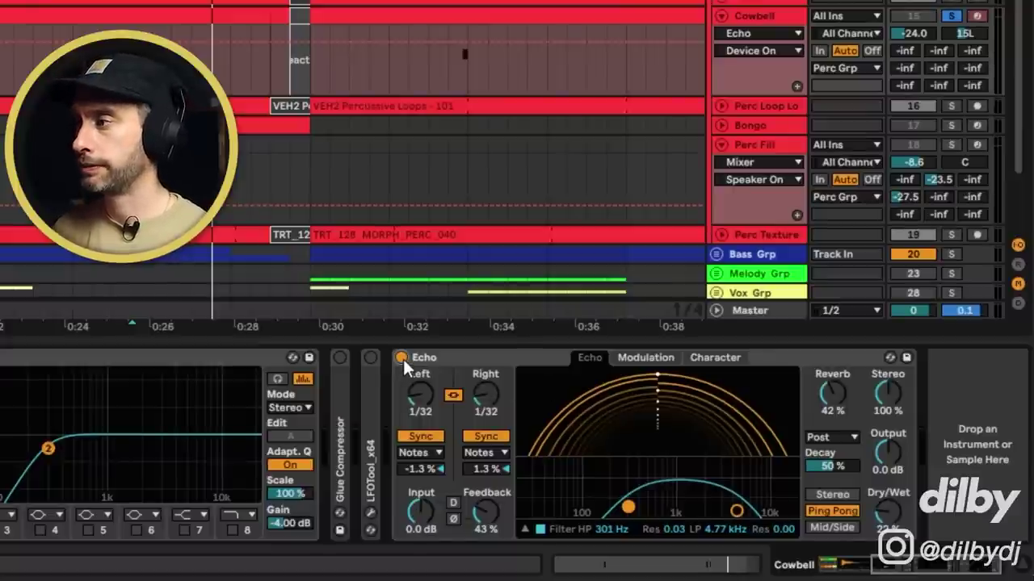
click(912, 16)
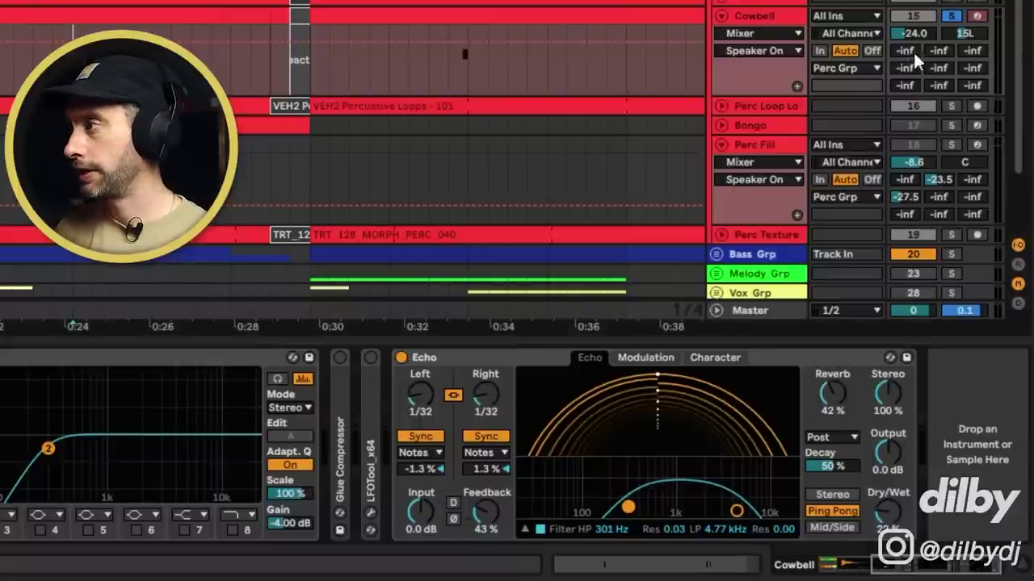
click(950, 17)
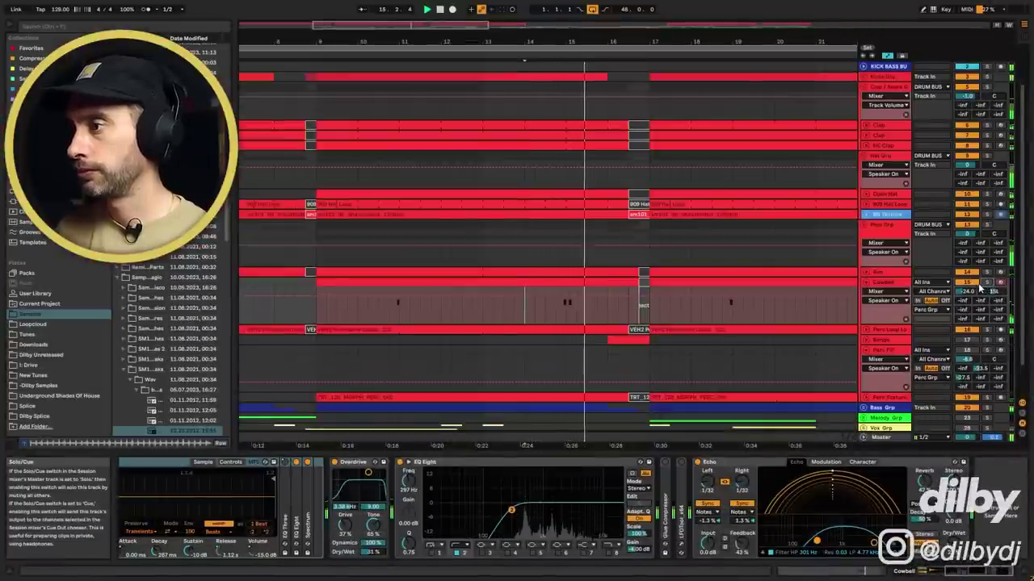
- Unfold Rim, play from bar 14, and select Cowbell from 14.3.1 to 15.3.1
click(866, 273)
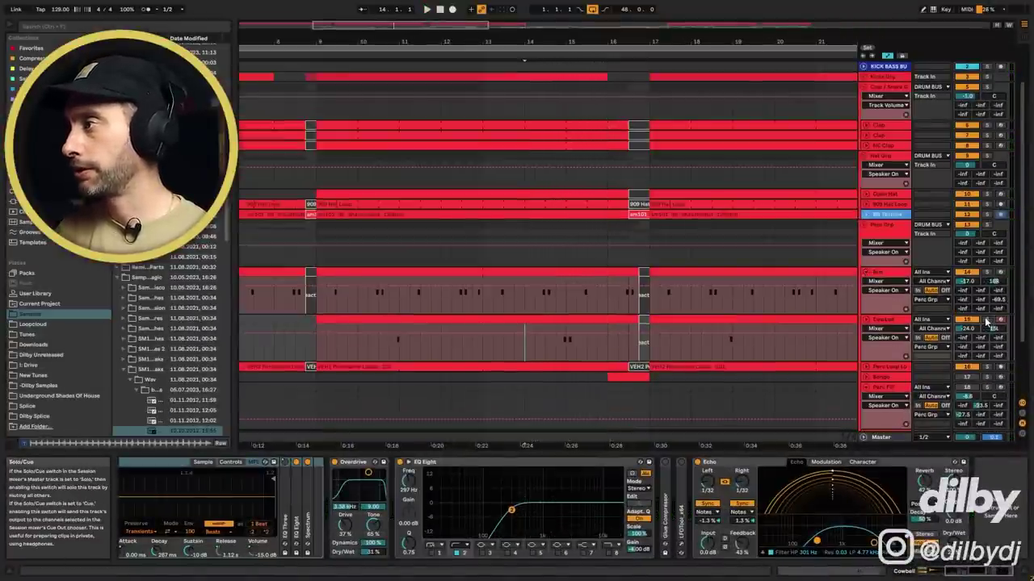
key(space)
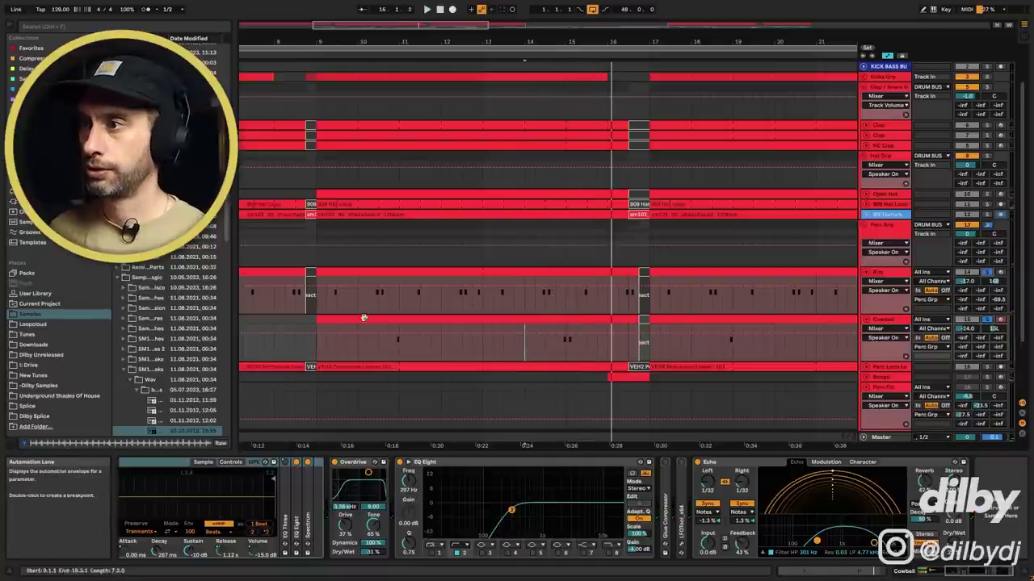
drag(358, 349, 410, 356)
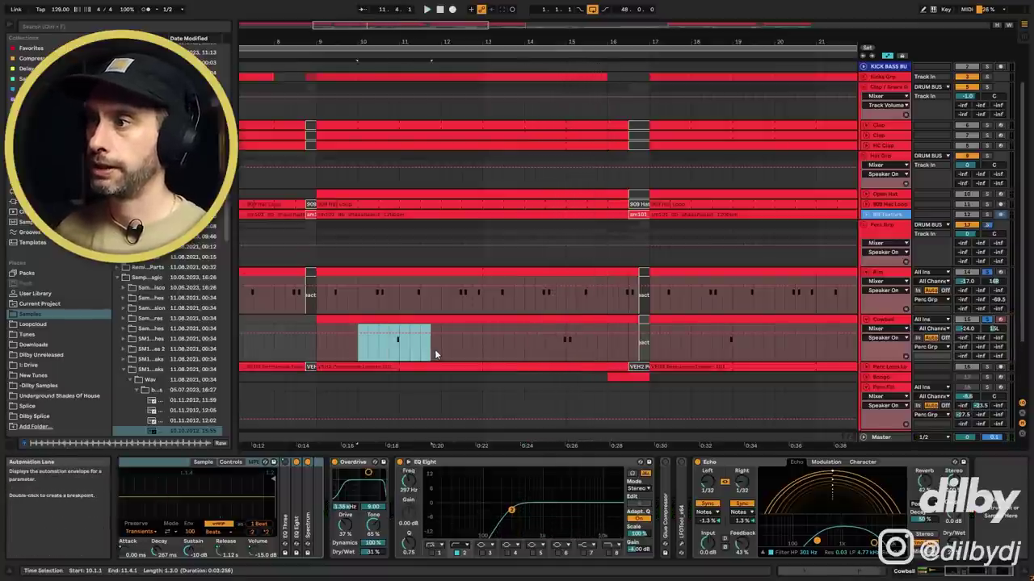
click(389, 349)
drag(545, 349, 587, 349)
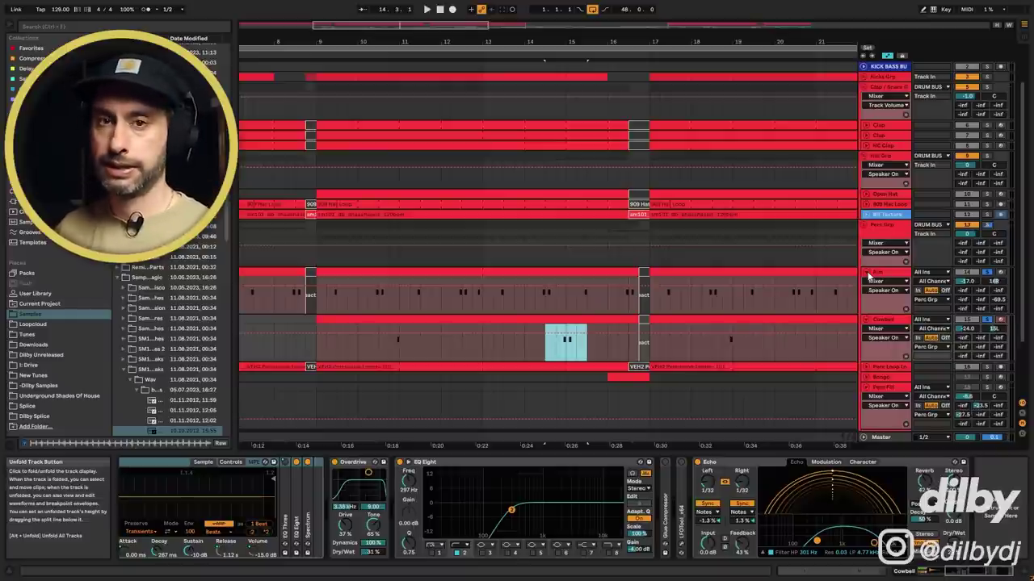
- Fold Rim and Cowbell, open the Bongo clip, solo Bongo, and play from bar 16
click(868, 276)
click(881, 303)
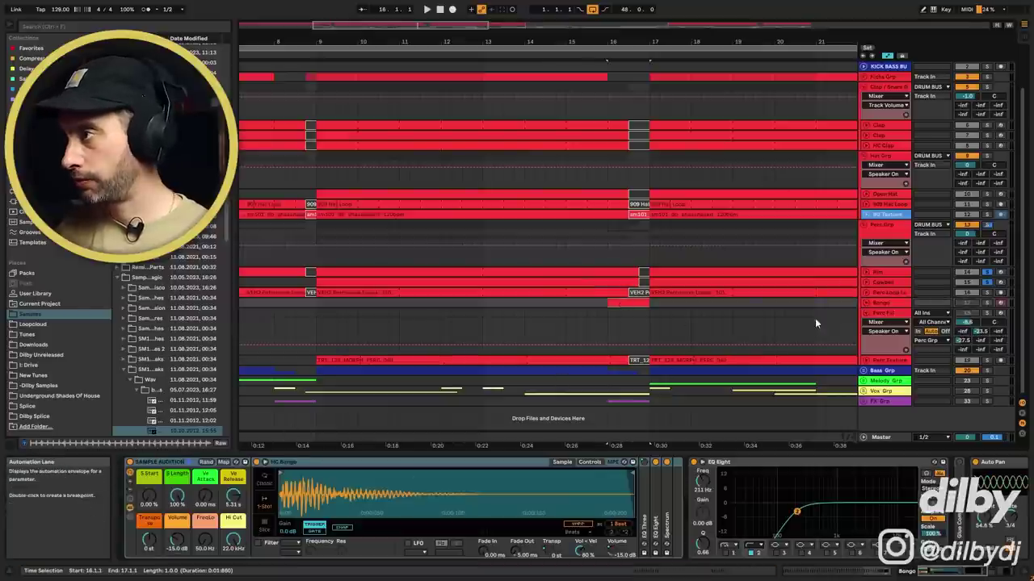
double_click(620, 303)
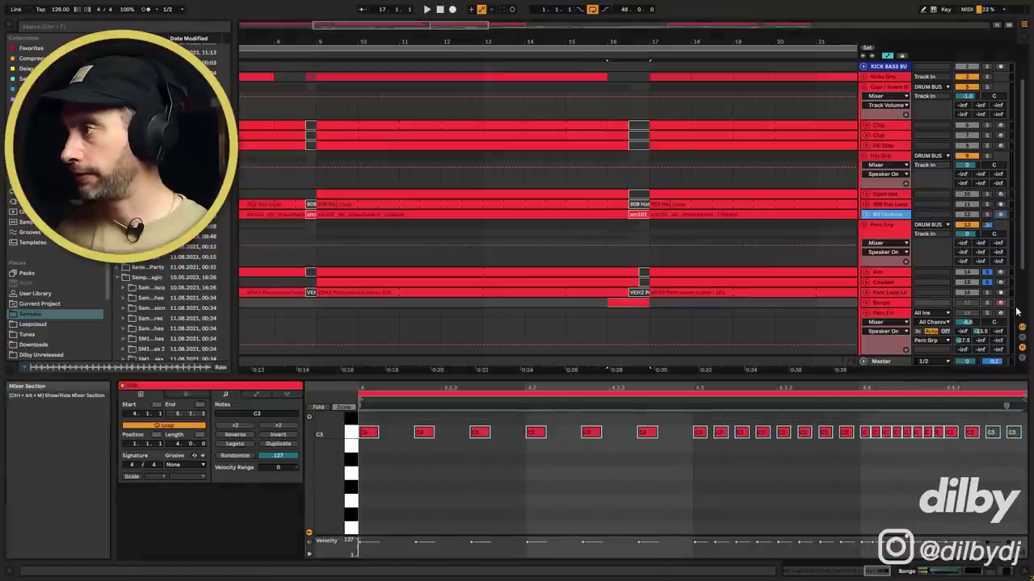
click(987, 303)
key(space)
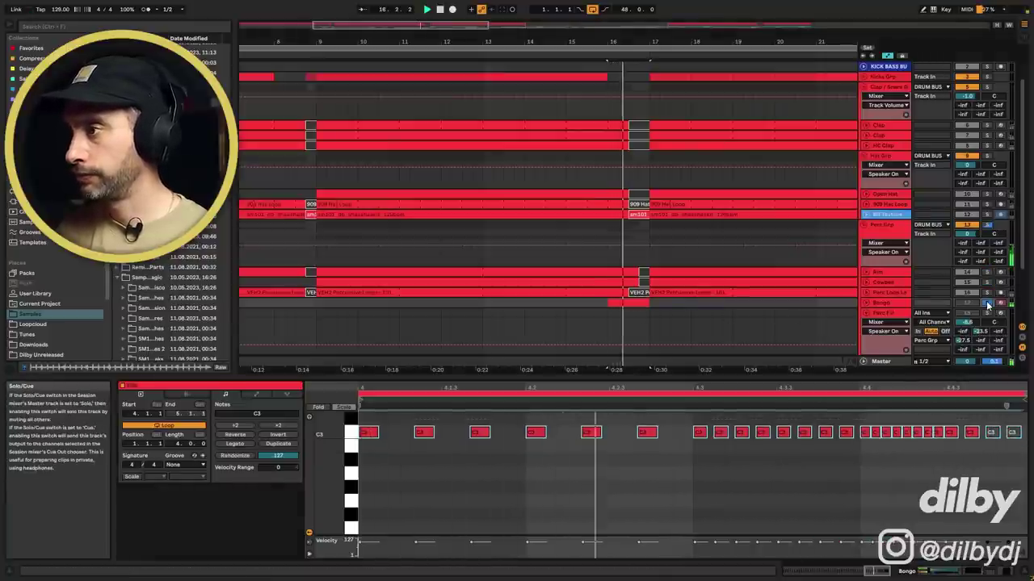
click(627, 304)
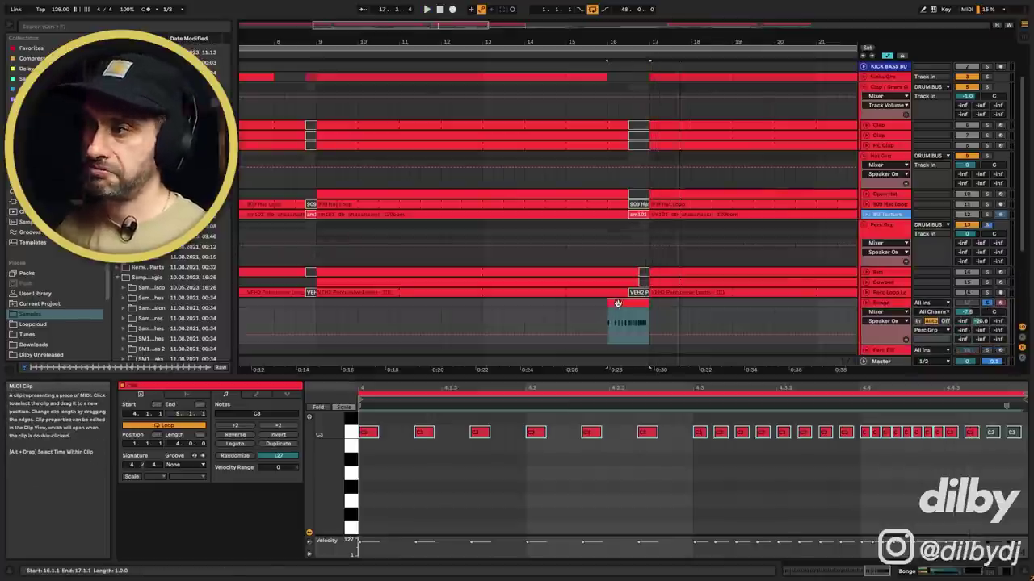
click(630, 315)
click(607, 338)
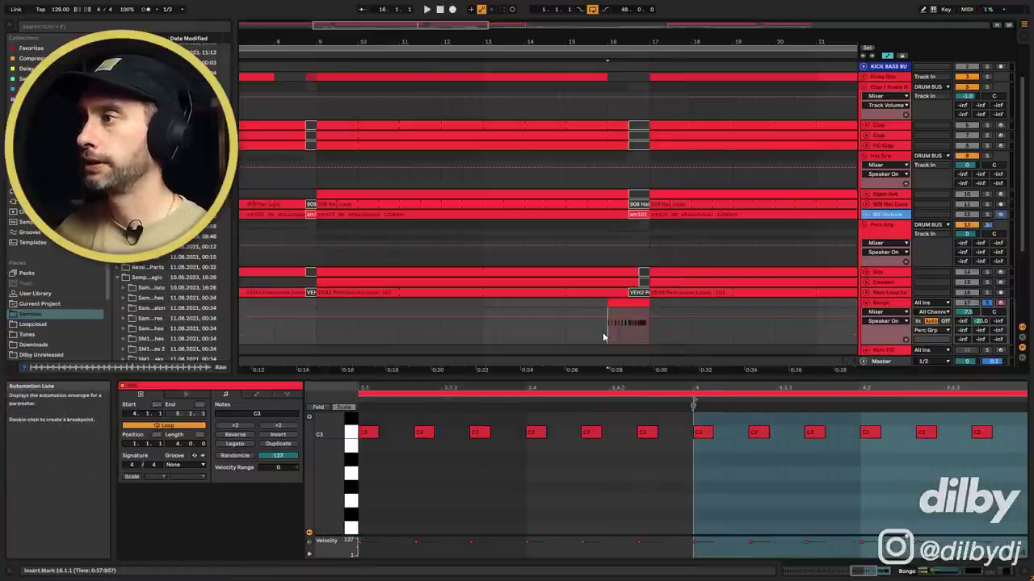
key(space)
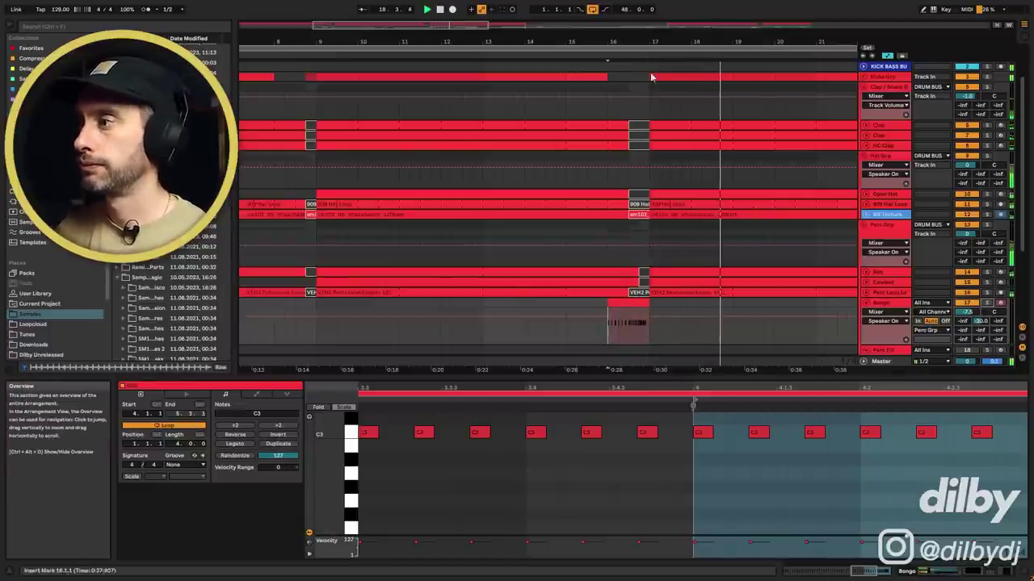
- Bring the Bongo Delay into view and show its on/off automation under the fill clip
click(883, 303)
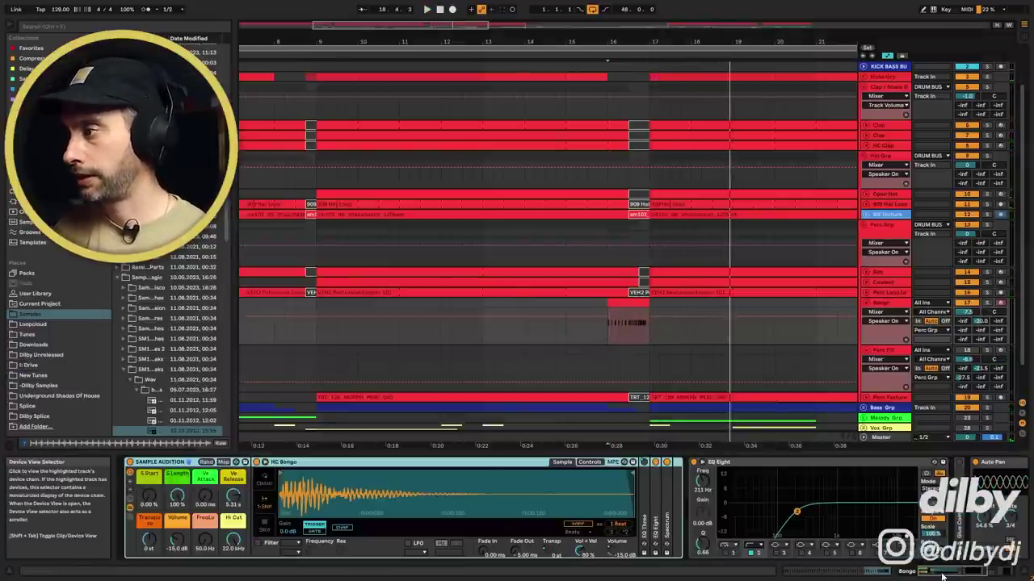
click(973, 576)
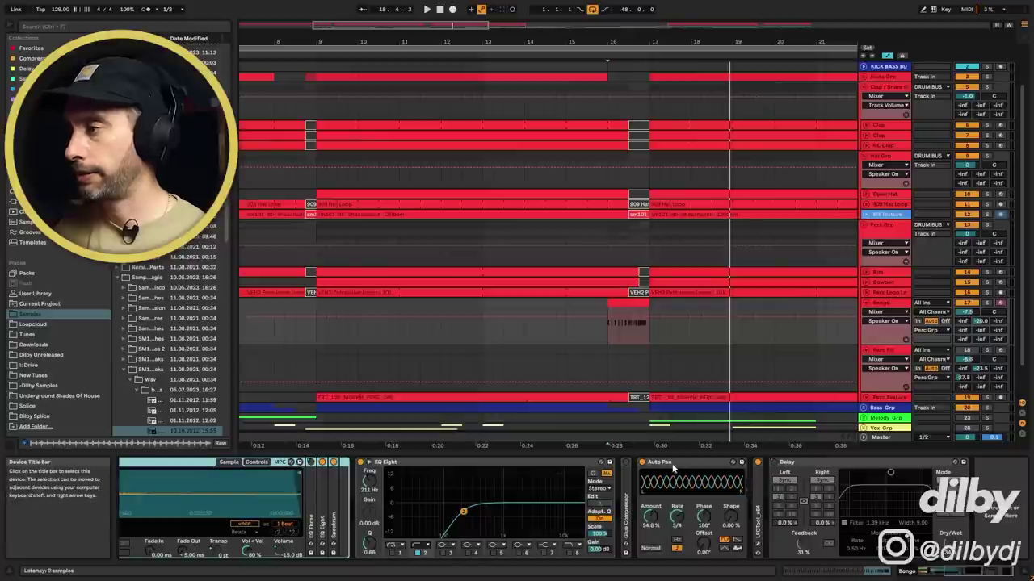
right_click(771, 463)
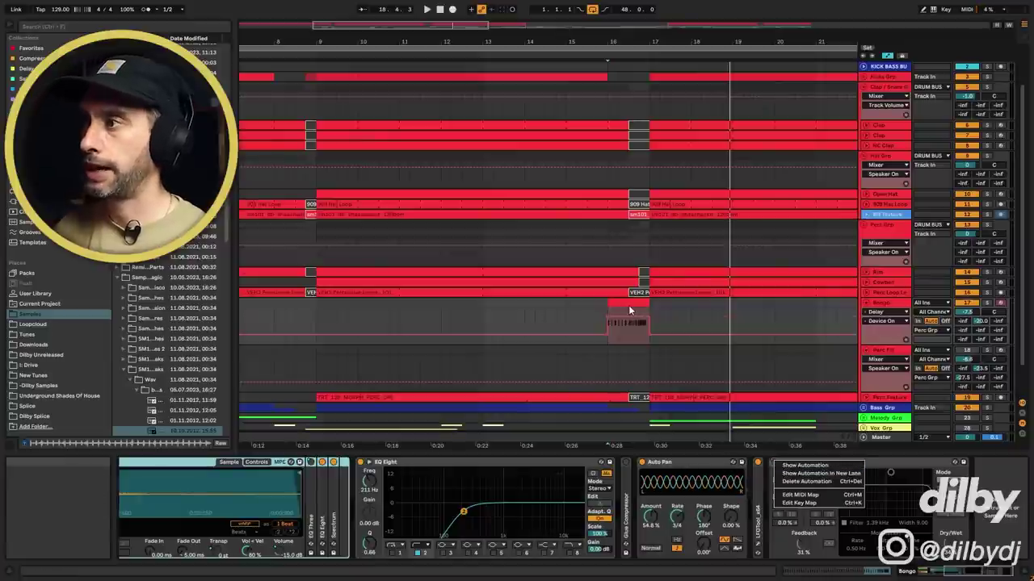
click(630, 311)
click(618, 315)
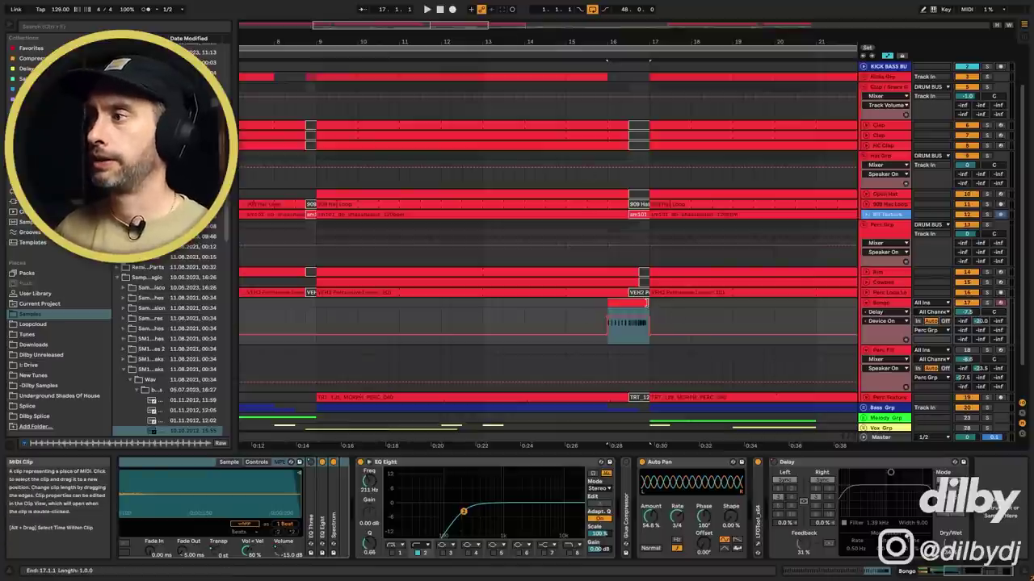
- Fold Bongo, unfold Perc Texture, and reveal its clip's sample file in the browser
click(866, 302)
scroll(870, 335, down, 2)
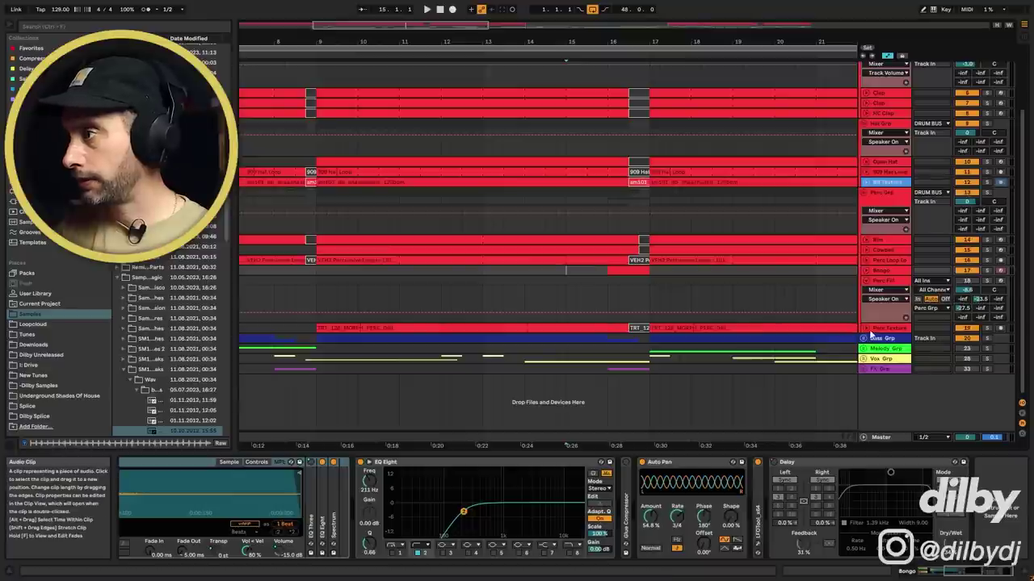
click(866, 328)
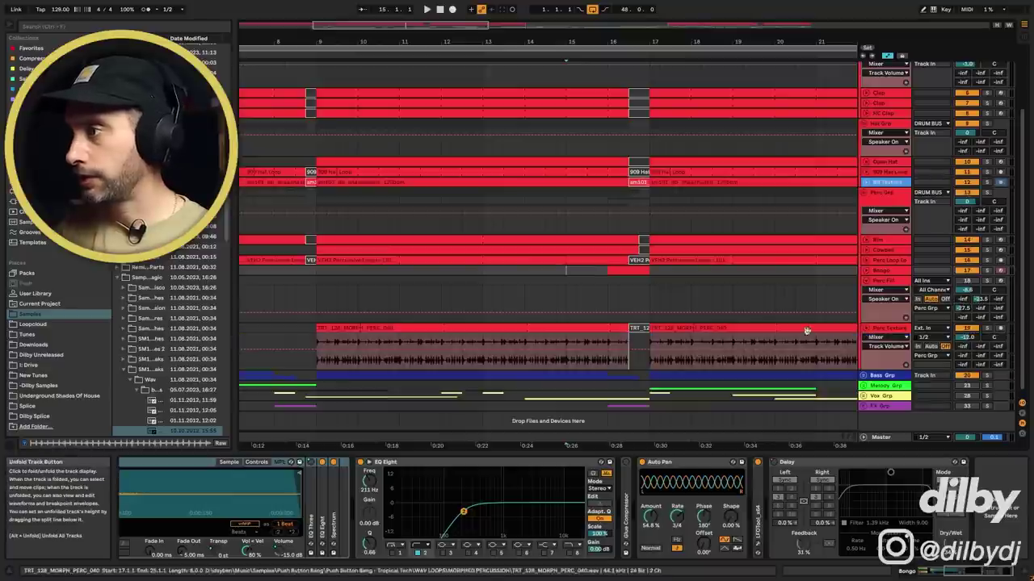
click(476, 328)
right_click(448, 327)
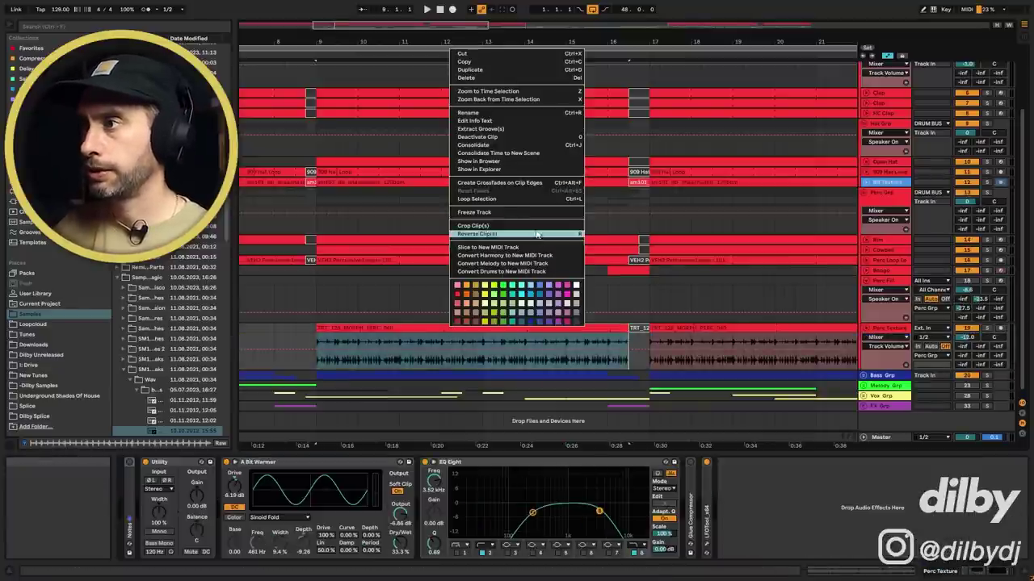
click(493, 160)
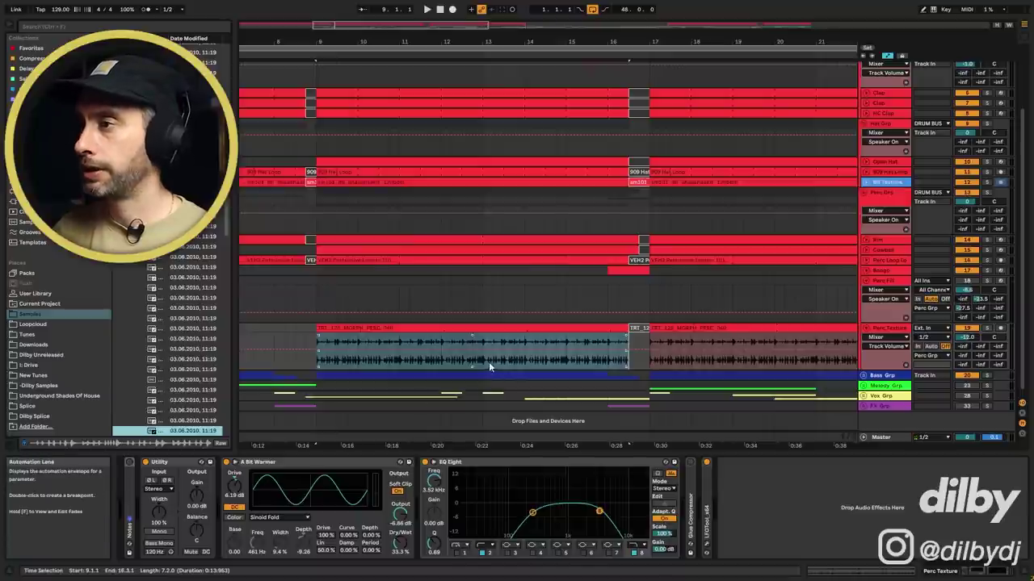
- Open the Perc Texture clip, audition the loop, and fold the track back up
double_click(445, 328)
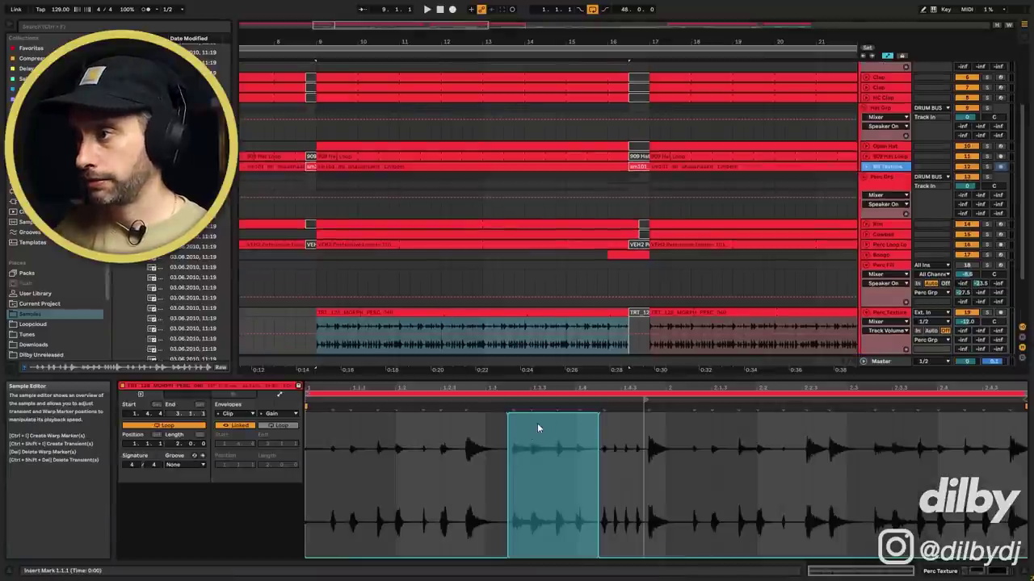
click(404, 401)
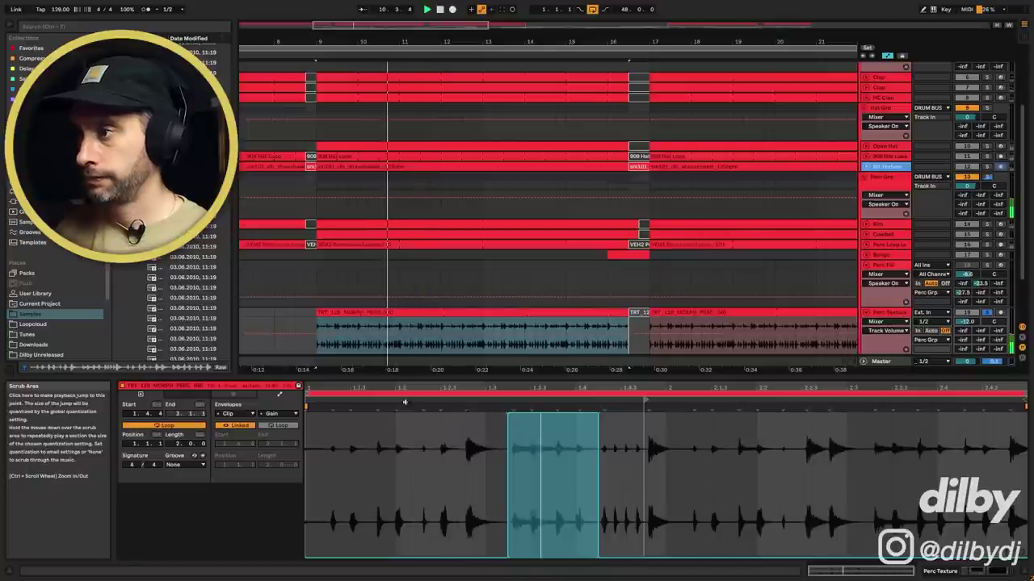
click(369, 325)
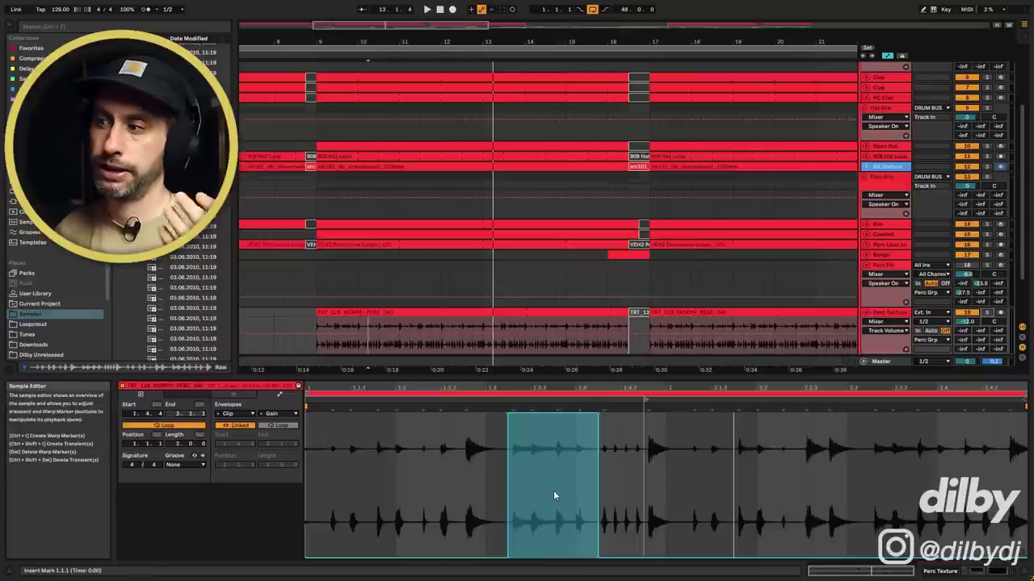
click(866, 314)
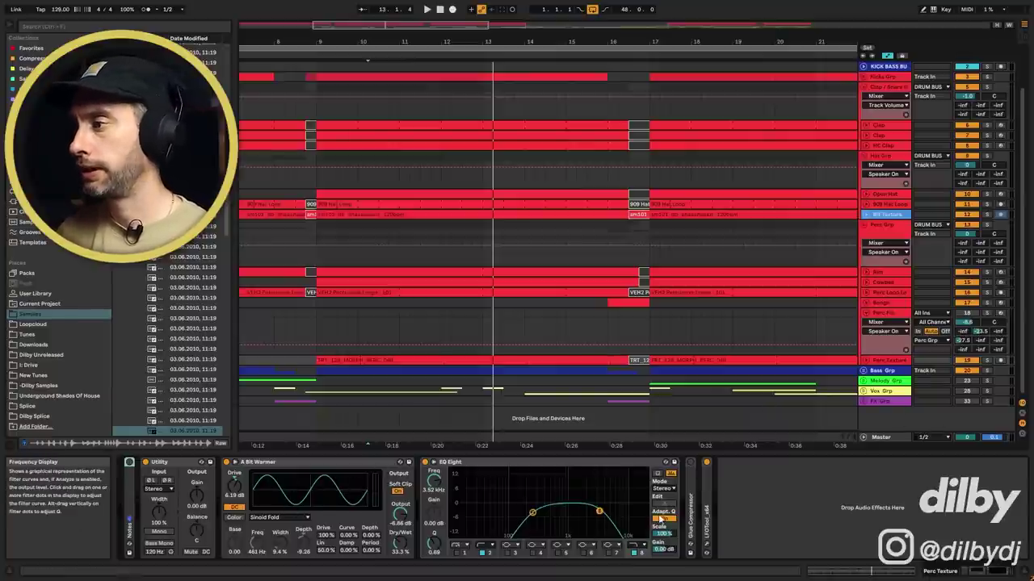
- Check the Perc Texture LFOTool window, close it, and shrink Perc Fill to normal height
click(707, 549)
drag(410, 62, 755, 321)
click(847, 322)
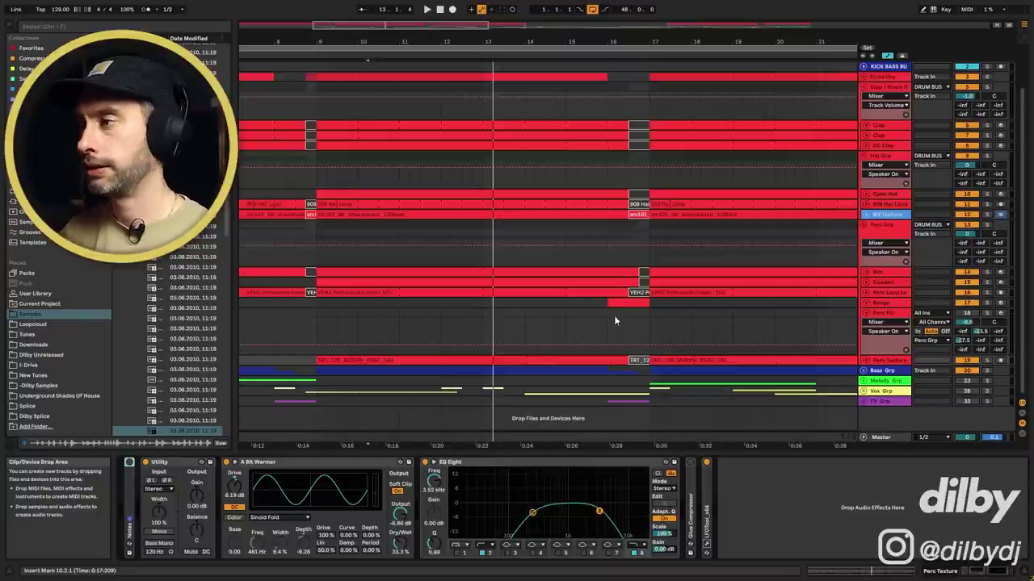
key(alt+minus)
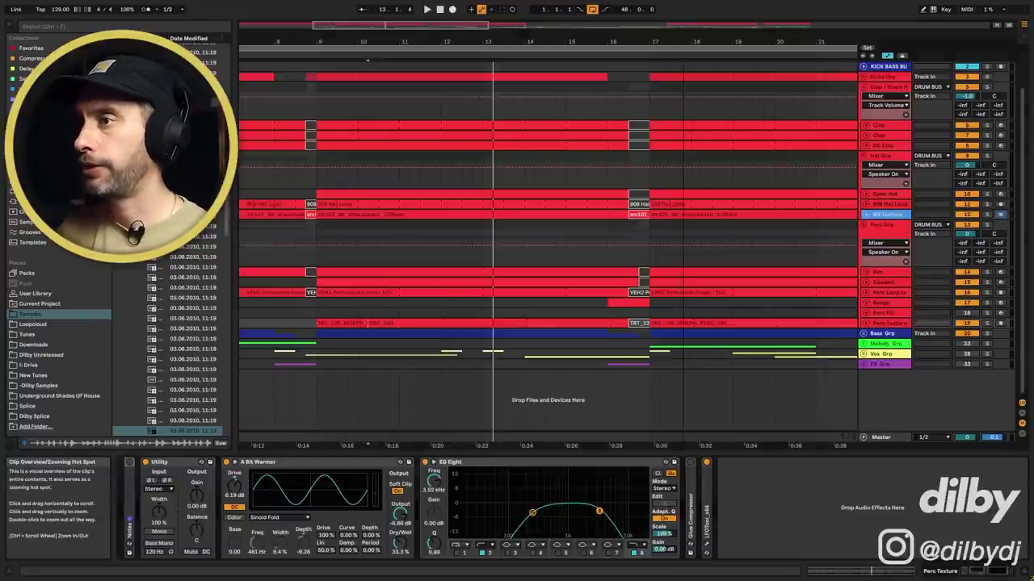
- Zoom out to Break and Drop, select Perc Fill, and open its short pre-Drop clip
key(minus)
key(minus)
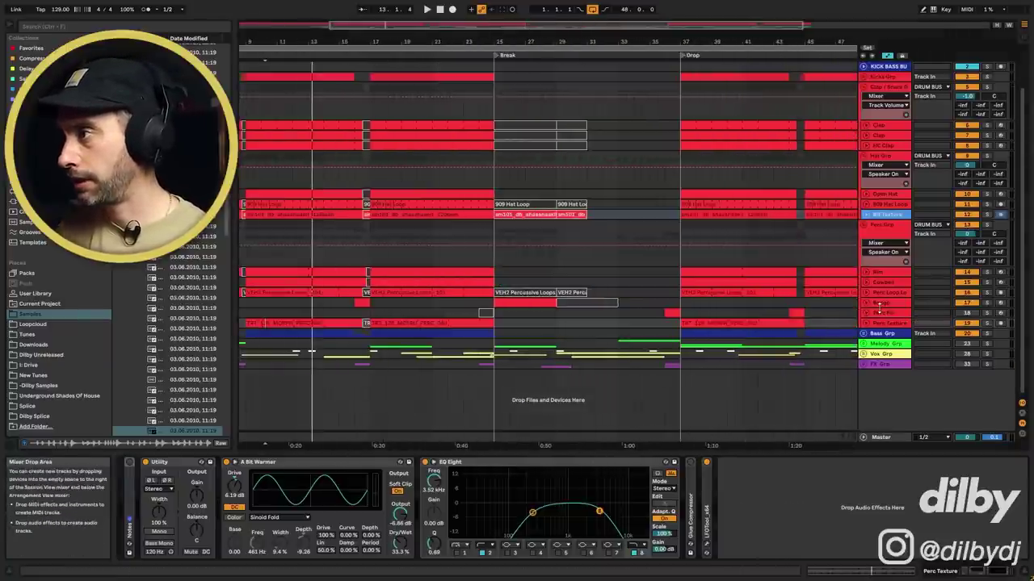
click(882, 312)
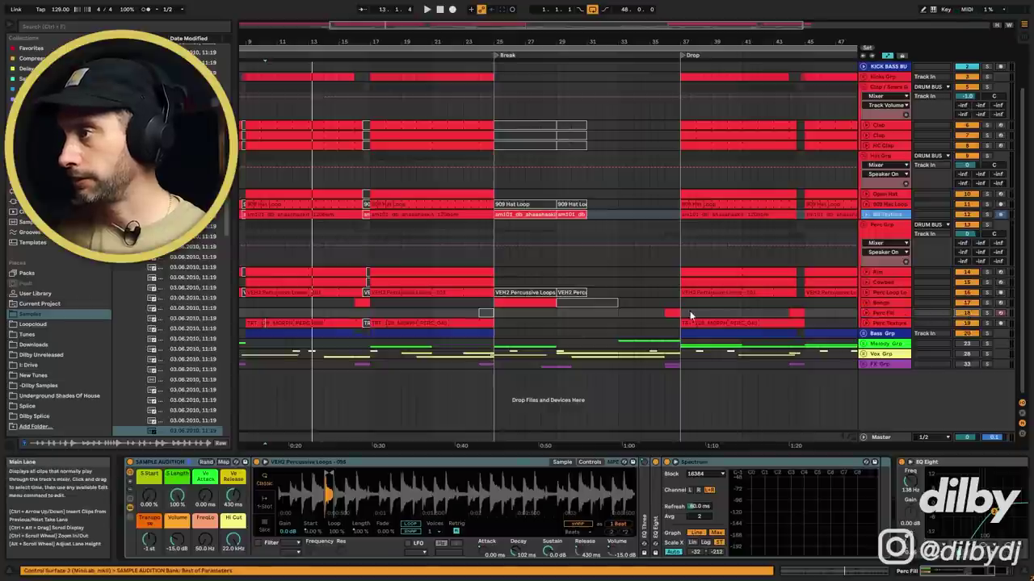
scroll(490, 408, right, 10)
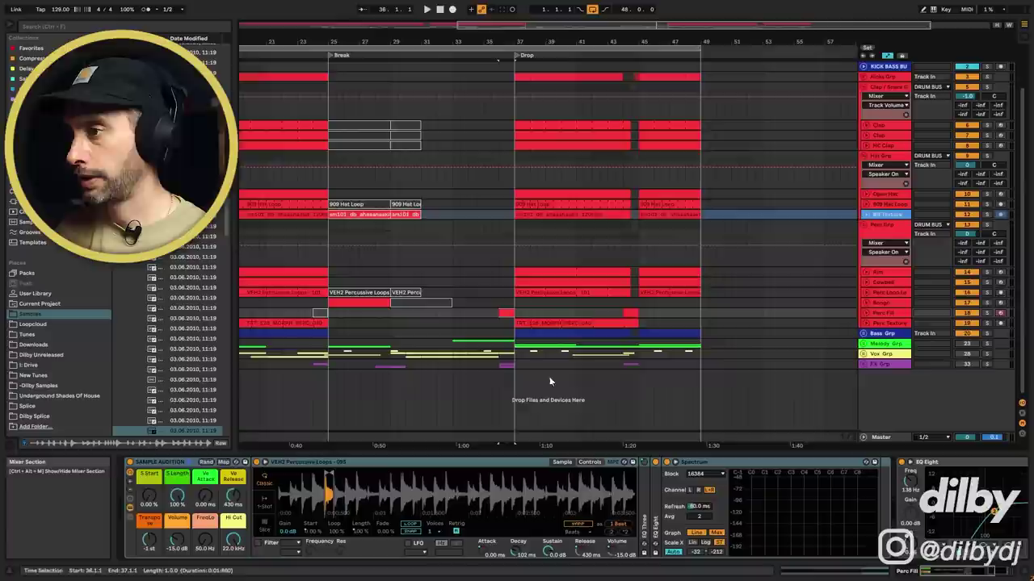
drag(327, 489, 361, 491)
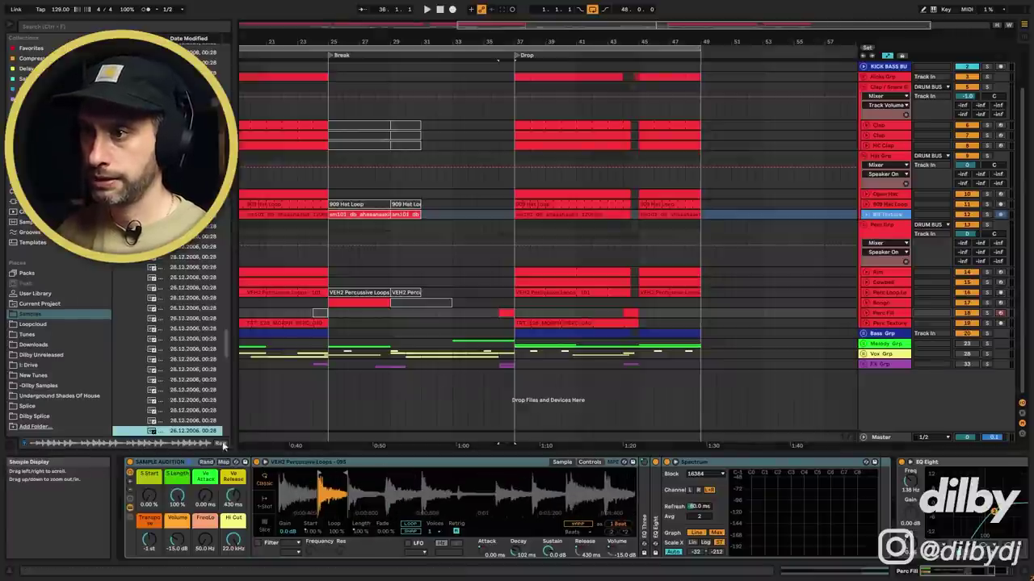
scroll(196, 428, down, 5)
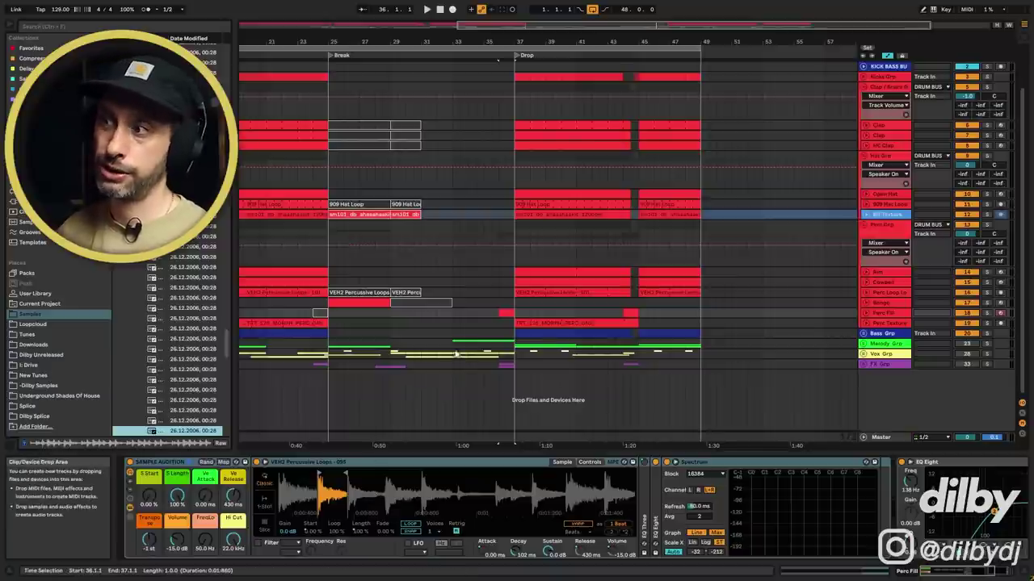
double_click(501, 314)
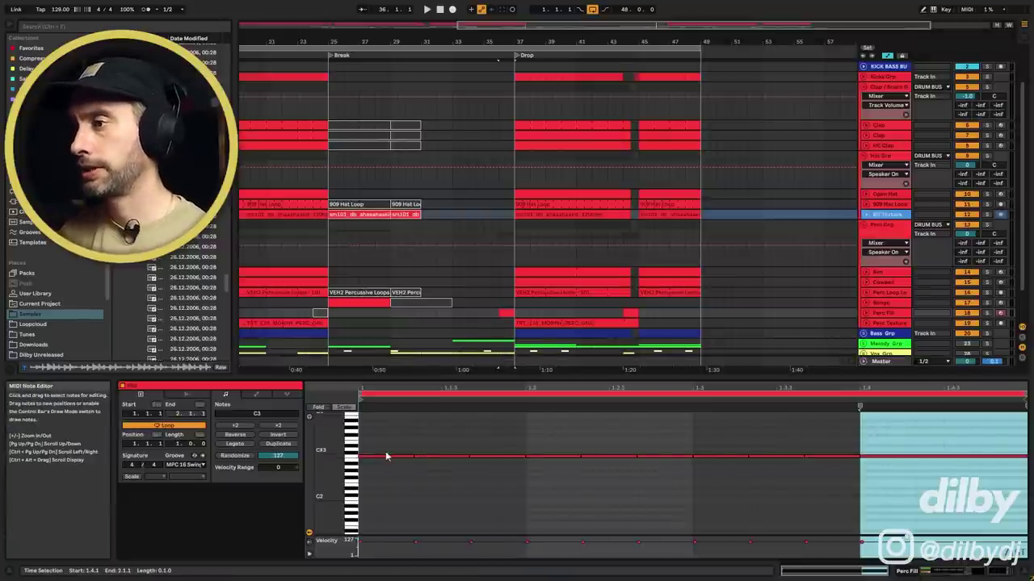
- Turn off Triplet Grid in the Perc Fill clip's note editor
click(494, 315)
click(558, 458)
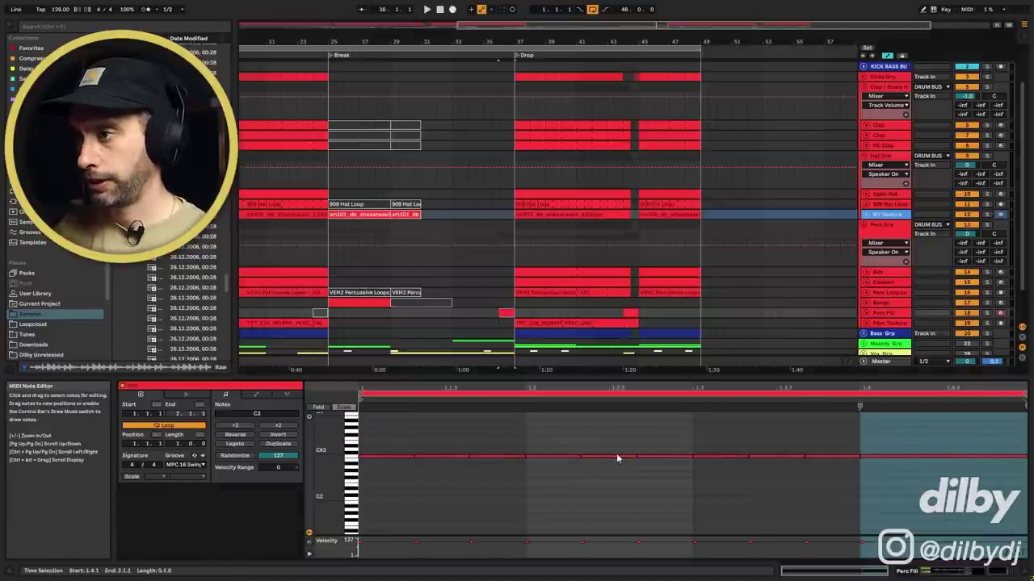
right_click(455, 431)
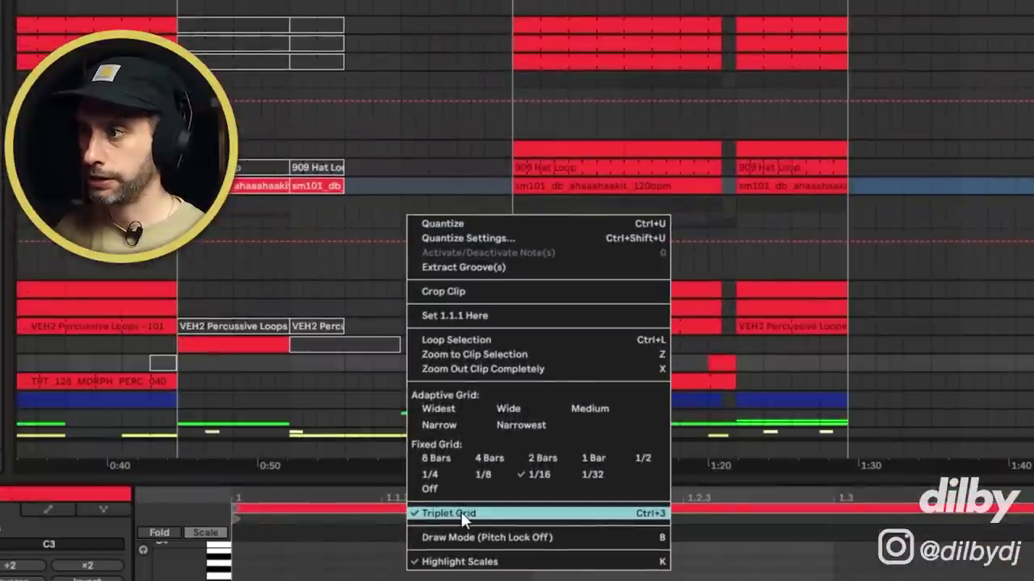
click(462, 511)
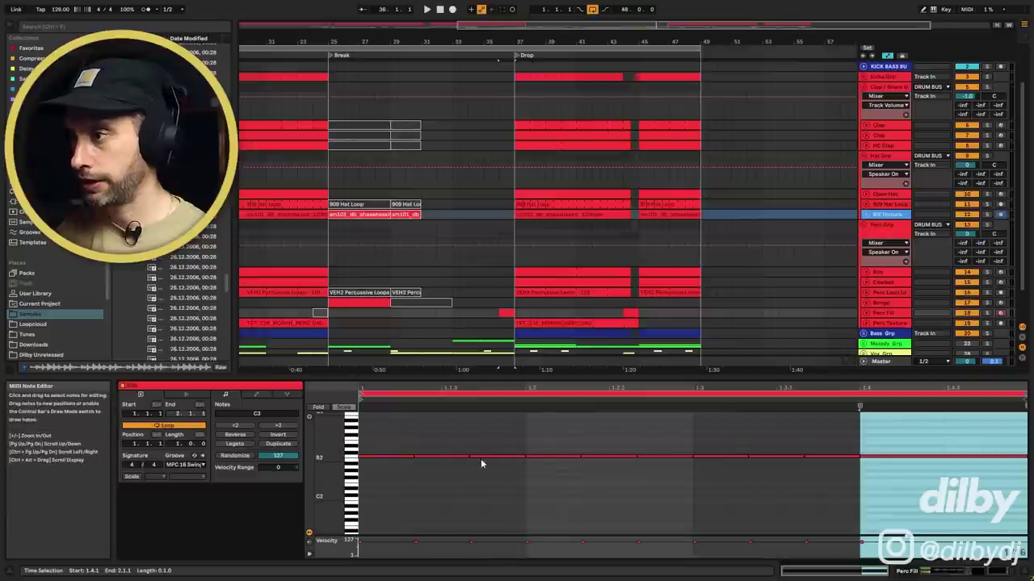
- Solo Perc Fill, play it from bar 43 into the Drop, stop, and fold the groups
click(987, 314)
key(space)
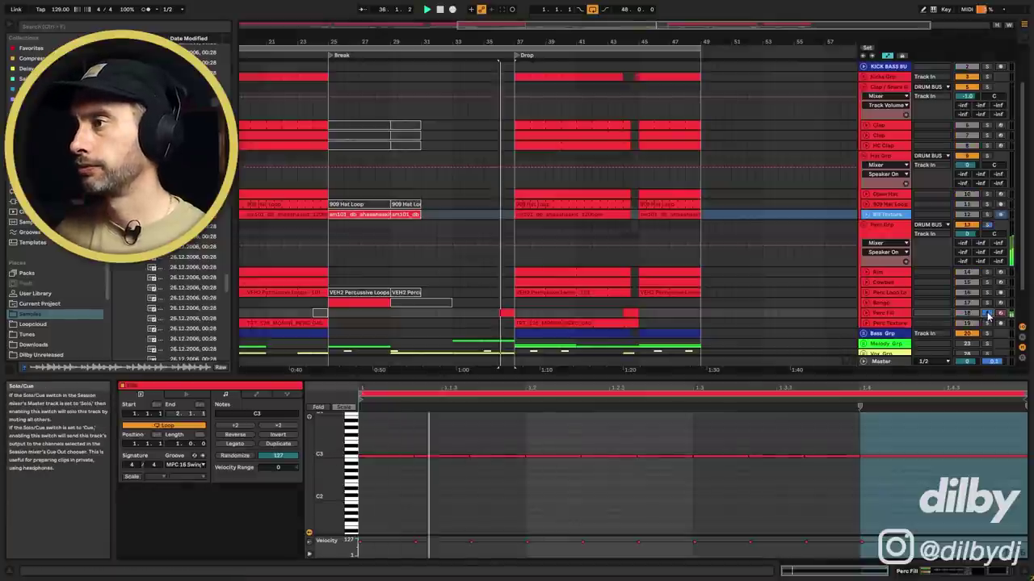
click(618, 314)
click(625, 314)
click(617, 315)
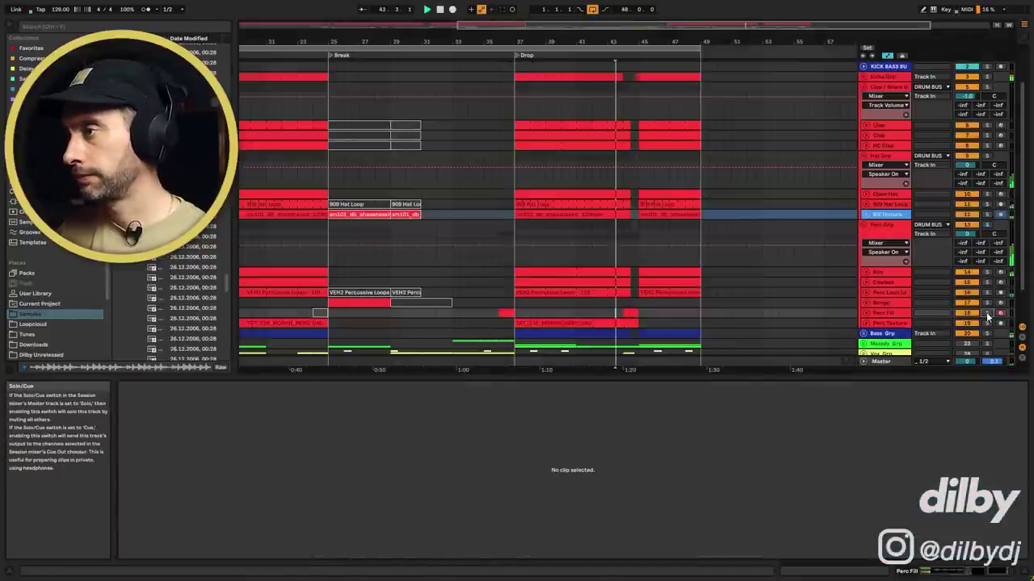
key(space)
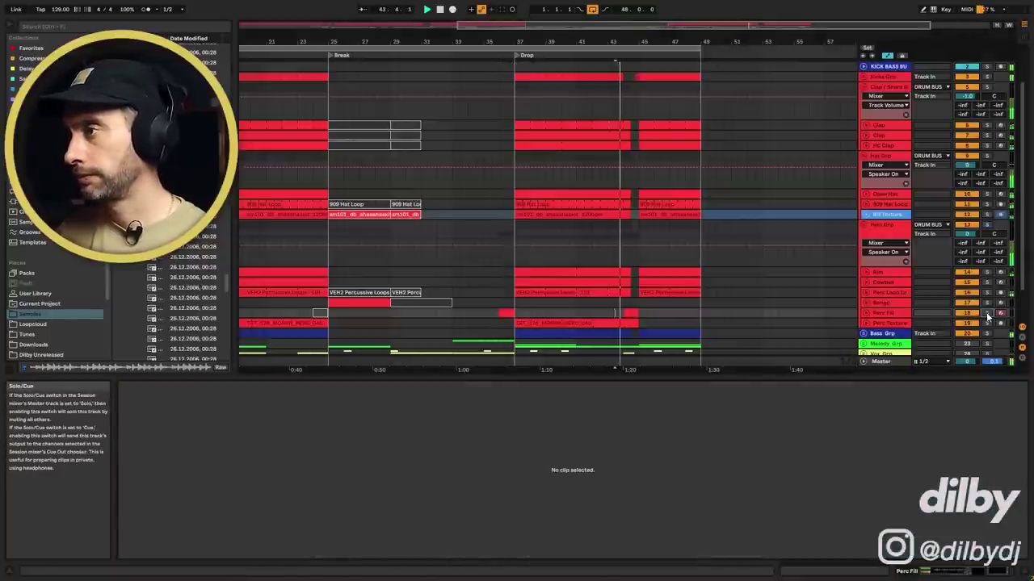
click(888, 313)
key(space)
click(630, 313)
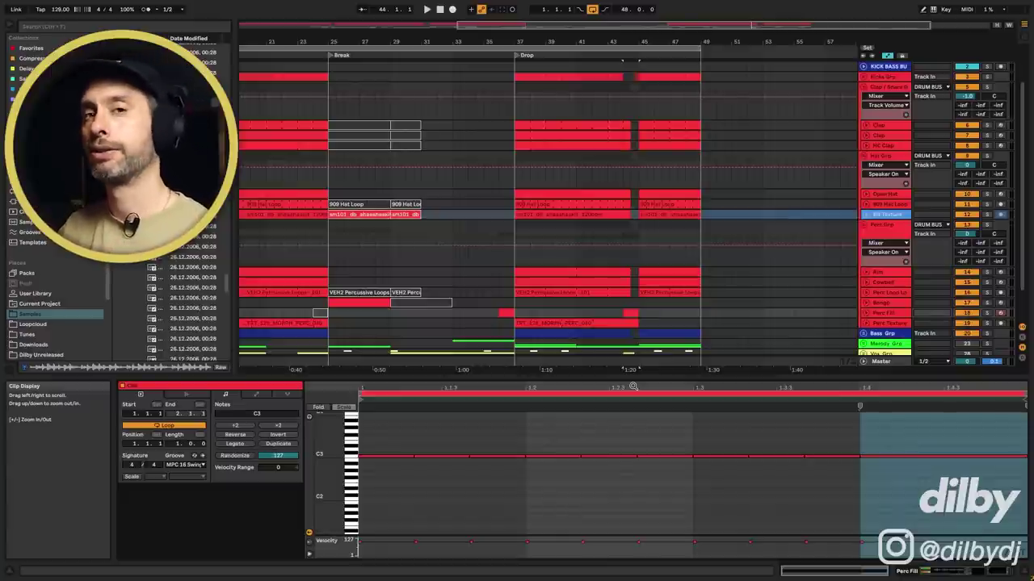
key(alt+u)
- Fold all groups, return to the start, and open the Main Vox loop (Complex, 124 BPM)
click(607, 121)
scroll(594, 212, left, 10)
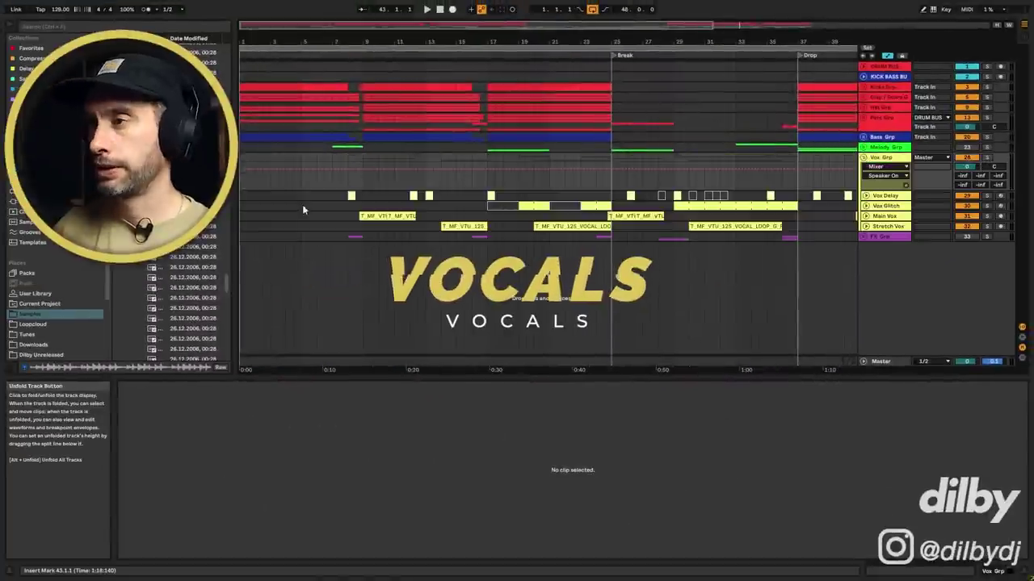
click(886, 196)
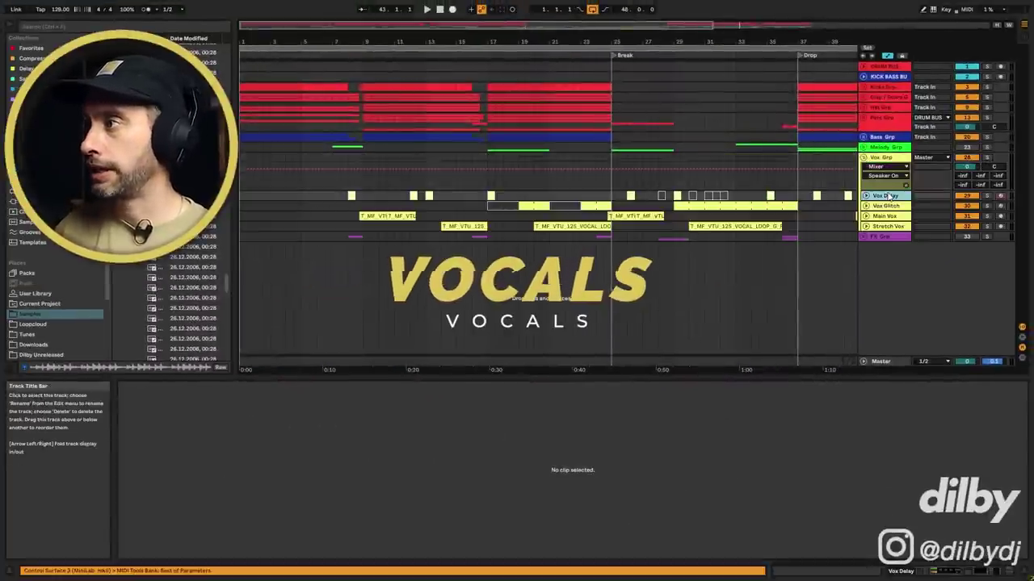
click(376, 216)
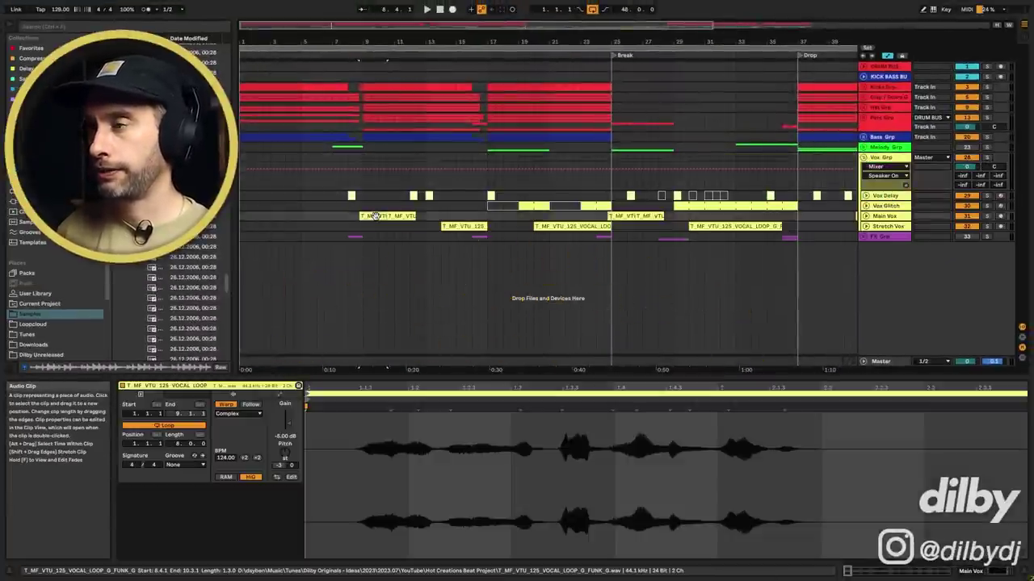
right_click(375, 217)
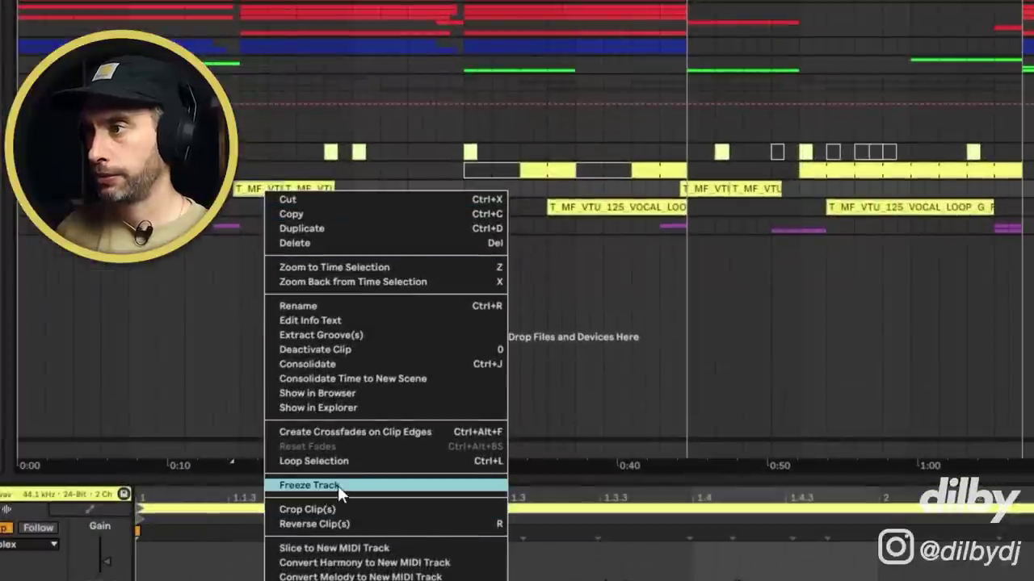
click(323, 484)
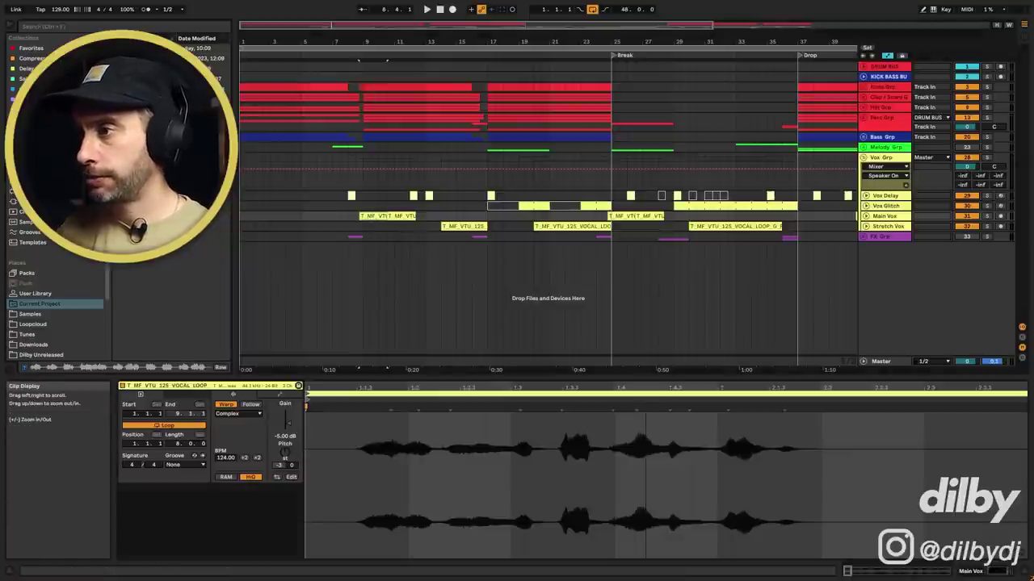
- Unfold Main Vox, select its vocal loop clip and lower the clip gain to -5 dB
drag(646, 385, 319, 434)
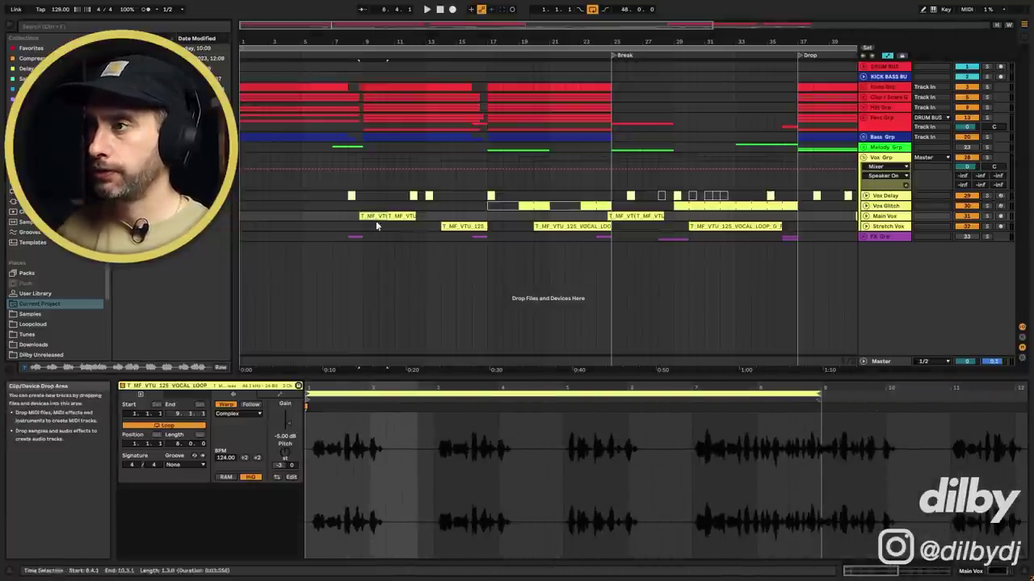
click(401, 216)
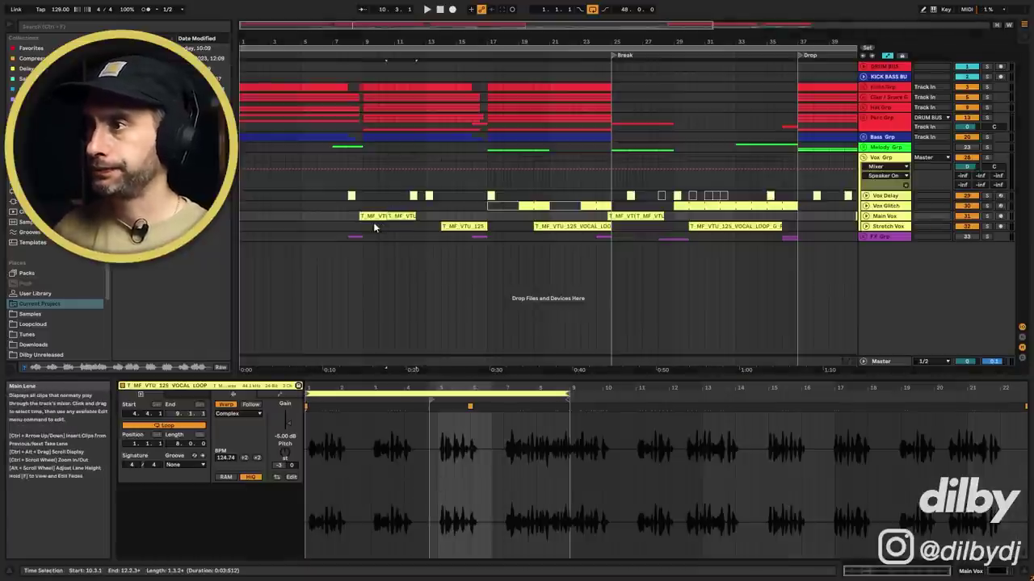
key(alt+plus)
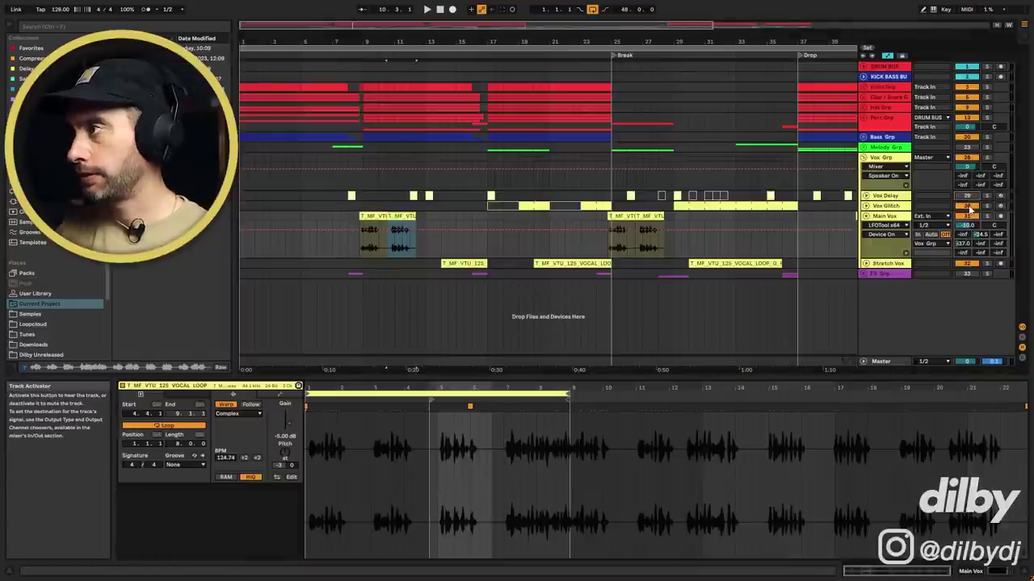
click(402, 215)
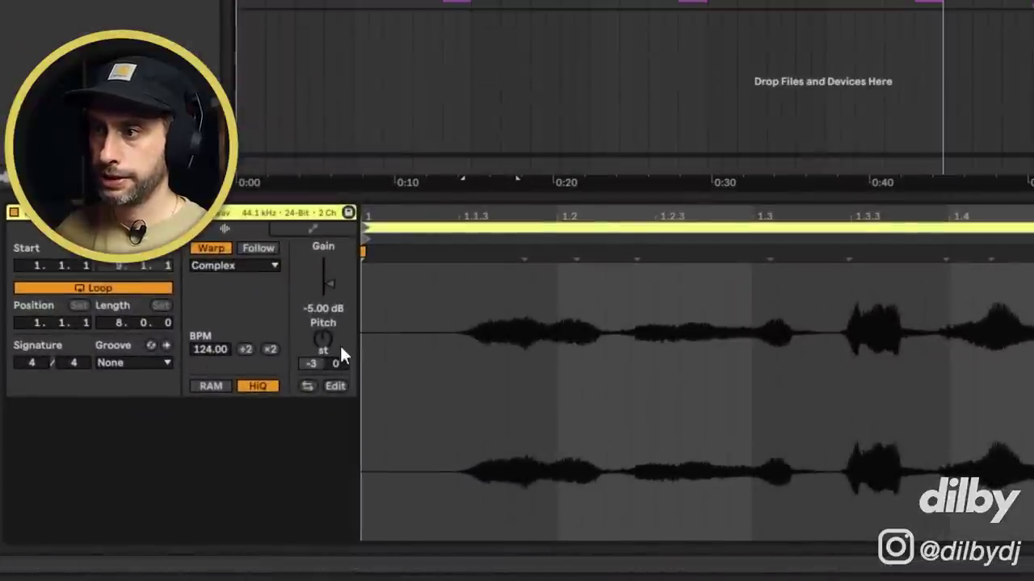
drag(307, 307, 307, 323)
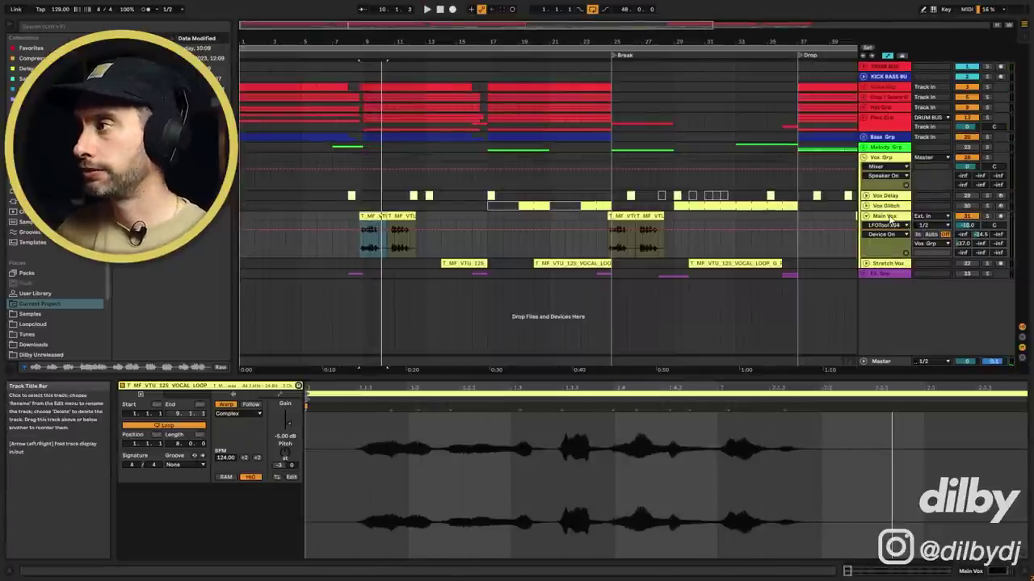
- Compare Main Vox's EQ Eight band 3 off and on during playback, leaving it enabled
click(888, 216)
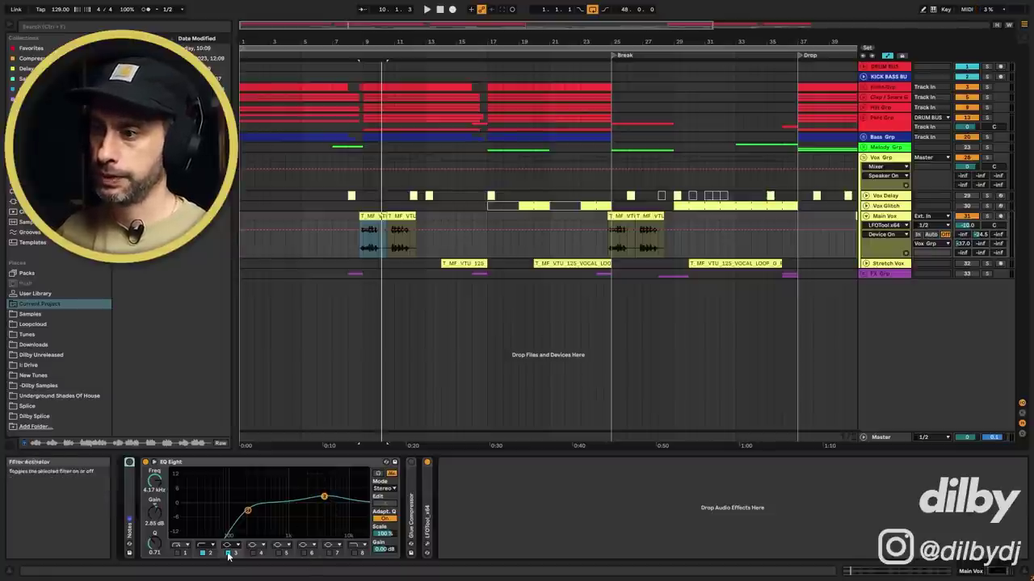
click(229, 554)
key(space)
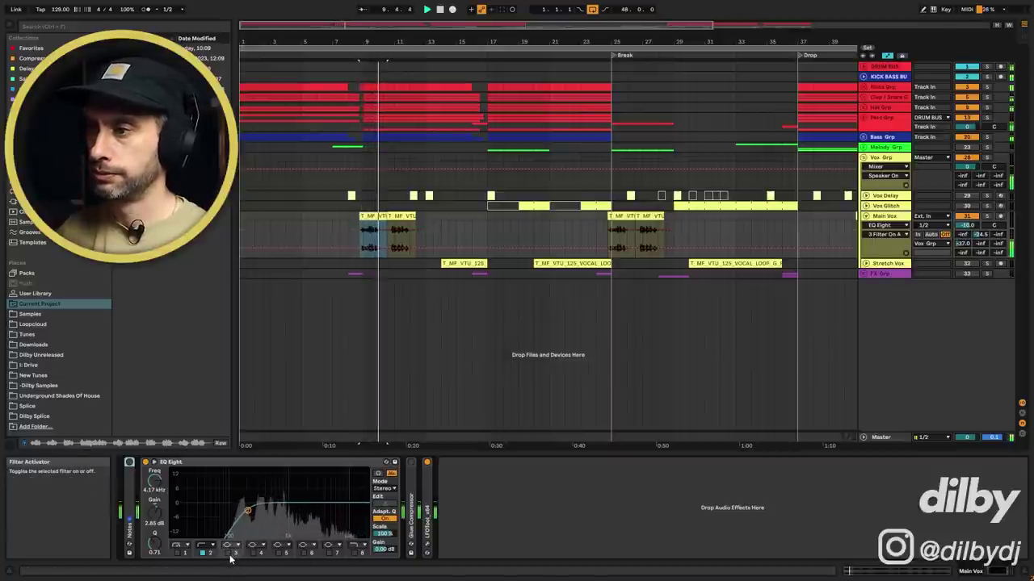
click(228, 554)
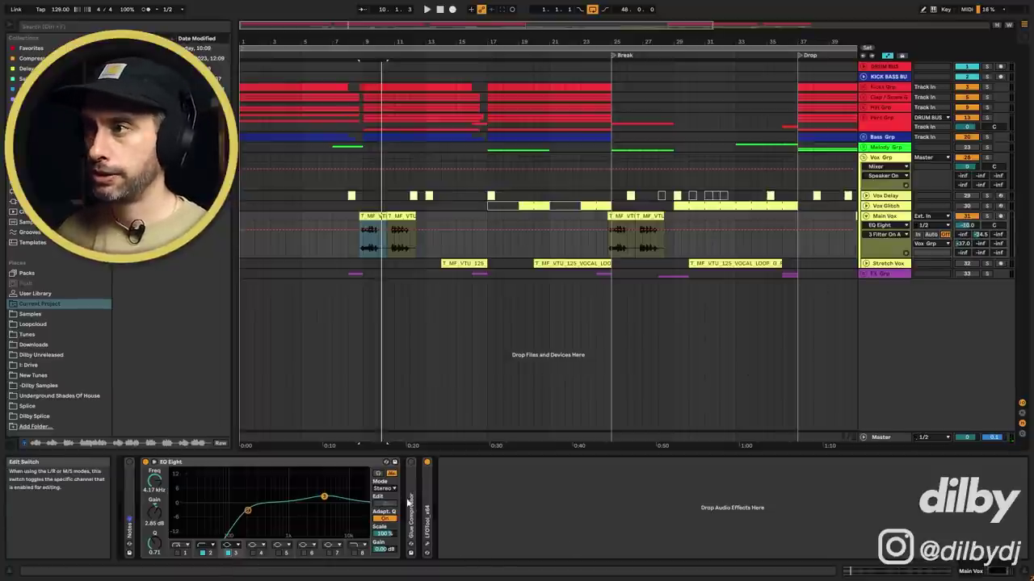
- Activate the LFOTool device on Main Vox while playing, then close its plug-in window
click(427, 547)
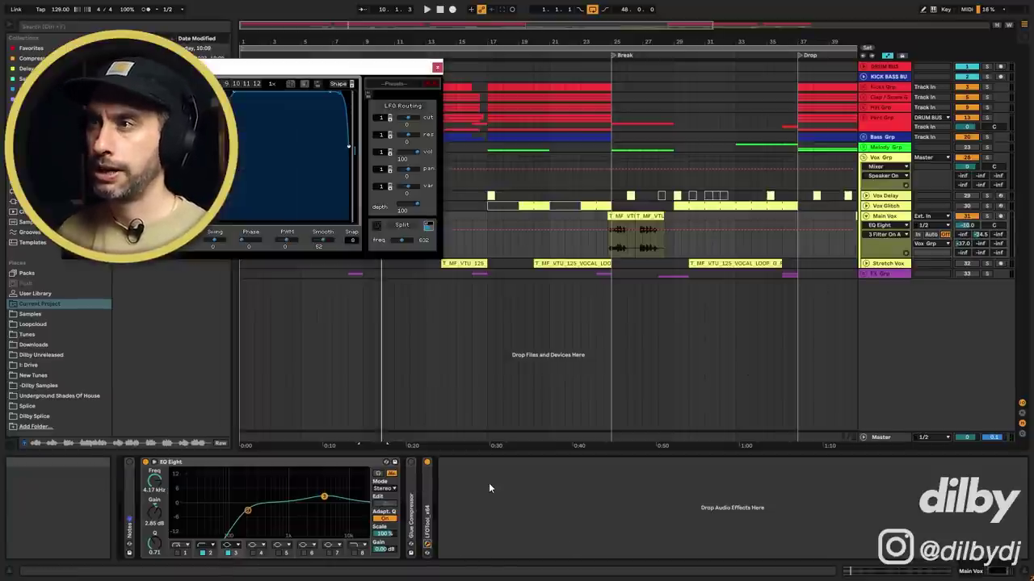
drag(392, 74, 764, 92)
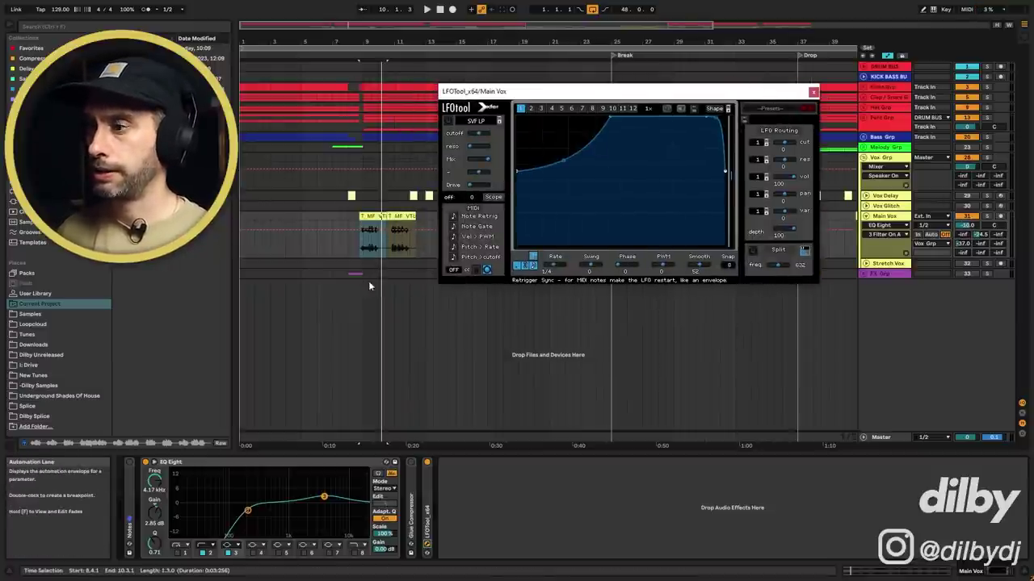
click(428, 475)
key(space)
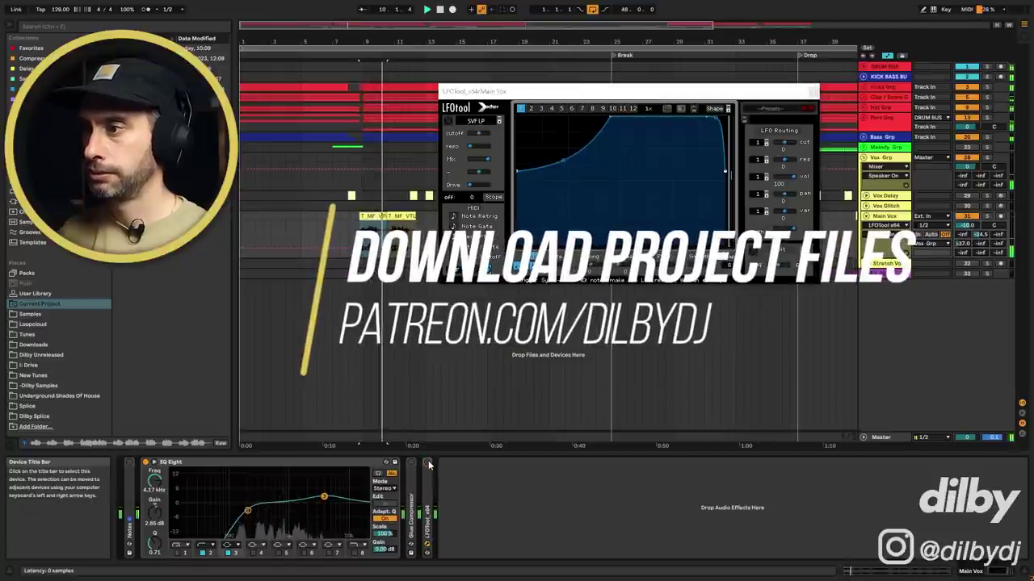
click(427, 464)
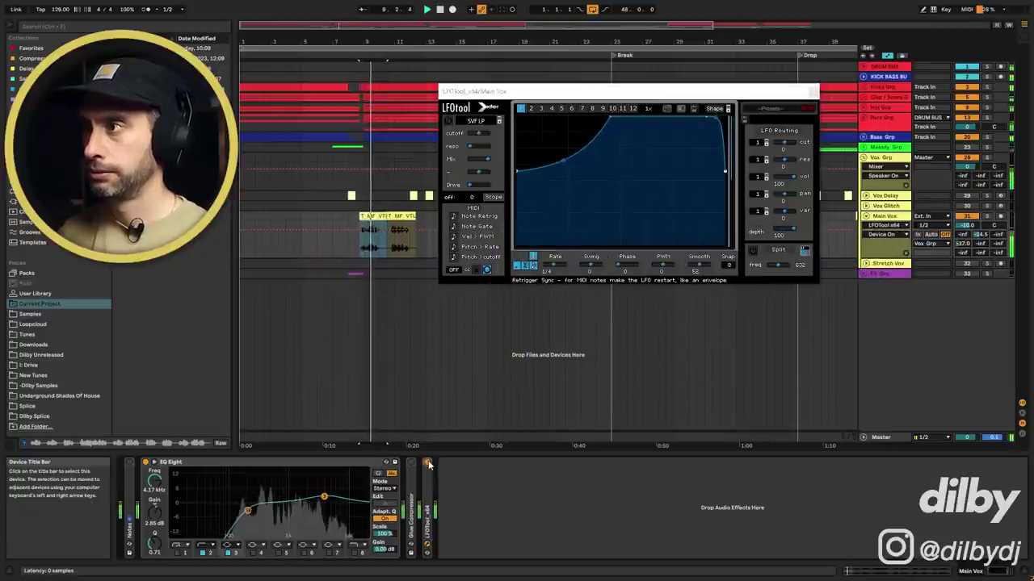
click(495, 273)
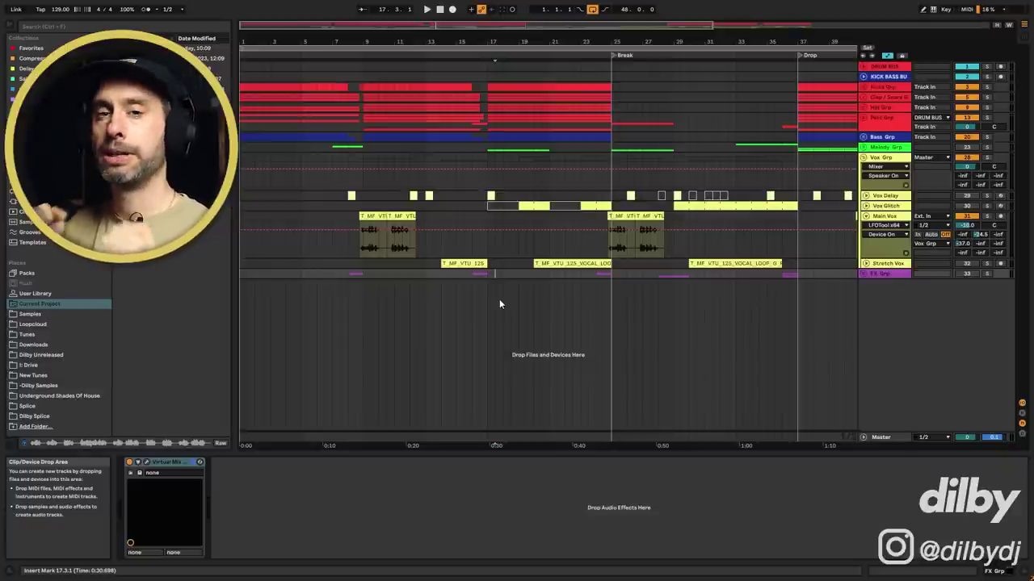
- Unfold Stretch Vox, show its clip details and audition the vocal clips from bar 31
key(minus)
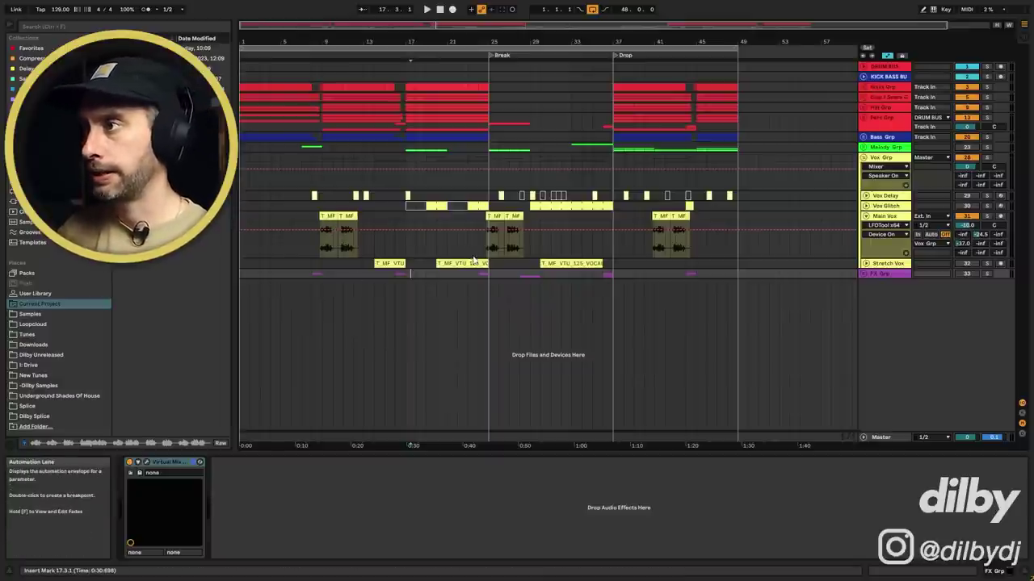
click(389, 265)
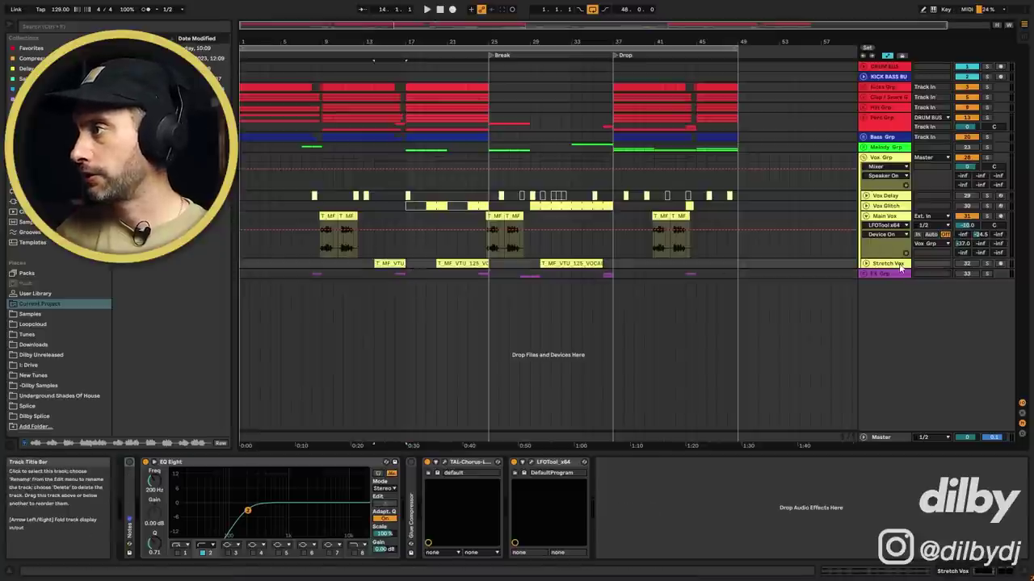
key(u)
key(shift+Tab)
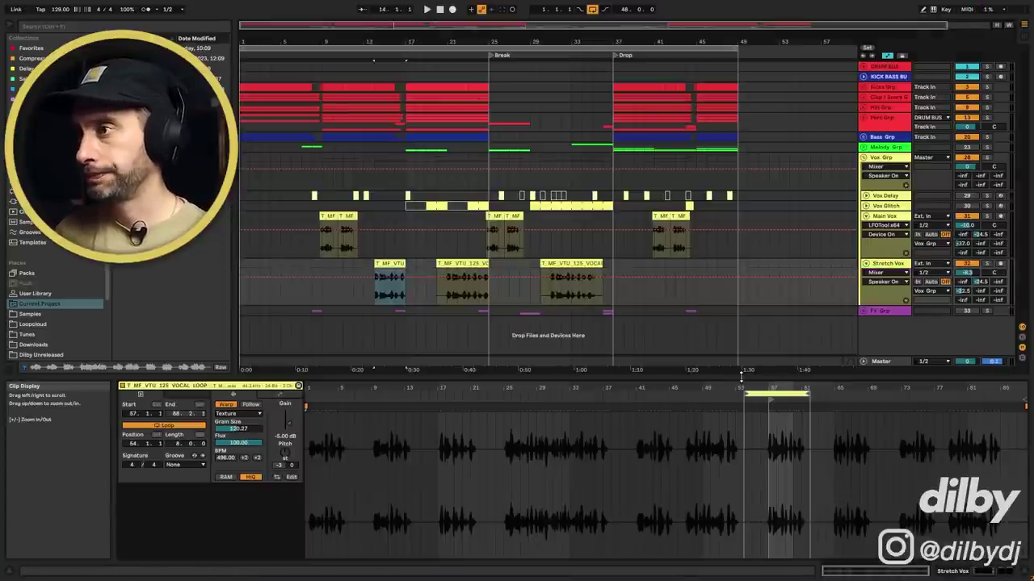
key(Right)
key(space)
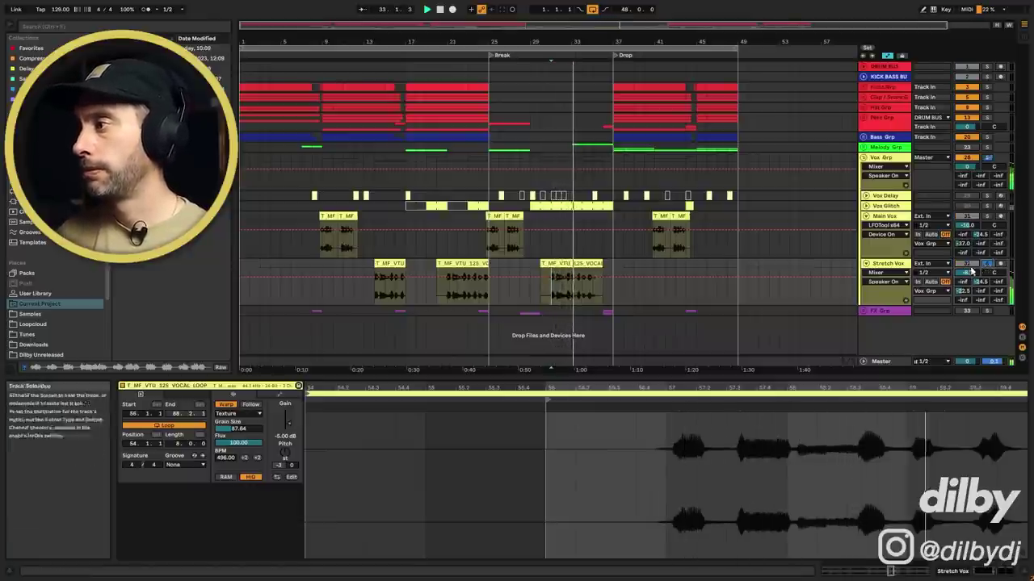
key(minus)
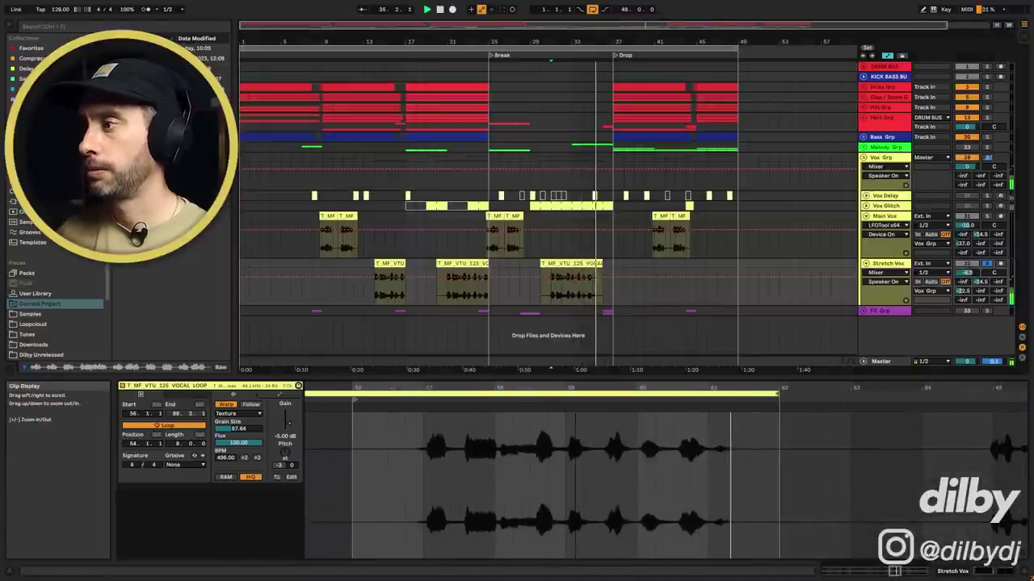
key(space)
click(446, 297)
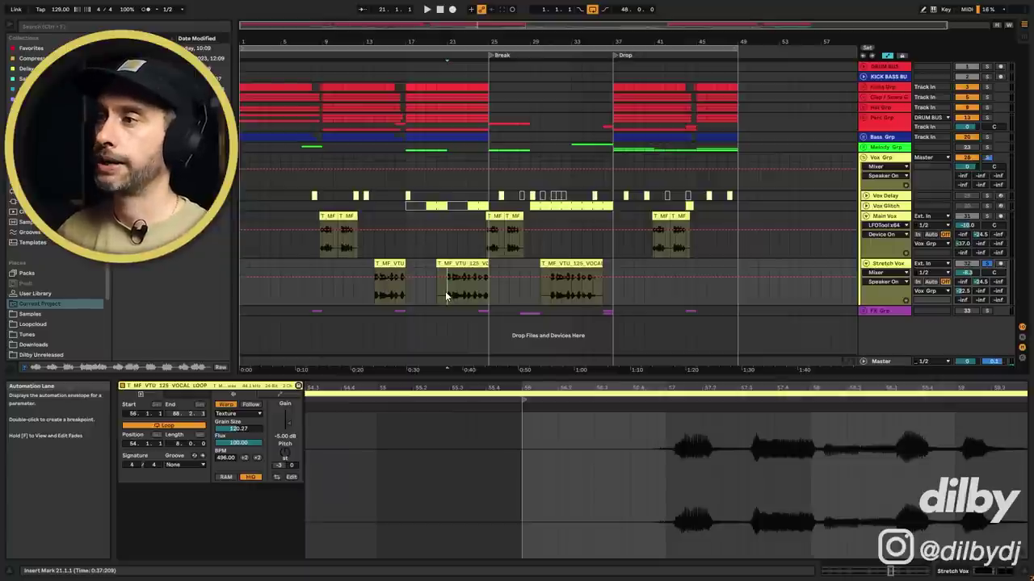
- Adjust the first vocal clip's Texture grain size from 120.27 to 97.84 while listening
click(388, 264)
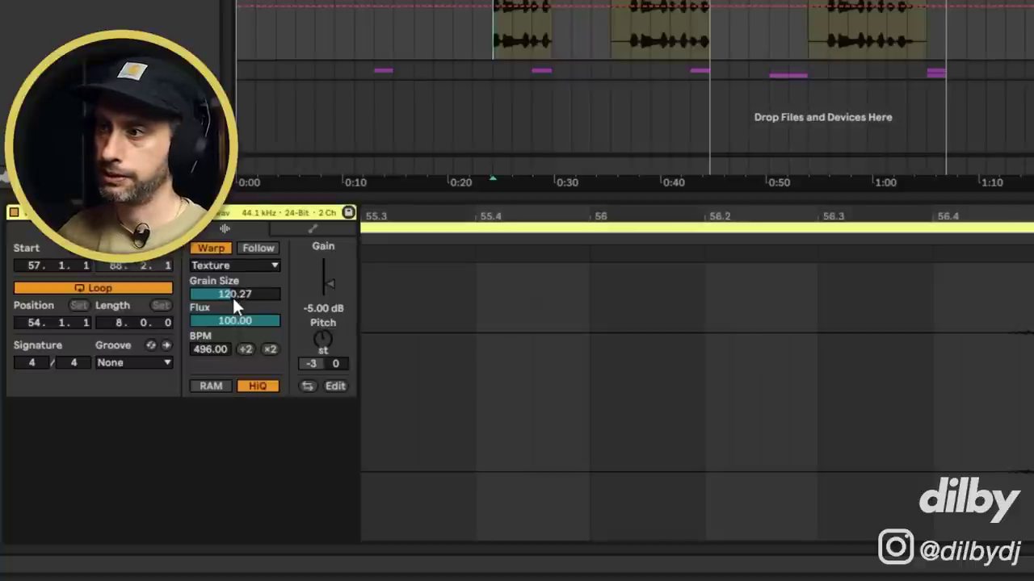
drag(235, 296, 236, 298)
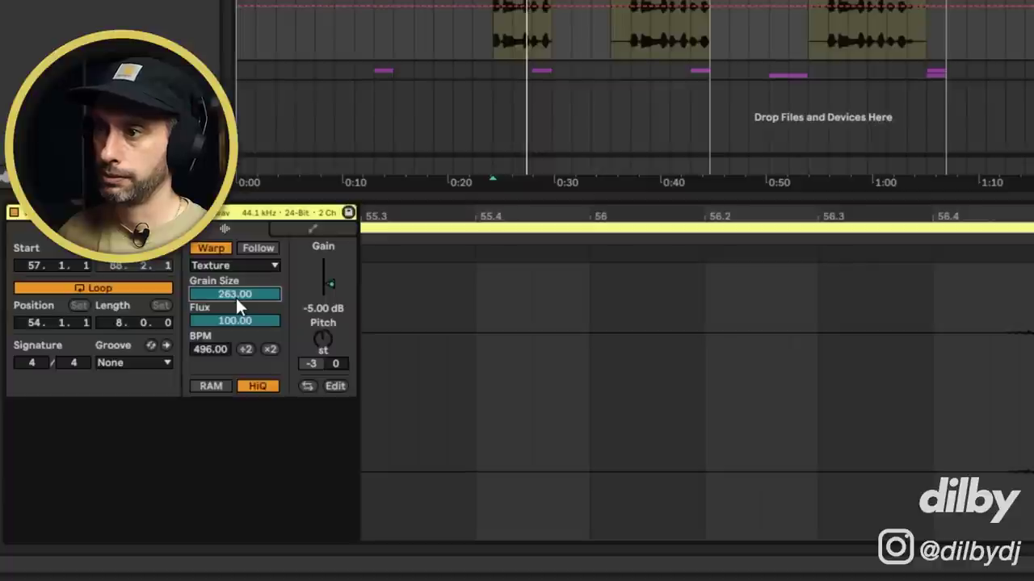
drag(235, 298, 235, 363)
key(space)
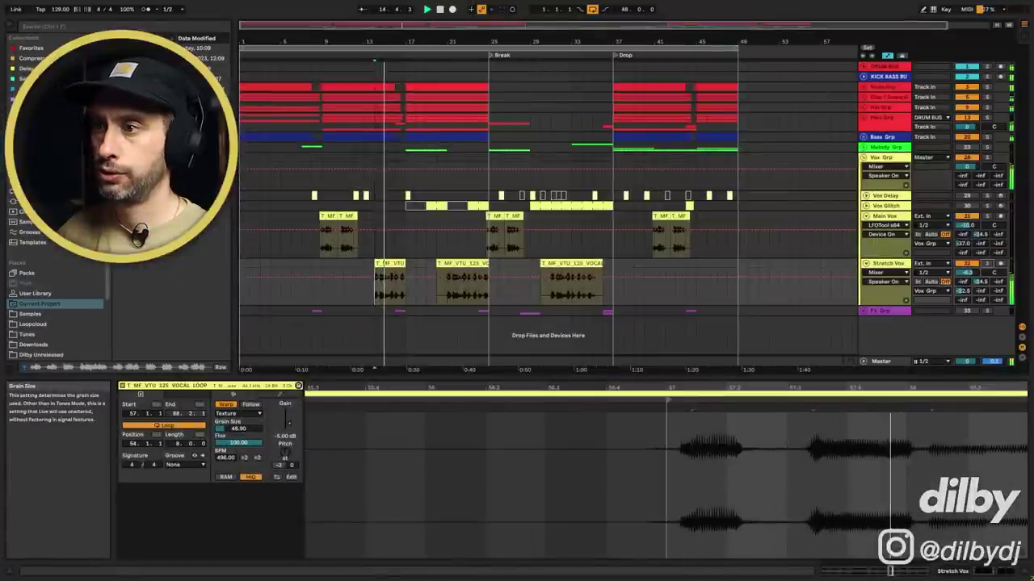
mouse_move(238, 428)
mouse_down()
mouse_move(238, 404)
mouse_move(238, 440)
mouse_up()
key(space)
click(379, 265)
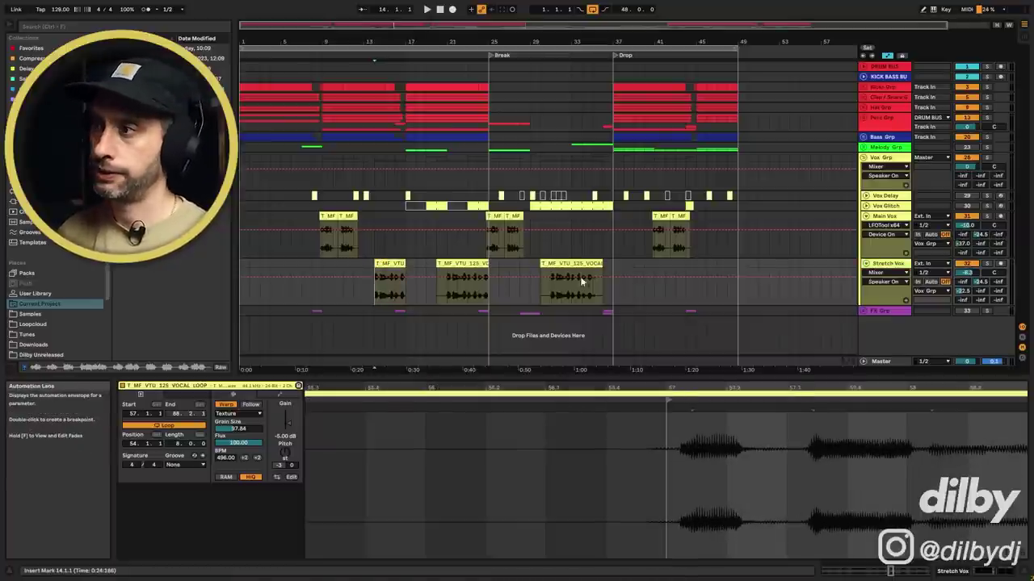
mouse_move(551, 289)
mouse_down()
mouse_move(539, 289)
mouse_move(553, 292)
mouse_up()
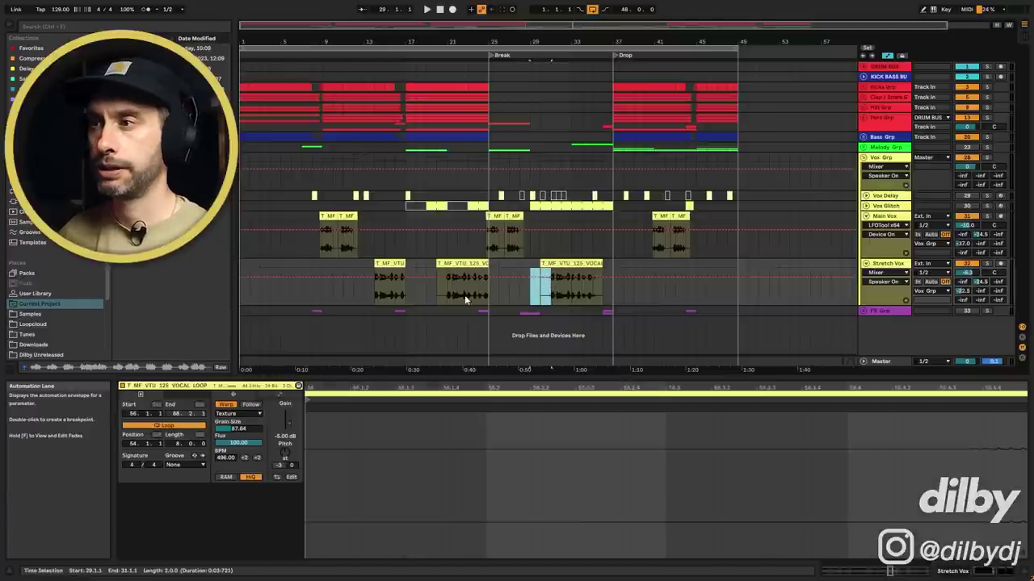
click(379, 264)
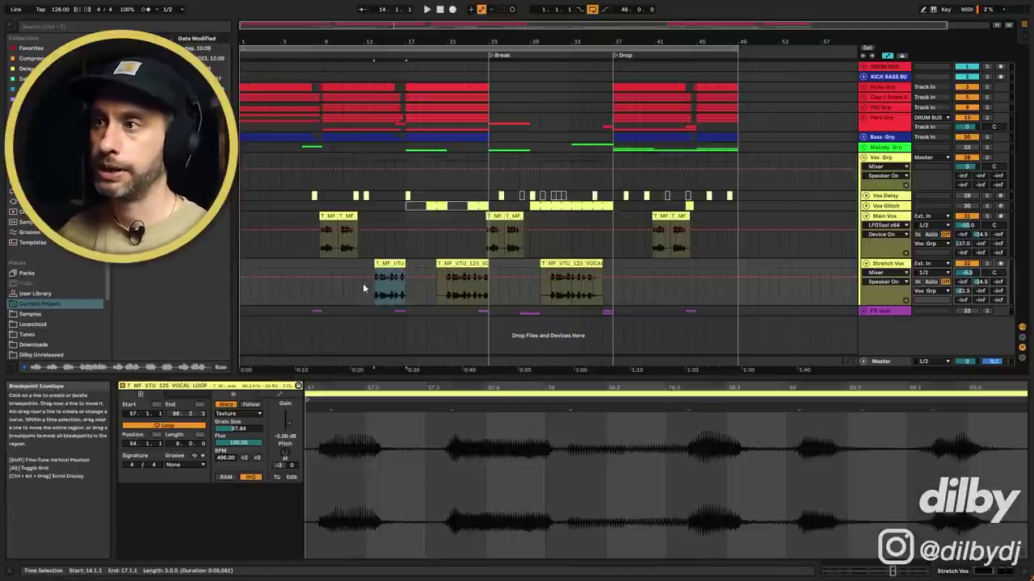
click(362, 287)
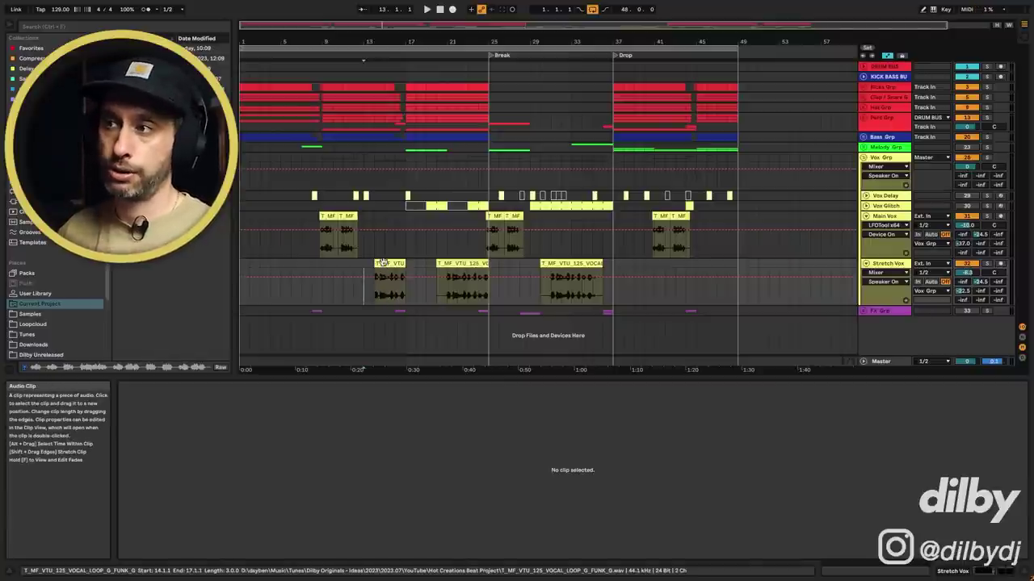
- Set the first Stretch Vox clip's Warp mode to Complex Pro and audition it with playback
click(383, 263)
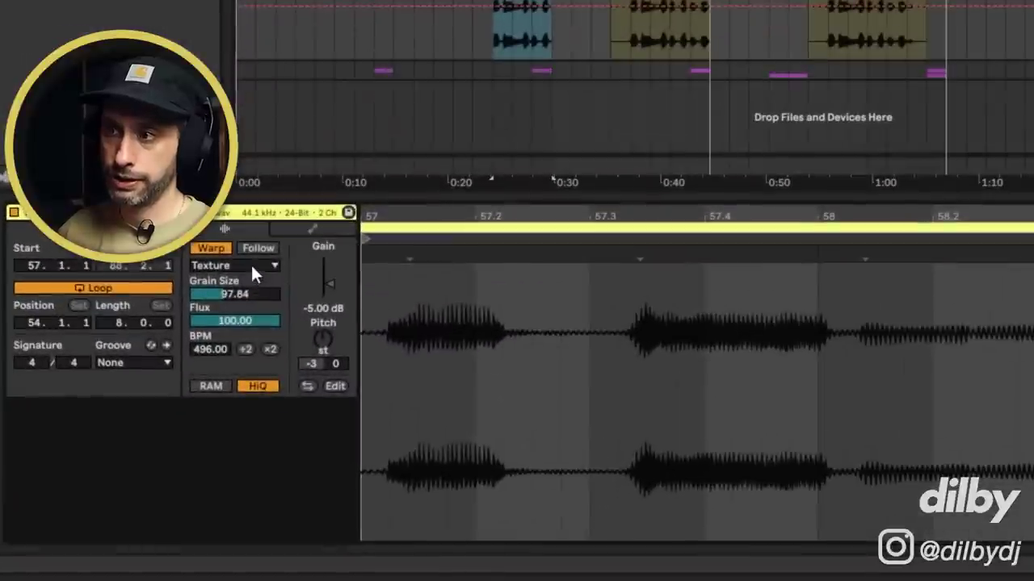
click(247, 413)
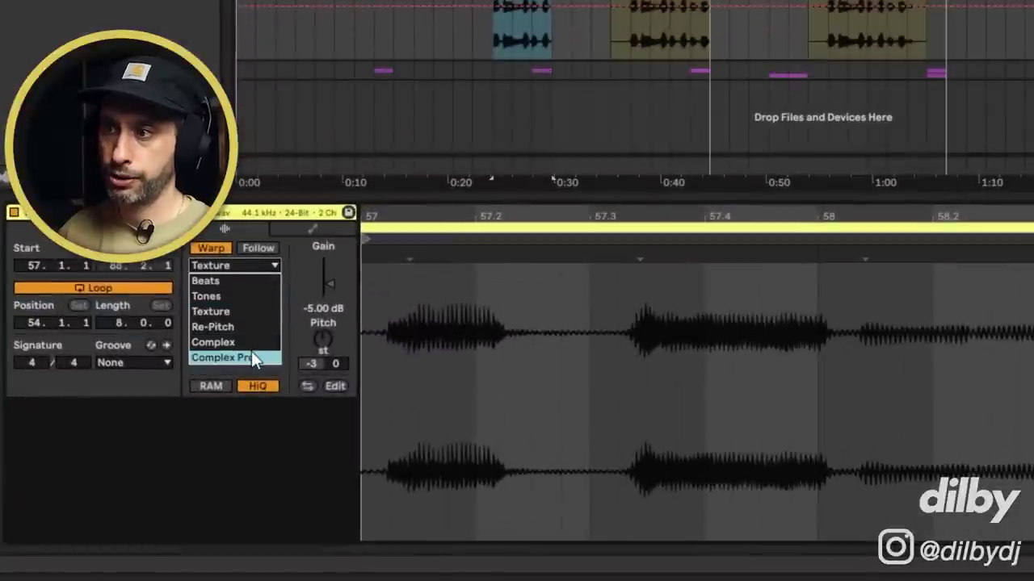
click(251, 355)
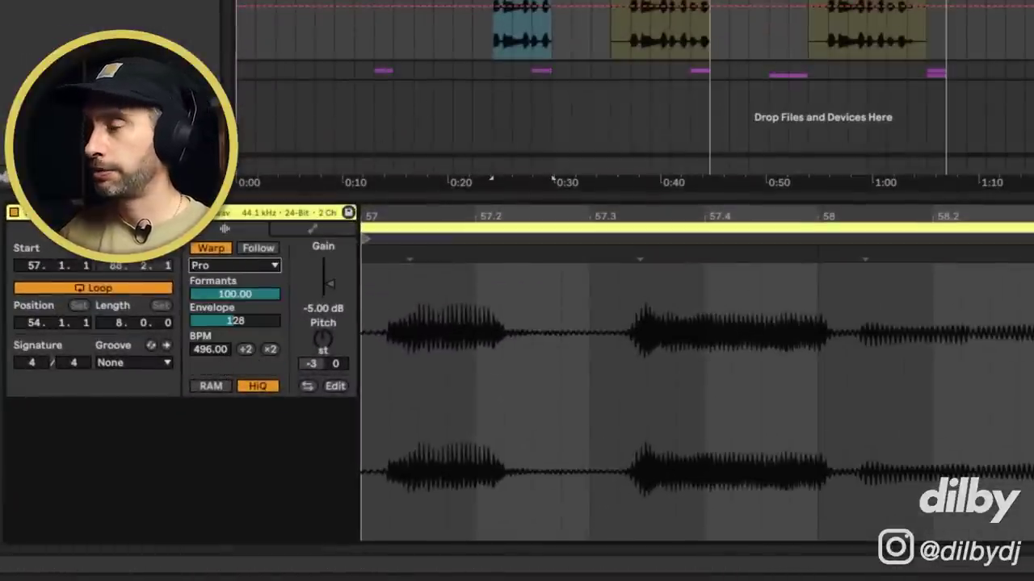
key(space)
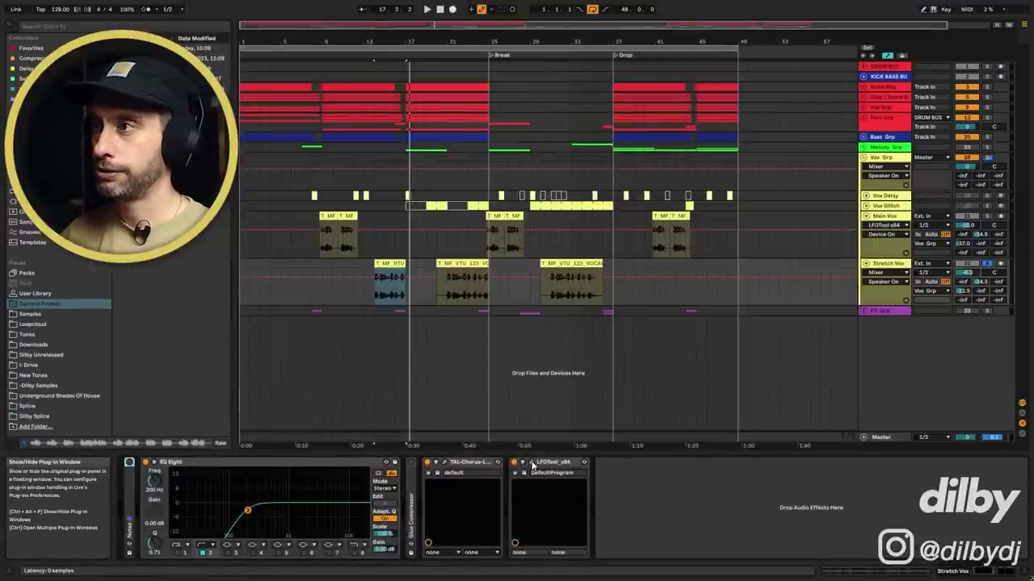
- Open the Stretch Vox LFOTool window, toggle the effect, and play from bar 14
click(531, 463)
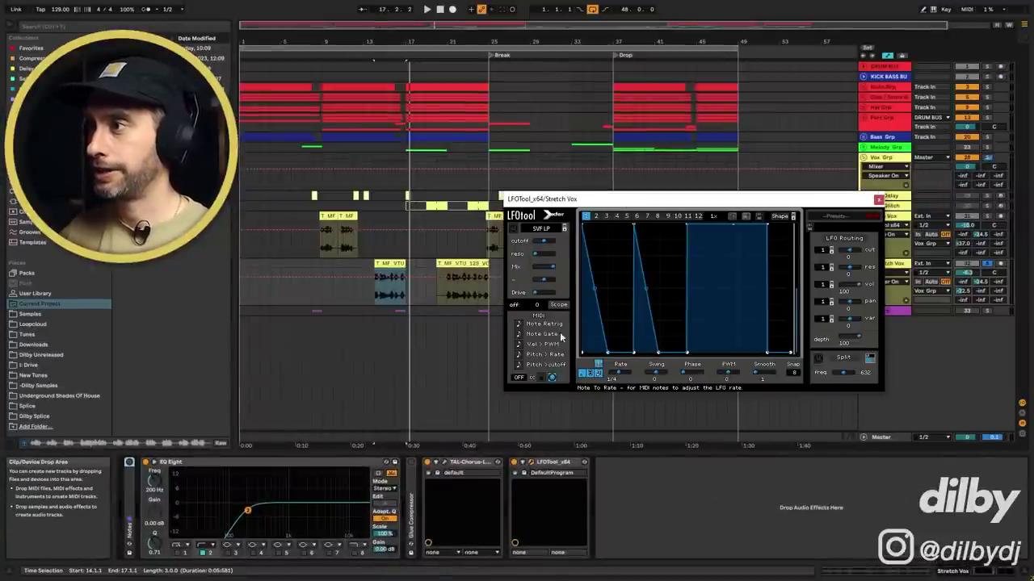
click(514, 463)
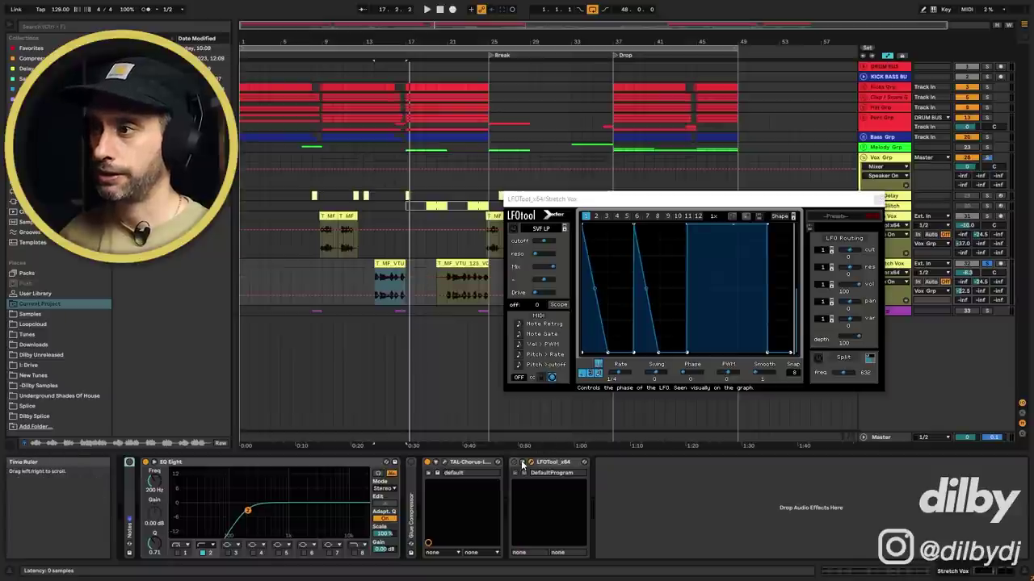
key(space)
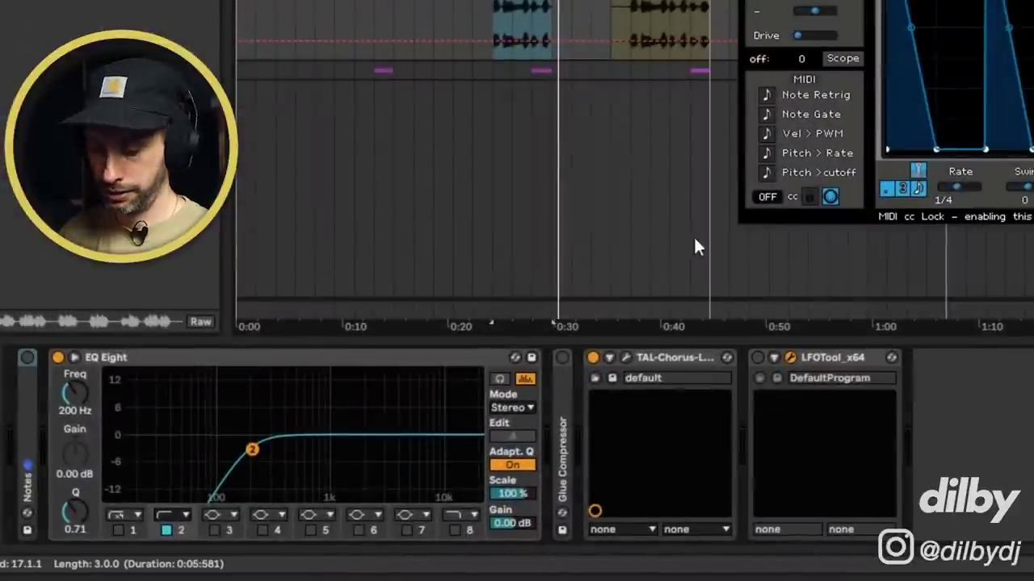
- Switch the clip's warping back to Texture and raise its Grain Size to 124.34
key(shift+Tab)
click(217, 268)
click(231, 311)
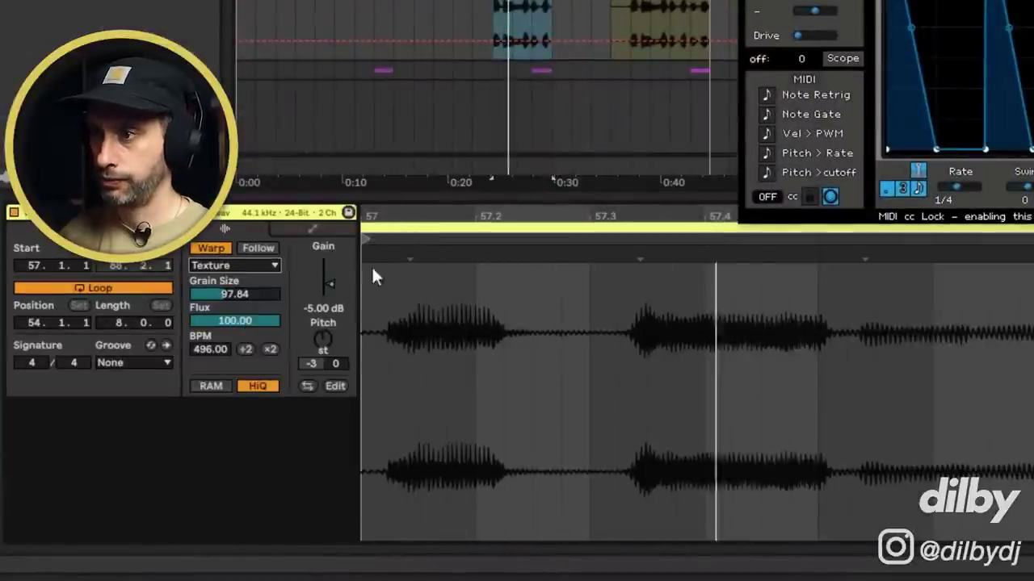
mouse_move(243, 294)
mouse_down()
mouse_move(242, 258)
mouse_move(242, 282)
mouse_up()
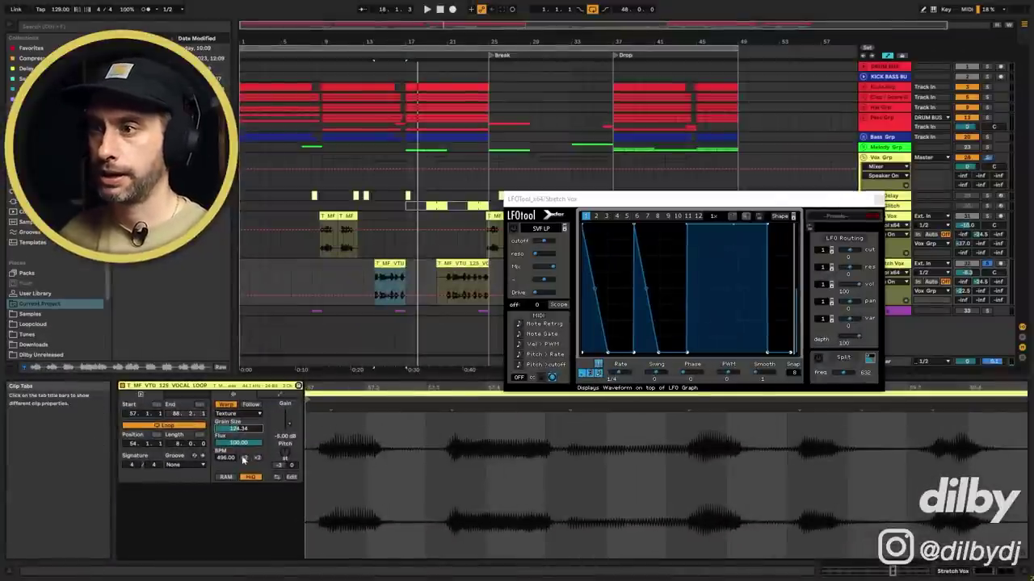
key(shift+Tab)
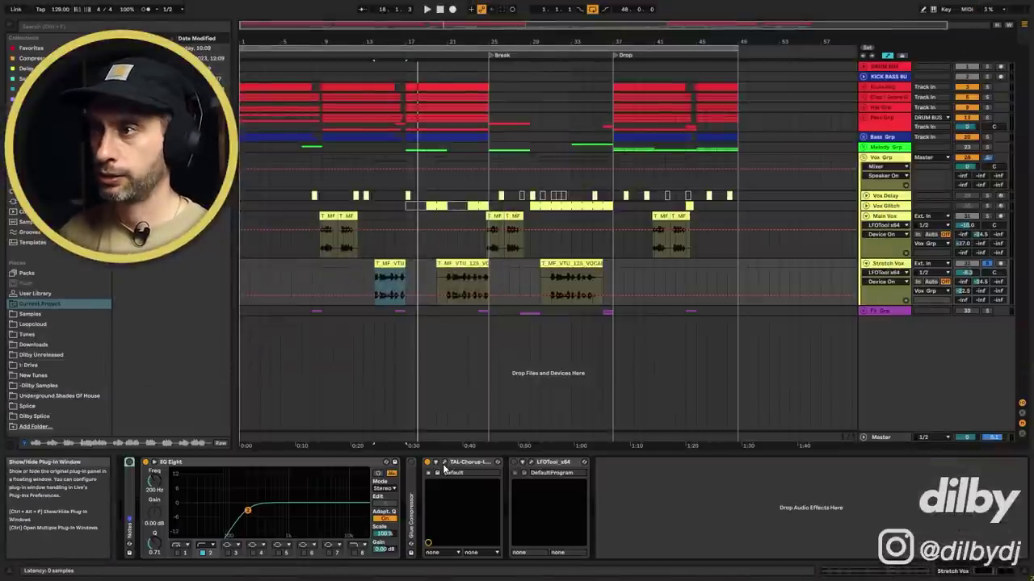
click(444, 463)
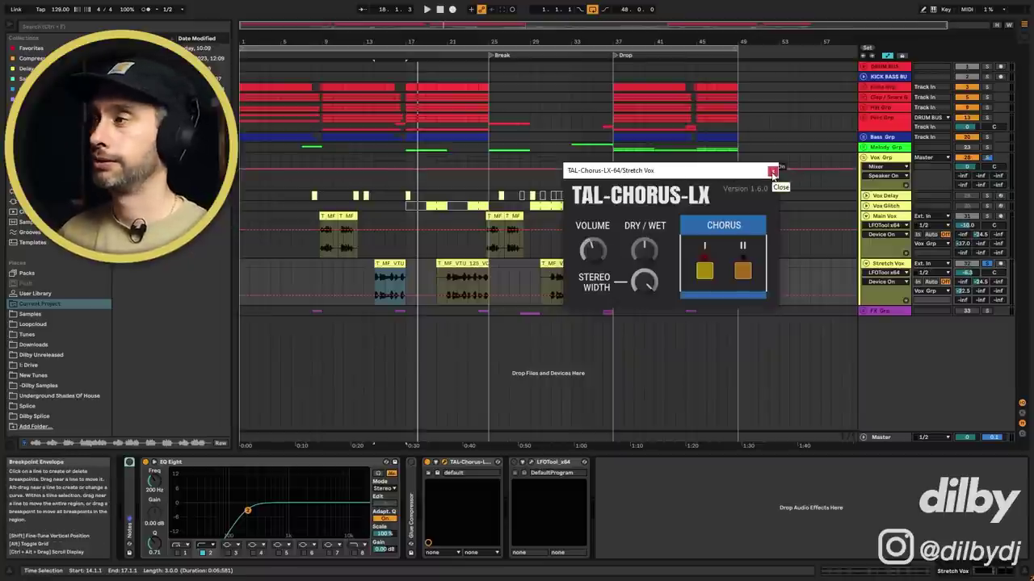
click(772, 172)
key(space)
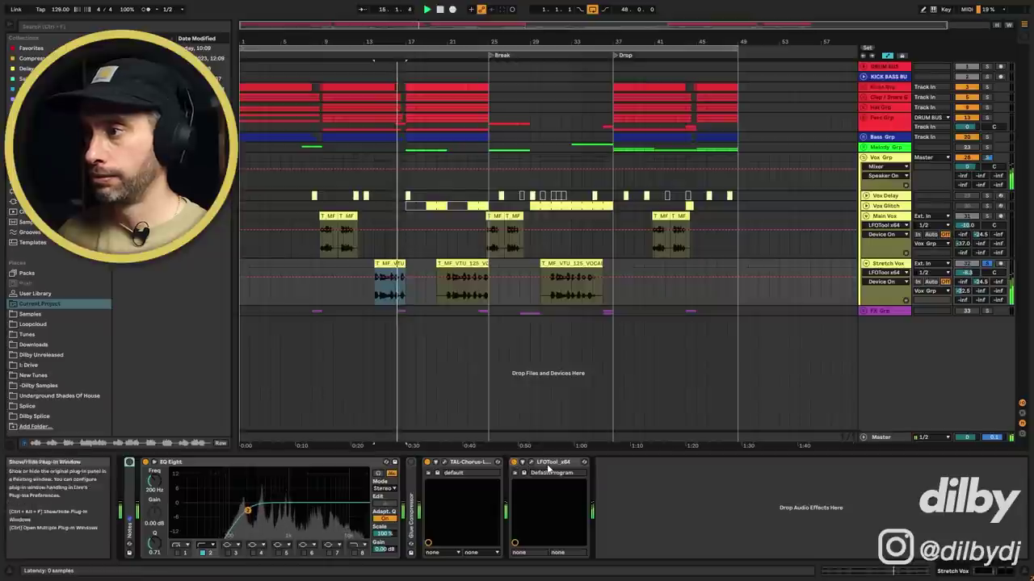
- Fold Stretch Vox, show the Vox Delay sampler's Hi Cut automation lane, and set the start at bar 13
click(872, 267)
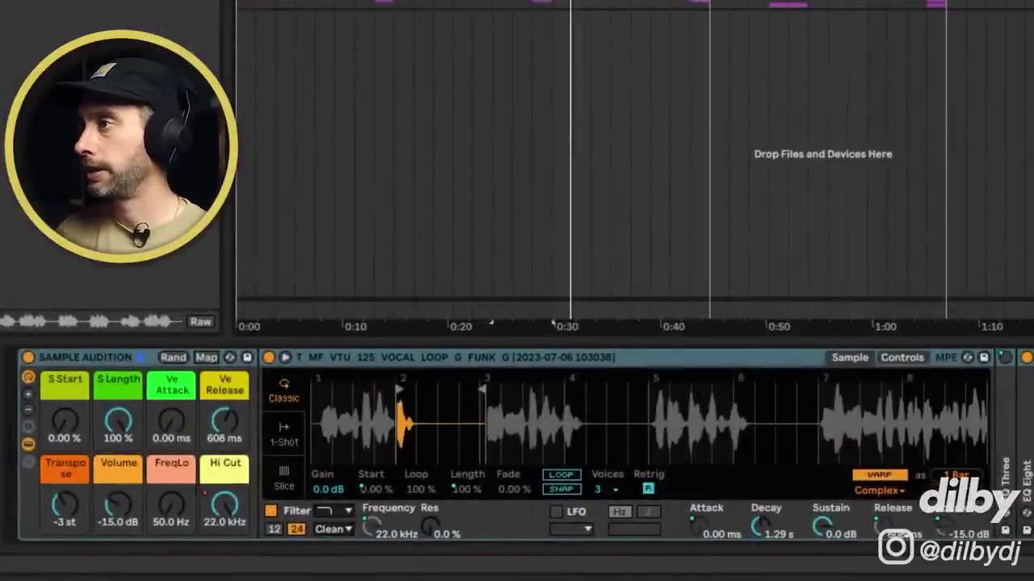
click(453, 324)
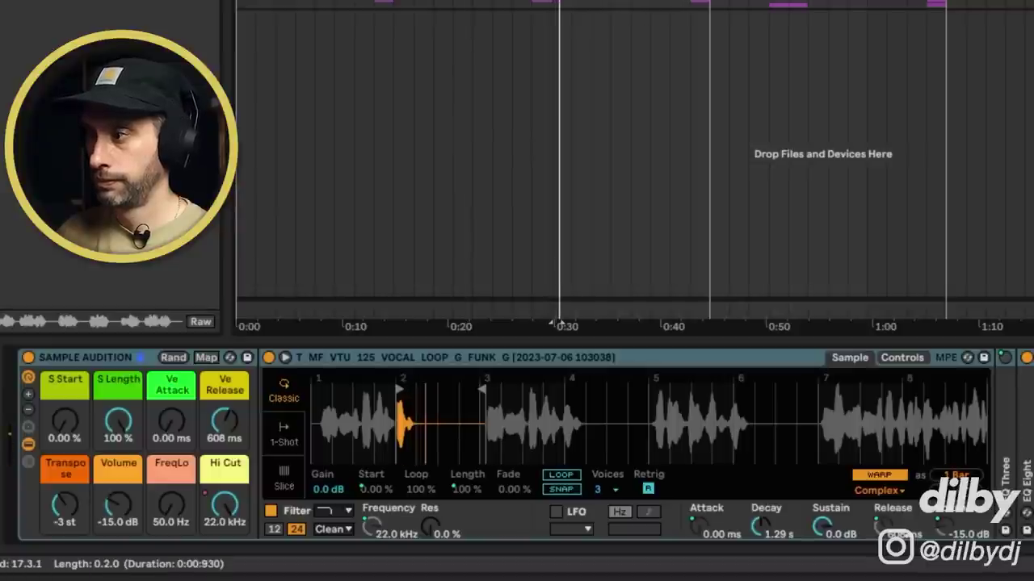
click(225, 516)
right_click(227, 517)
click(267, 192)
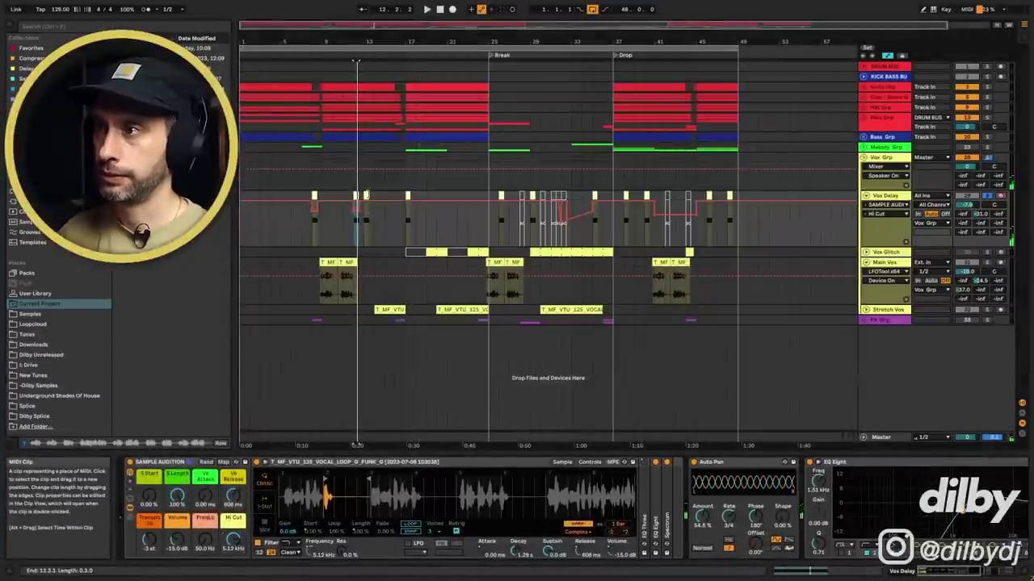
click(366, 194)
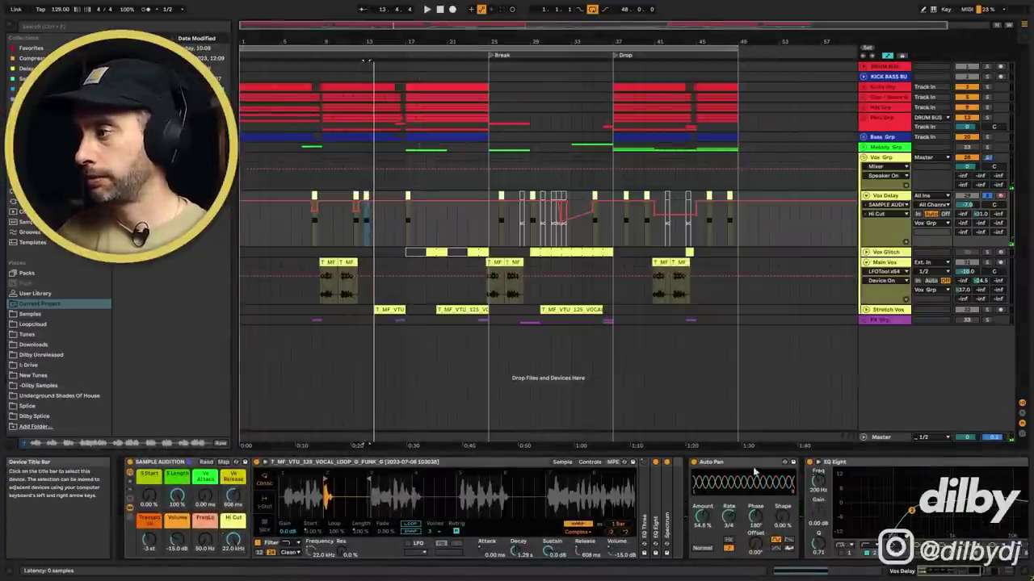
- Scroll the Vox Delay chain to the Delay device and show its Dry/Wet automation envelope
click(969, 572)
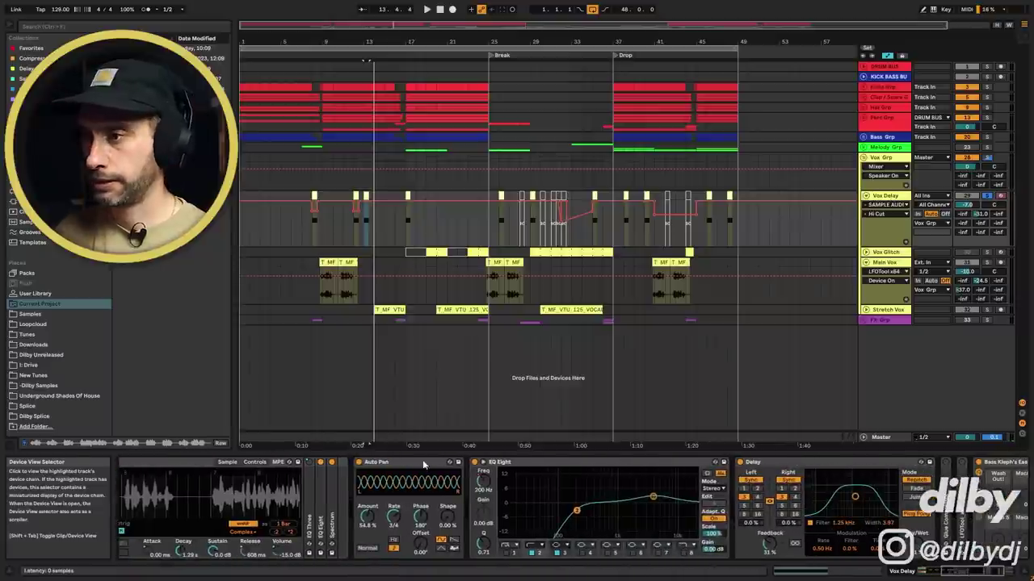
click(314, 194)
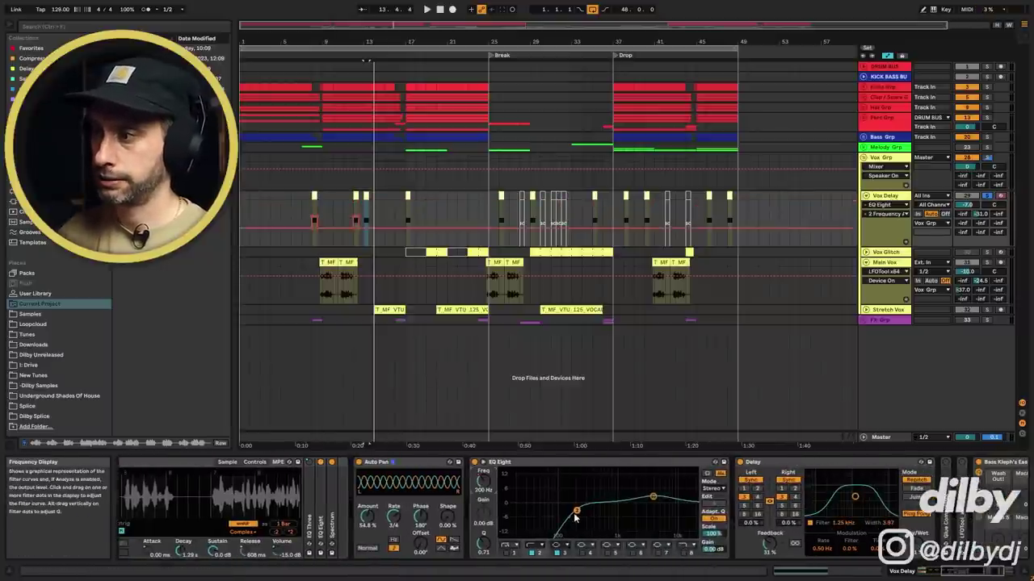
scroll(823, 549, right, 3)
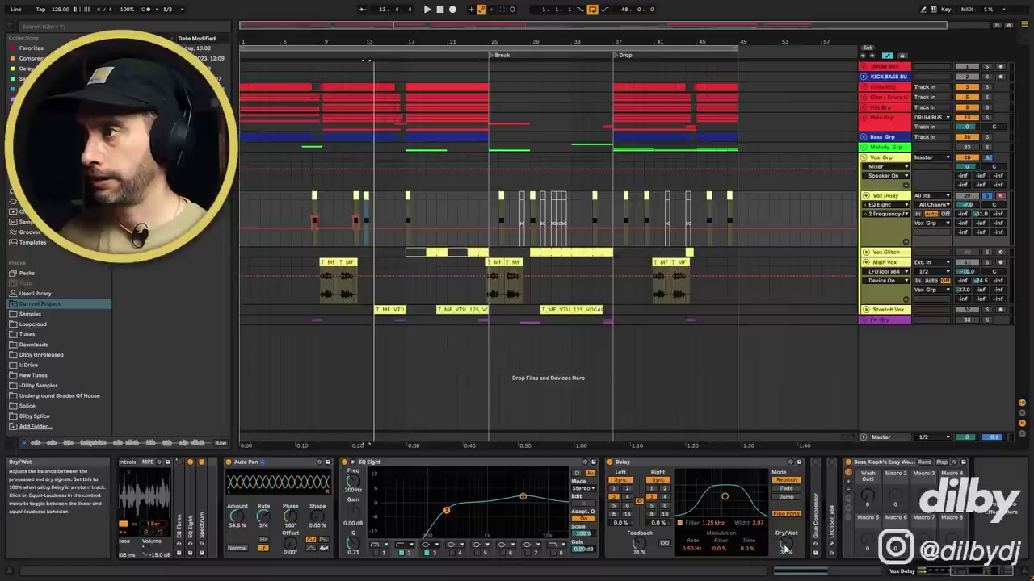
click(784, 543)
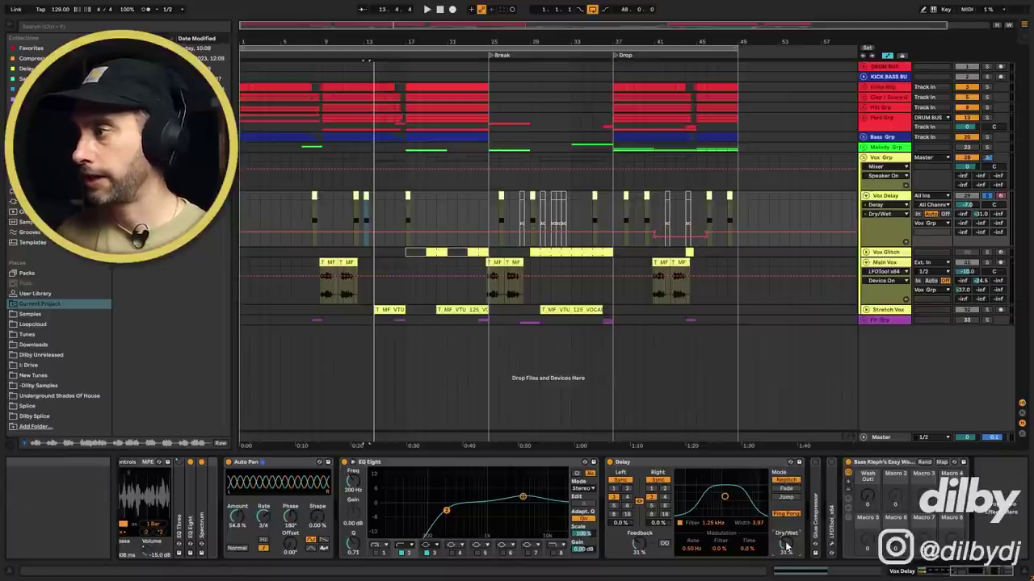
right_click(785, 546)
key(Escape)
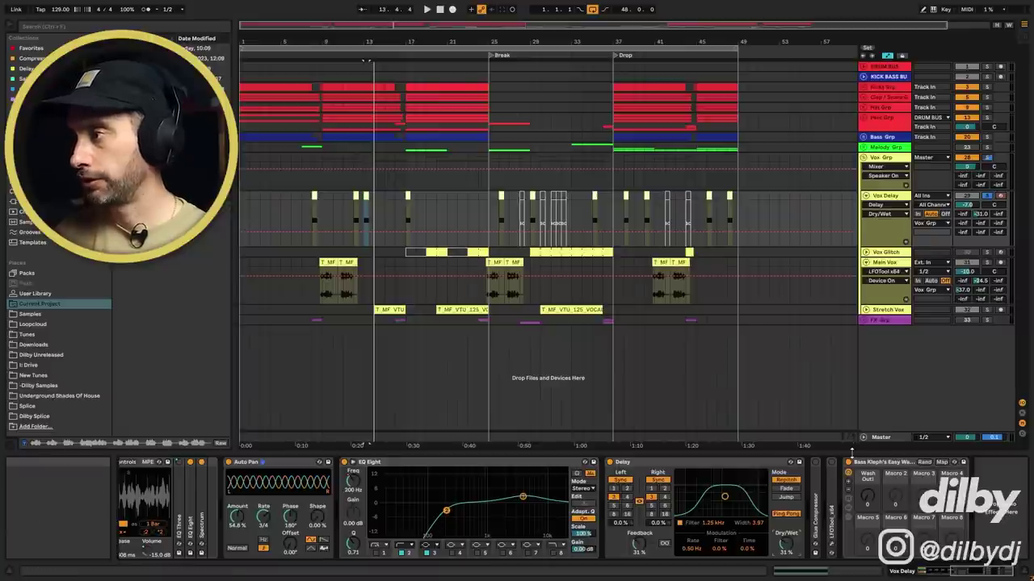
- Select the Vox Delay clip at bar 17 and play the arrangement from there
click(864, 465)
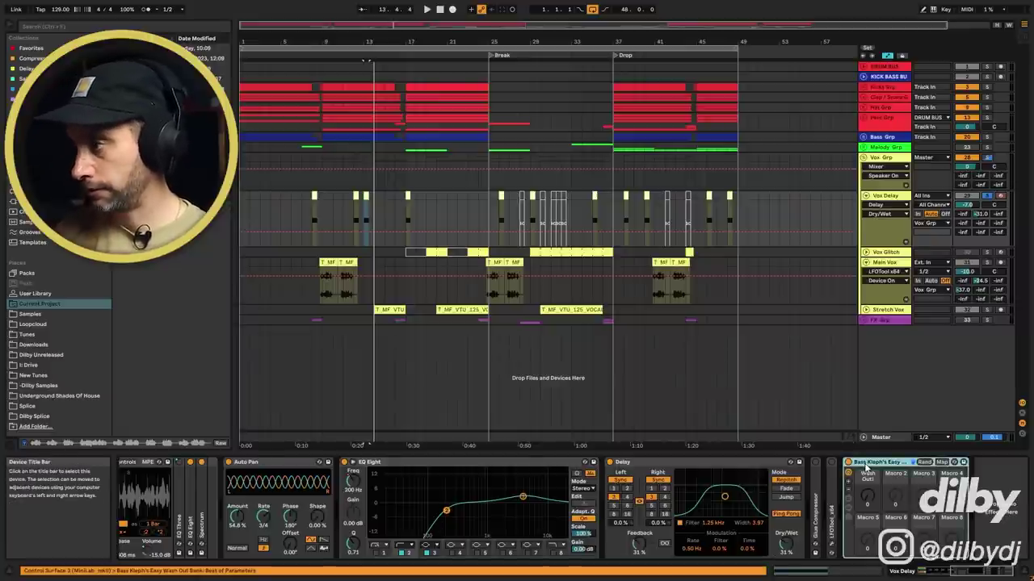
click(886, 309)
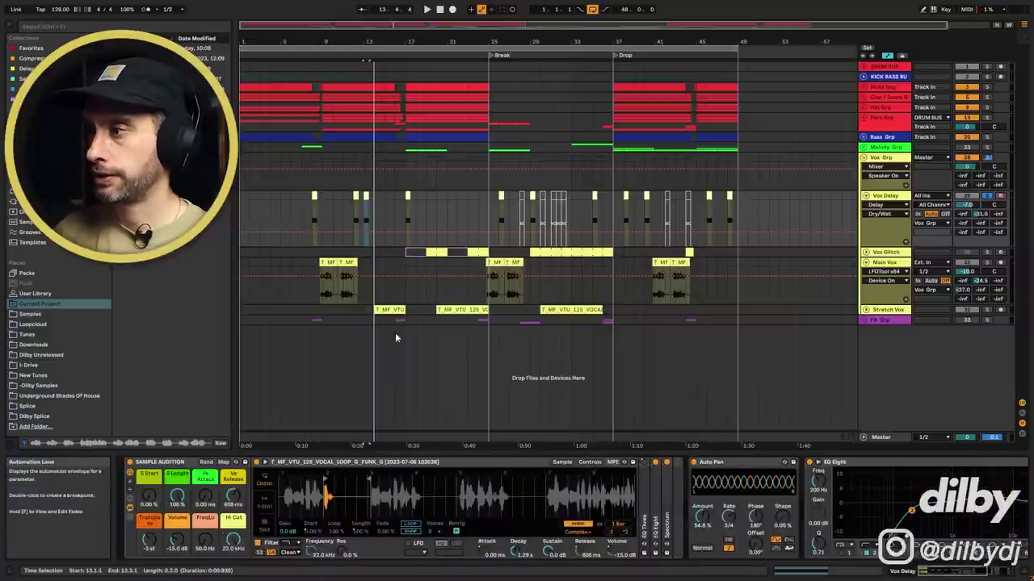
click(407, 196)
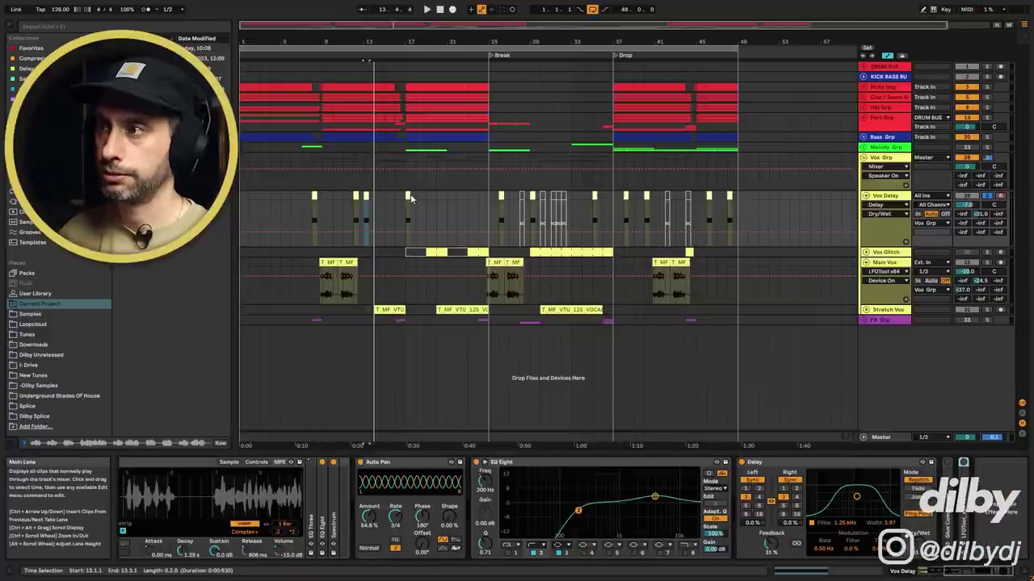
key(space)
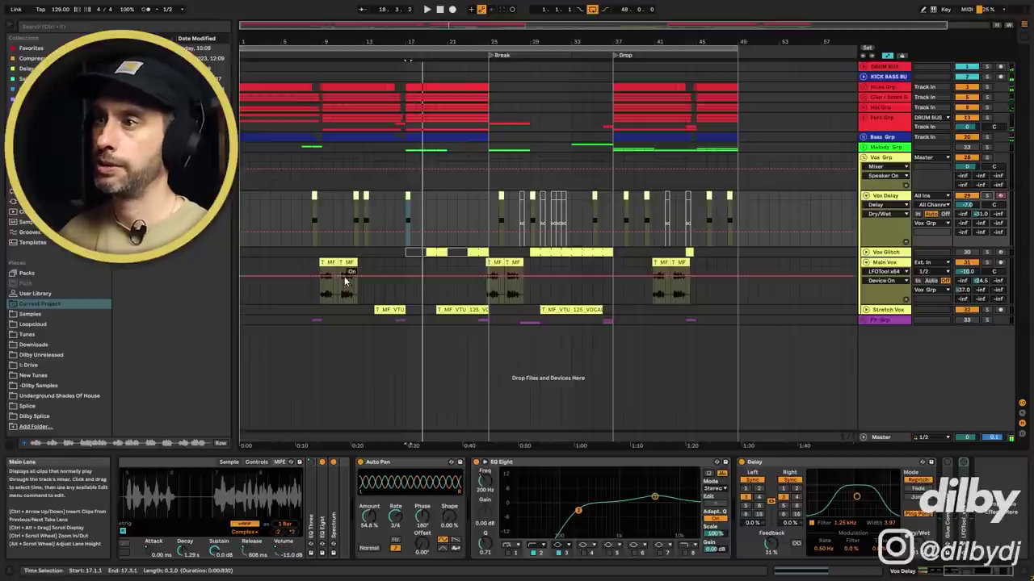
- Collapse the Main Vox track header, bringing the Vox Glitch chain into view
click(322, 290)
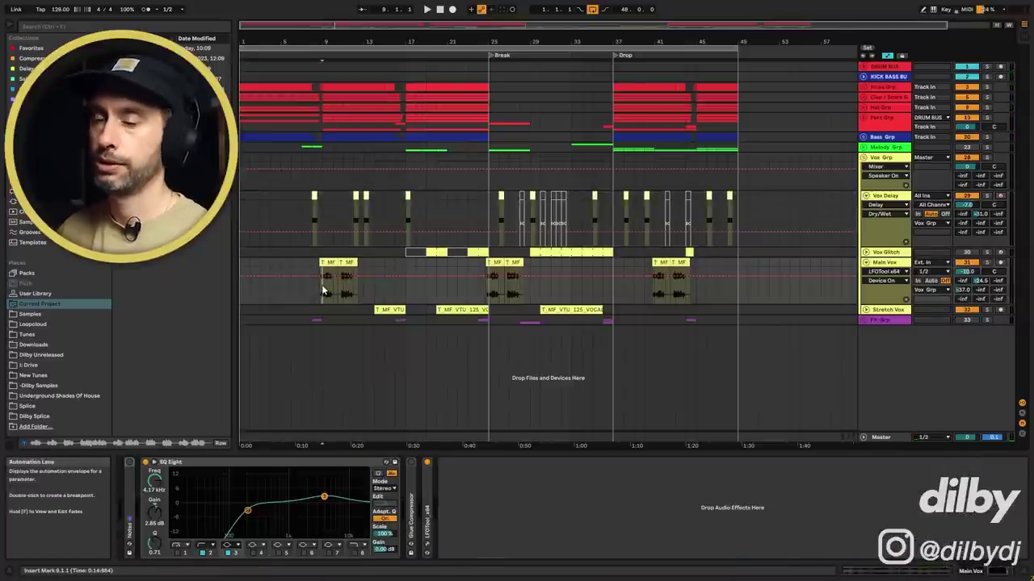
click(408, 196)
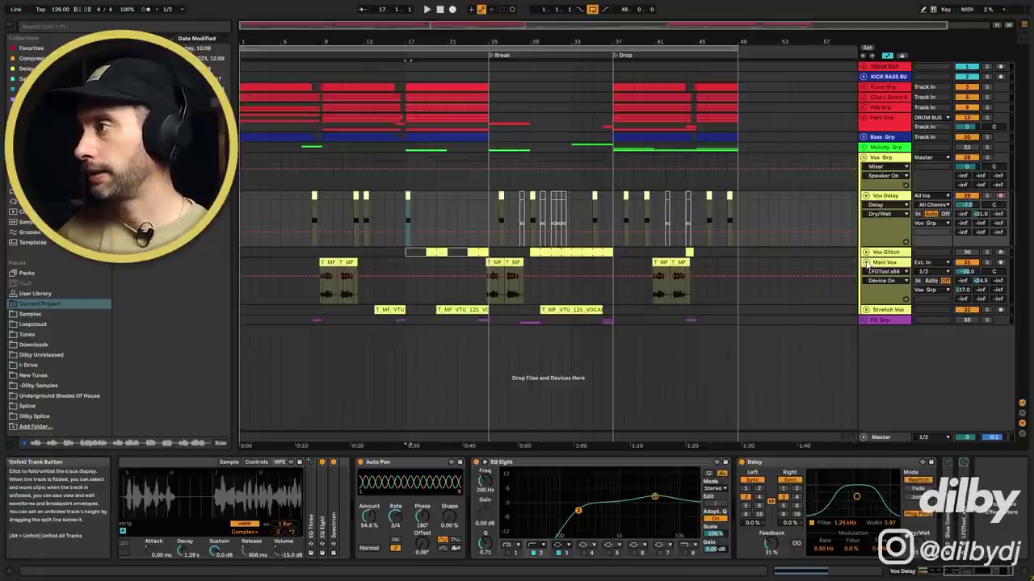
click(866, 263)
- Unfold Vox Glitch, zoom to its clips, bypass its Delay and raise the Hi Cut to 22.0 kHz
click(537, 272)
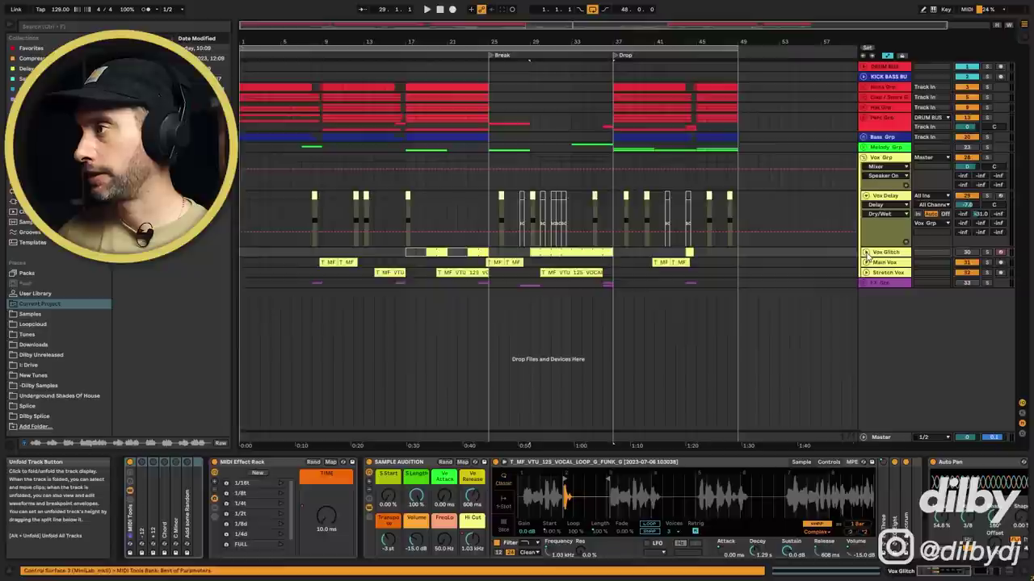
click(866, 253)
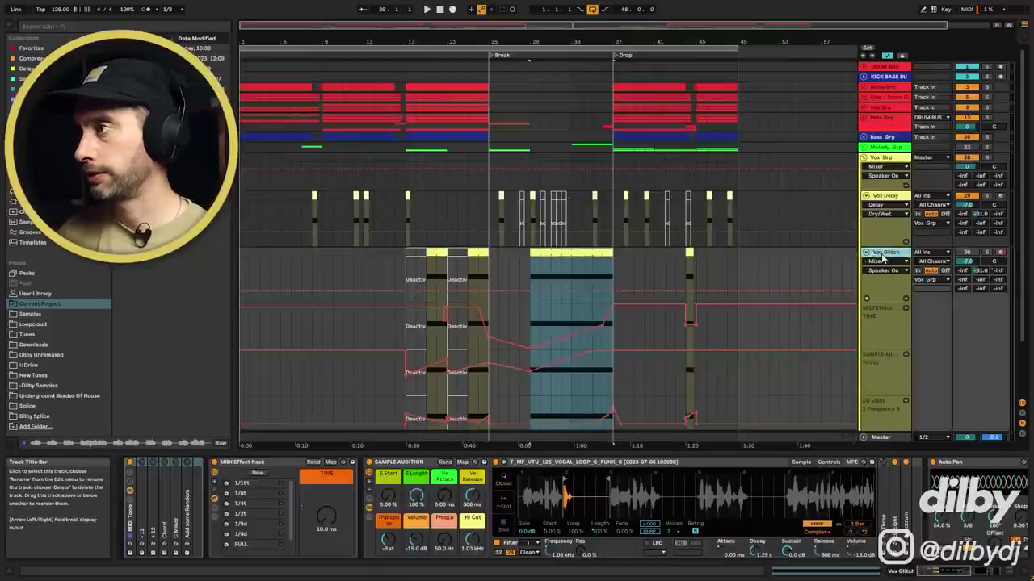
key(plus)
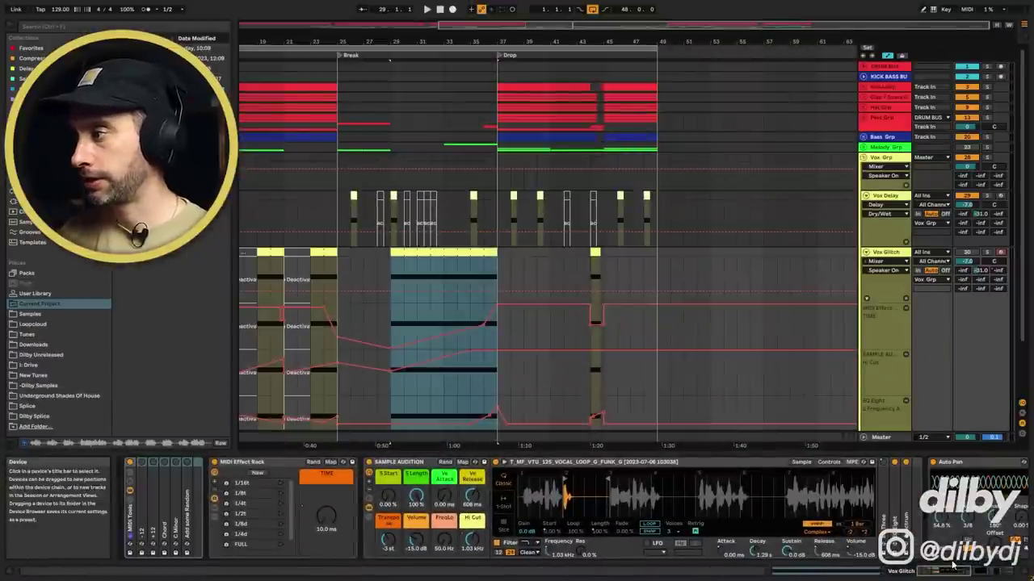
scroll(849, 501, right, 5)
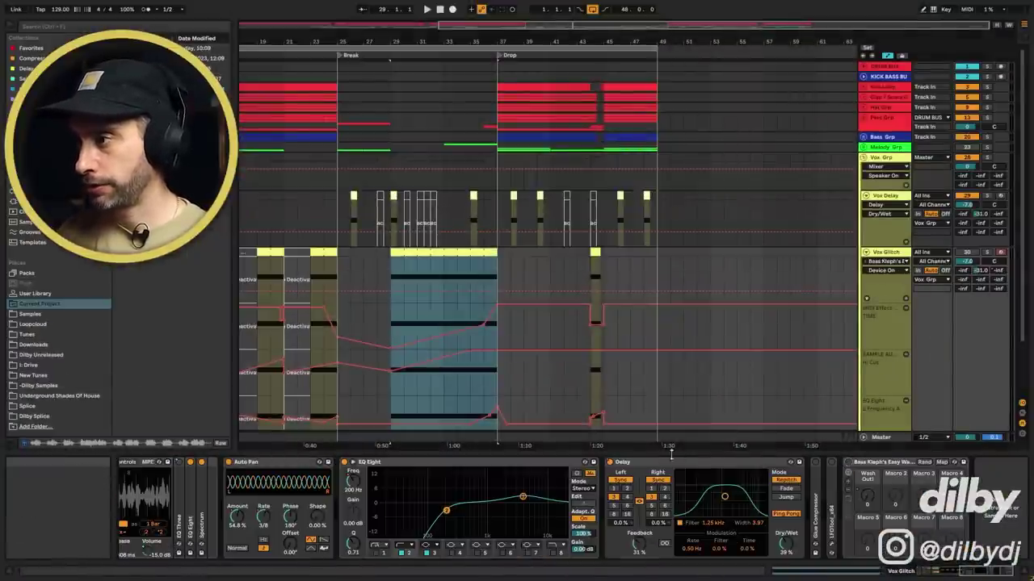
click(611, 462)
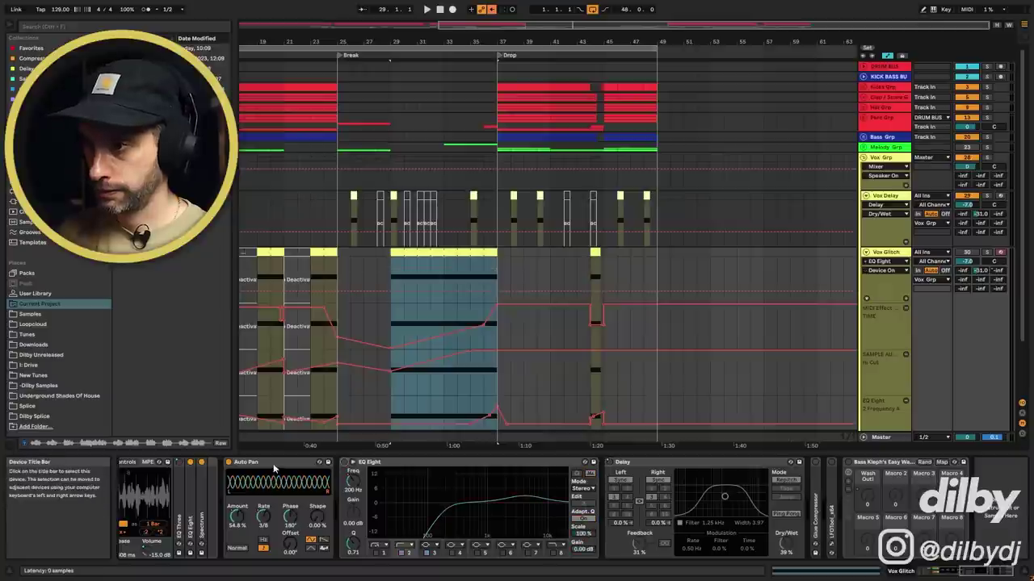
scroll(950, 572, left, 5)
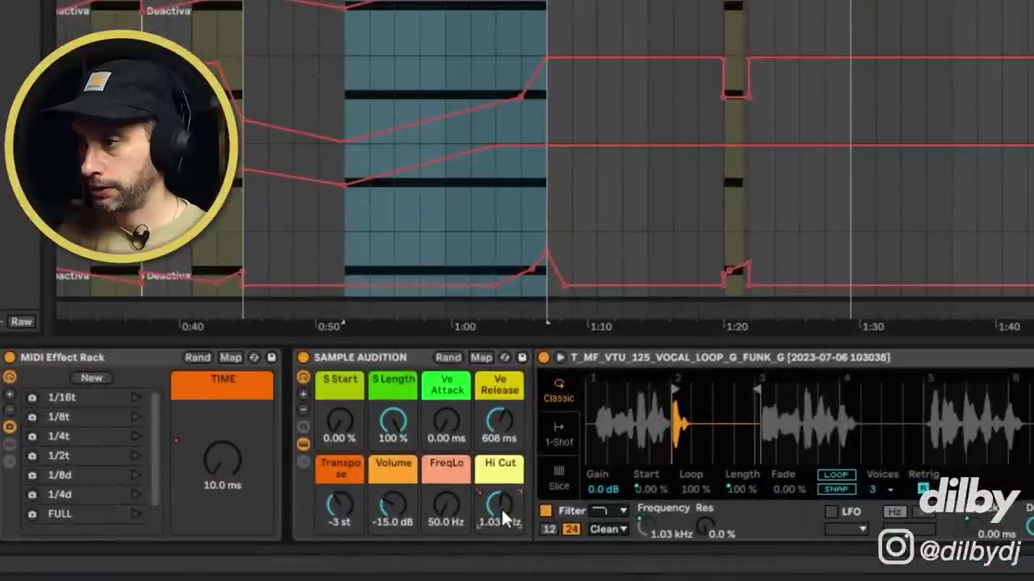
drag(472, 539, 499, 476)
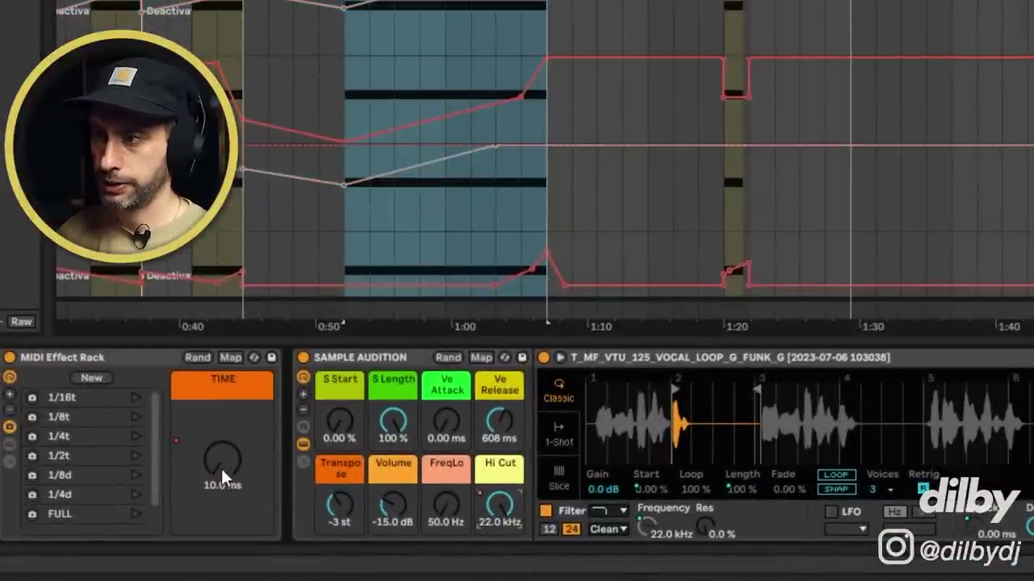
- Expand the MIDI Effect Rack, add a TIME automation breakpoint near 0:50, and play the section
click(10, 445)
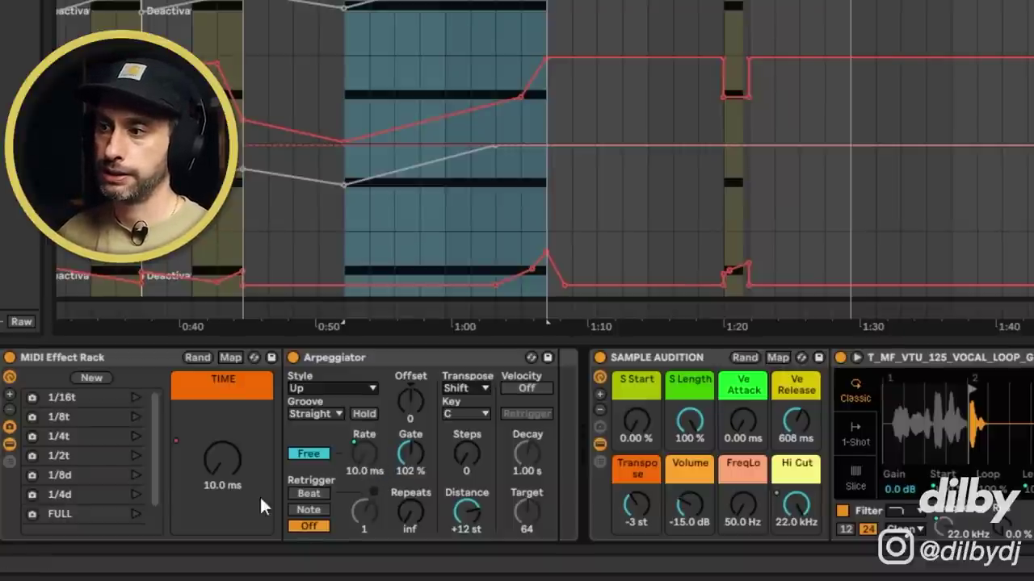
drag(344, 50, 342, 81)
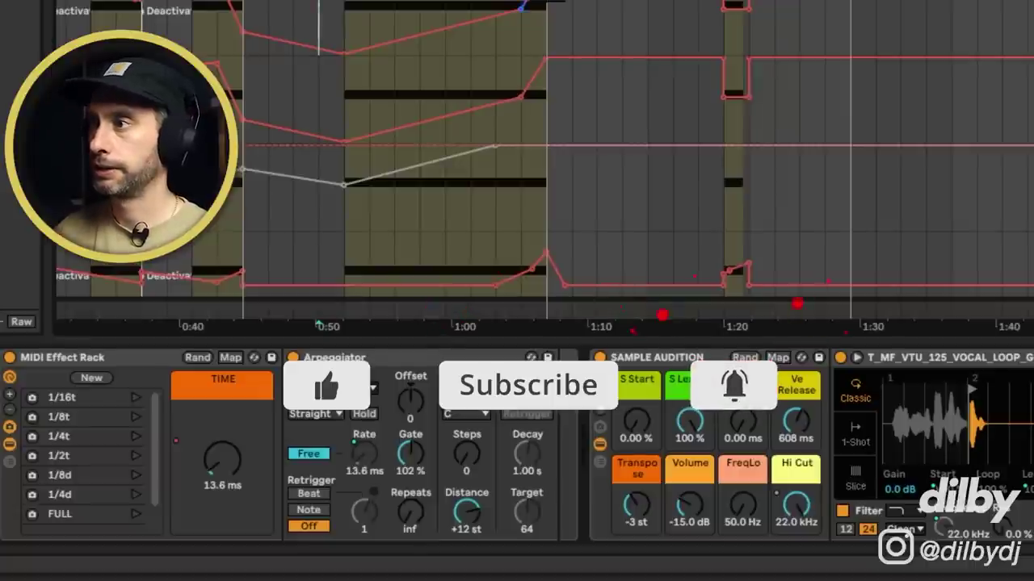
click(444, 218)
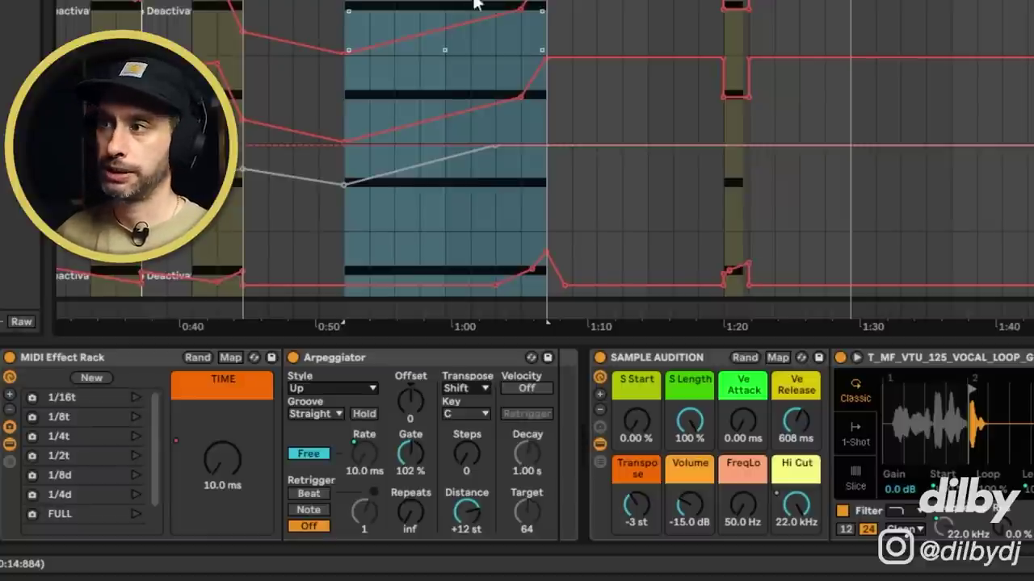
key(space)
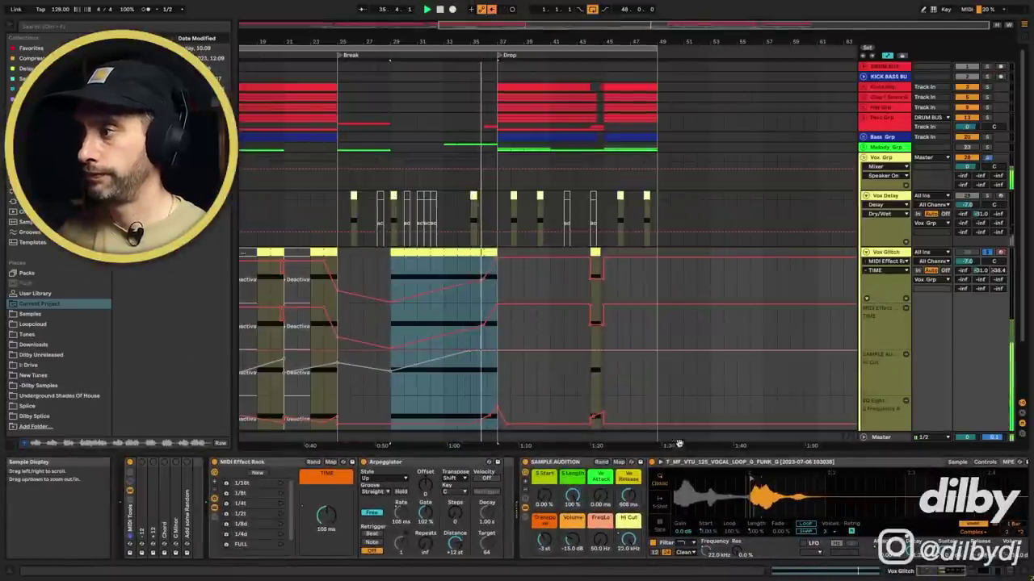
- Turn Vox Glitch's Auto Pan back on, with amount around 49% and rate 3/4
mouse_move(672, 361)
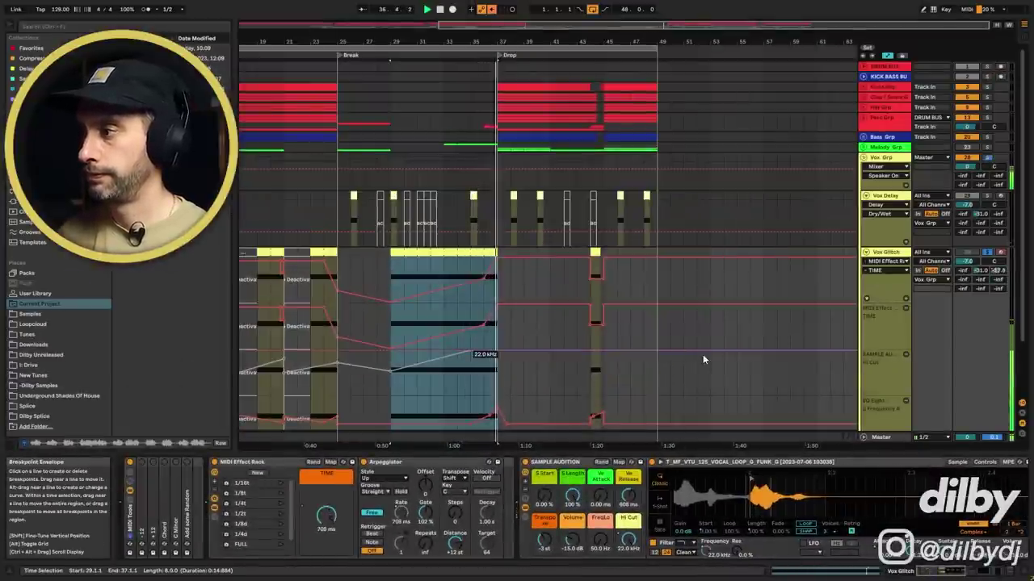
scroll(694, 403, down, 3)
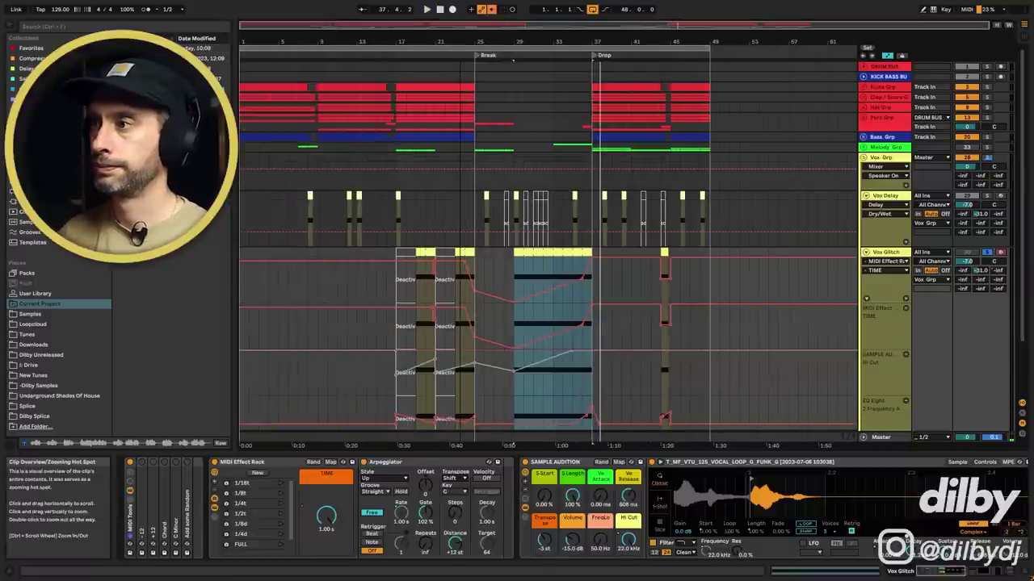
scroll(680, 487, down, 5)
click(644, 463)
- From near bar 31, show Vox Glitch's Auto Pan Amount and EQ Eight band 2 frequency envelopes, play them, then bring Delay into view
click(529, 289)
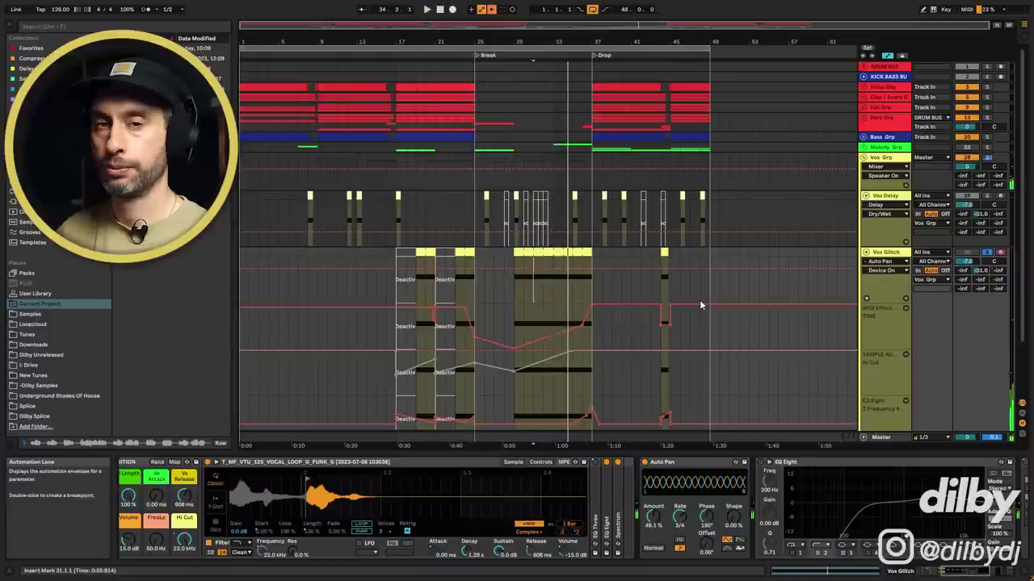
click(655, 521)
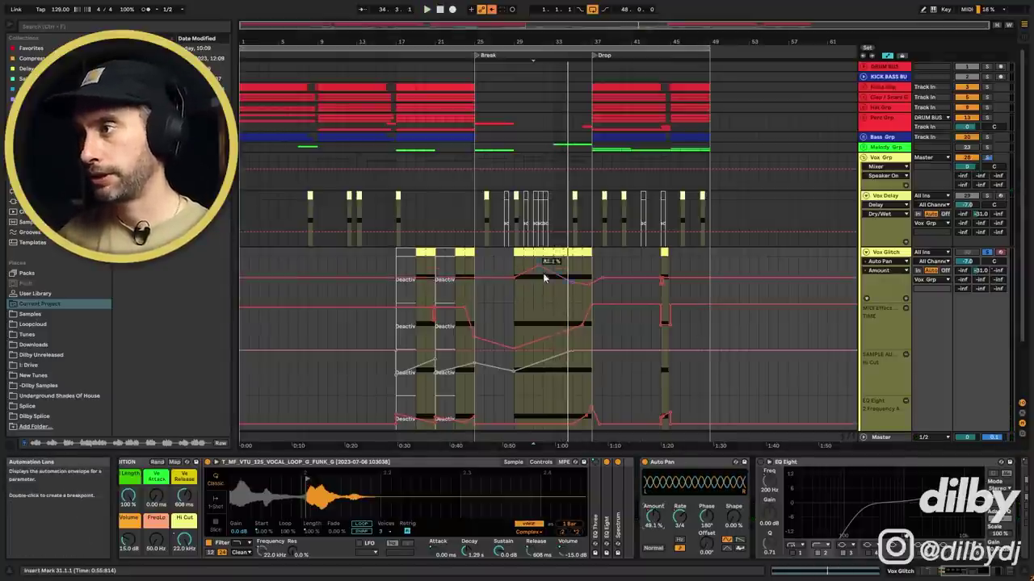
click(772, 462)
click(772, 490)
click(577, 270)
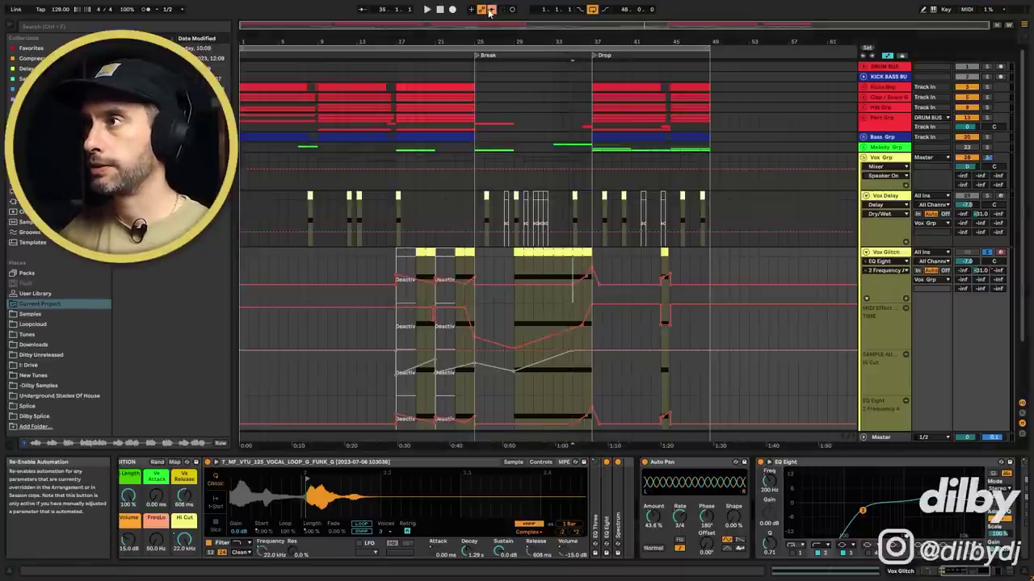
key(space)
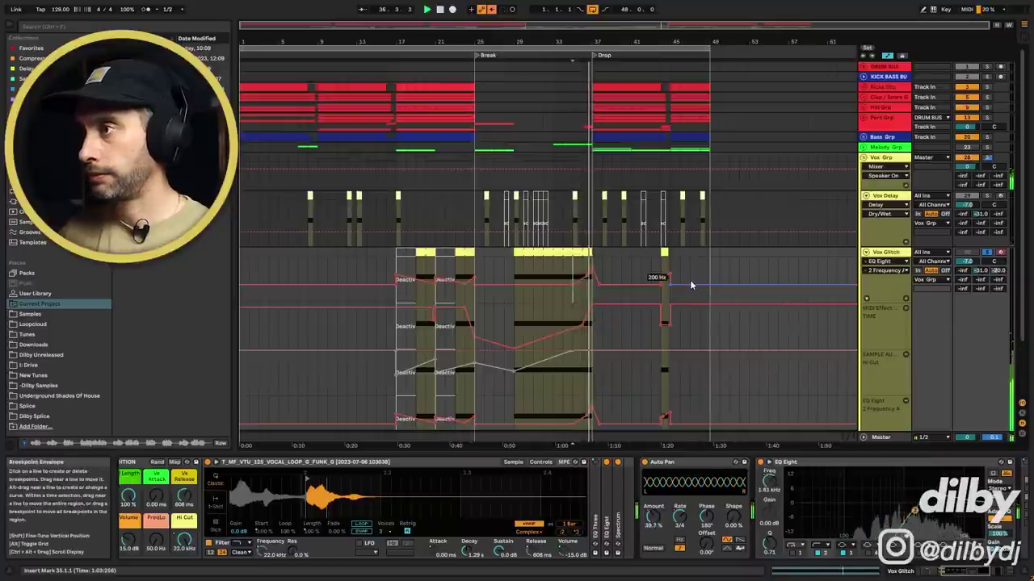
key(Right)
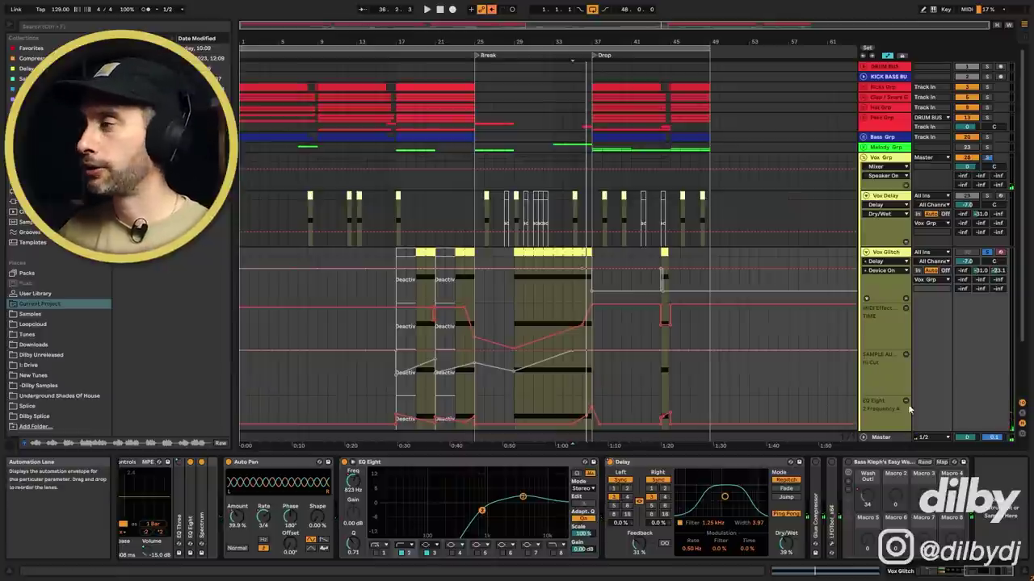
- Display the Wash Out! macro envelope from the Bass Kleph rack on the automation lane
click(853, 464)
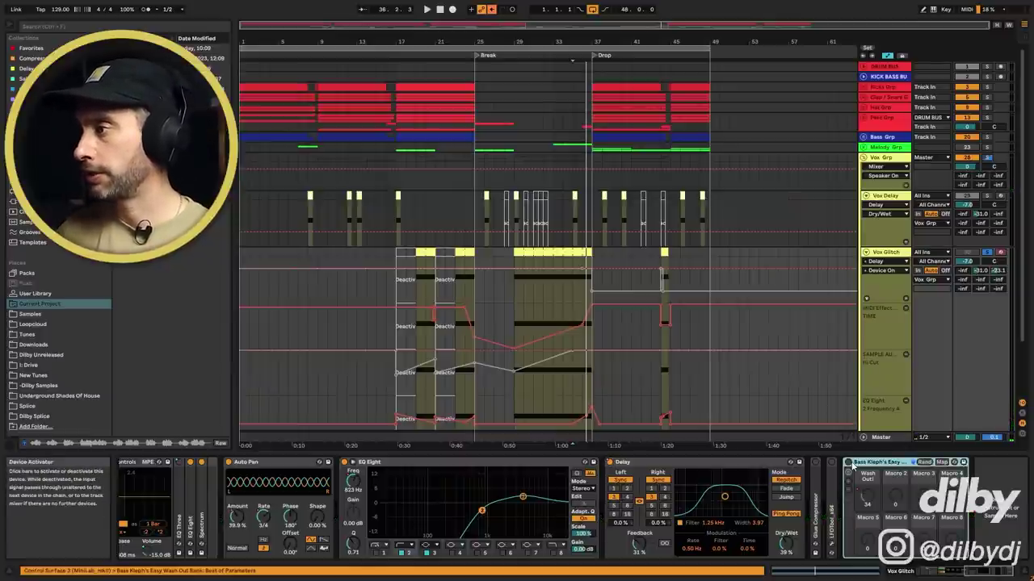
click(847, 464)
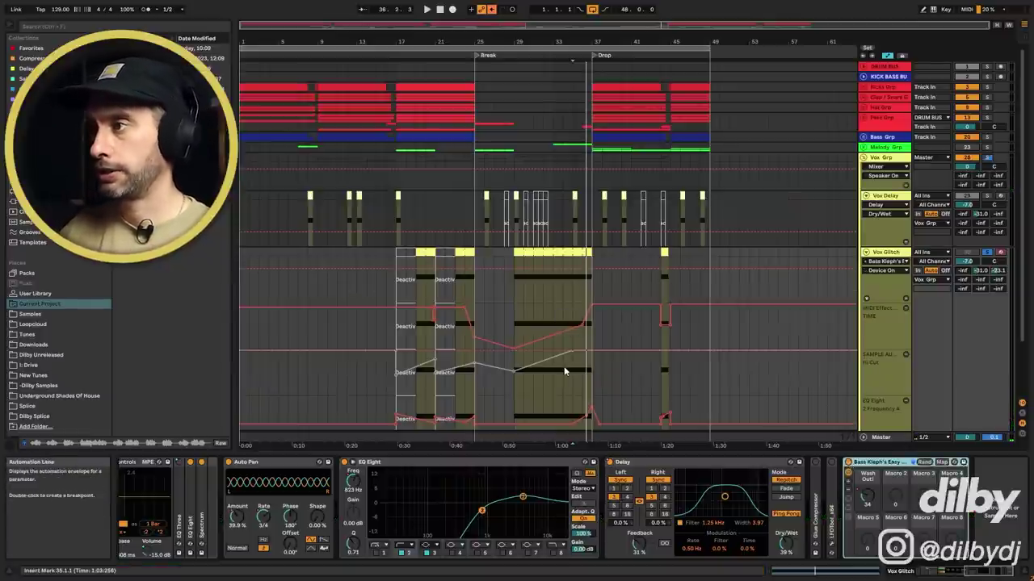
click(866, 495)
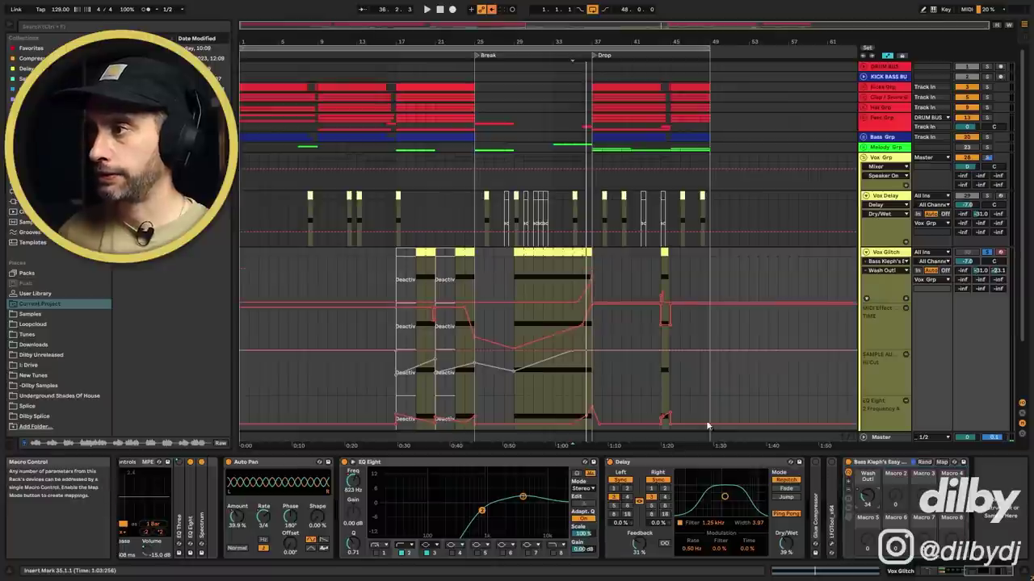
- Play the Wash Out! automation from bar 35, then bring back the Auto Pan Amount envelope
click(572, 284)
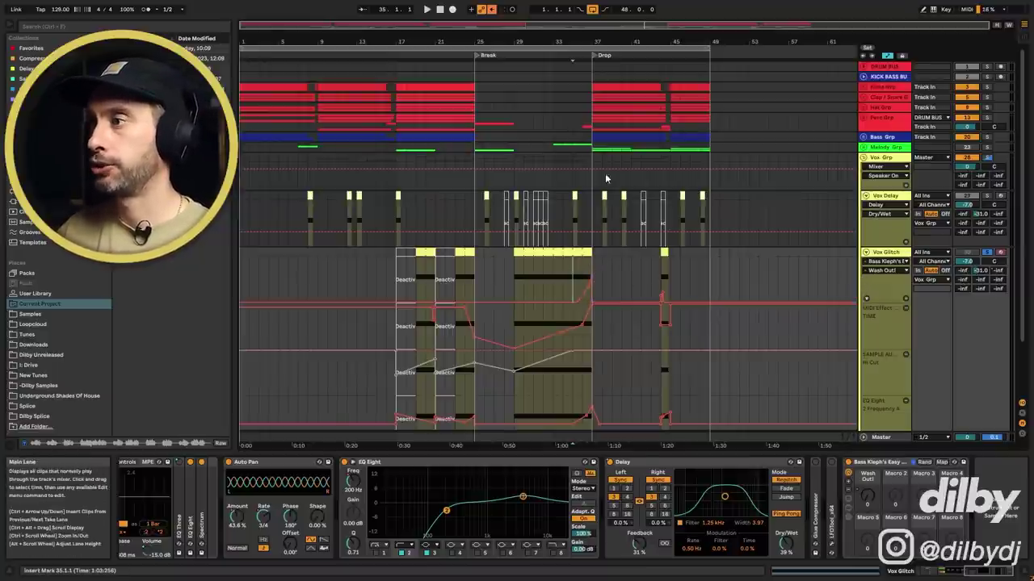
key(space)
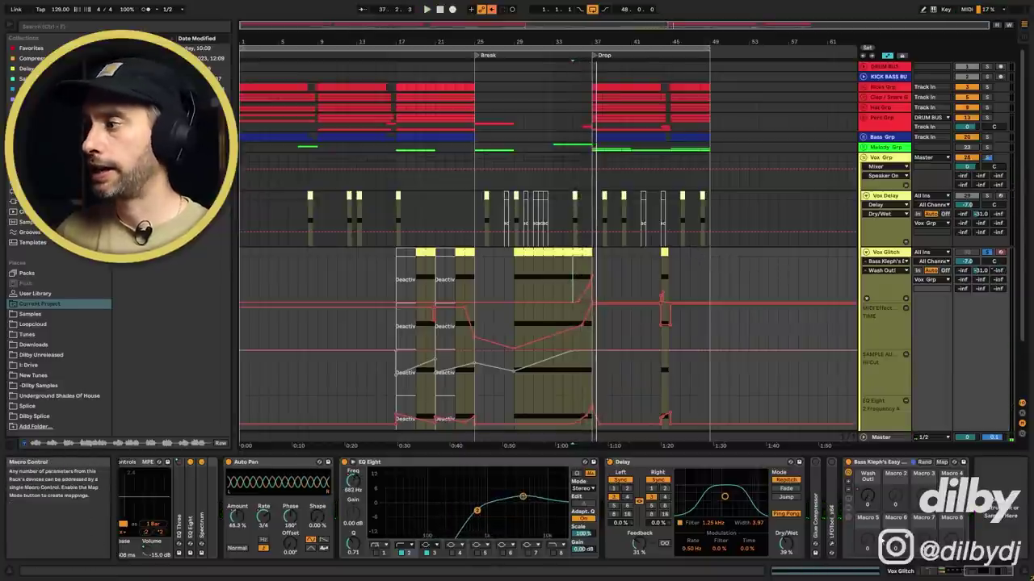
click(611, 294)
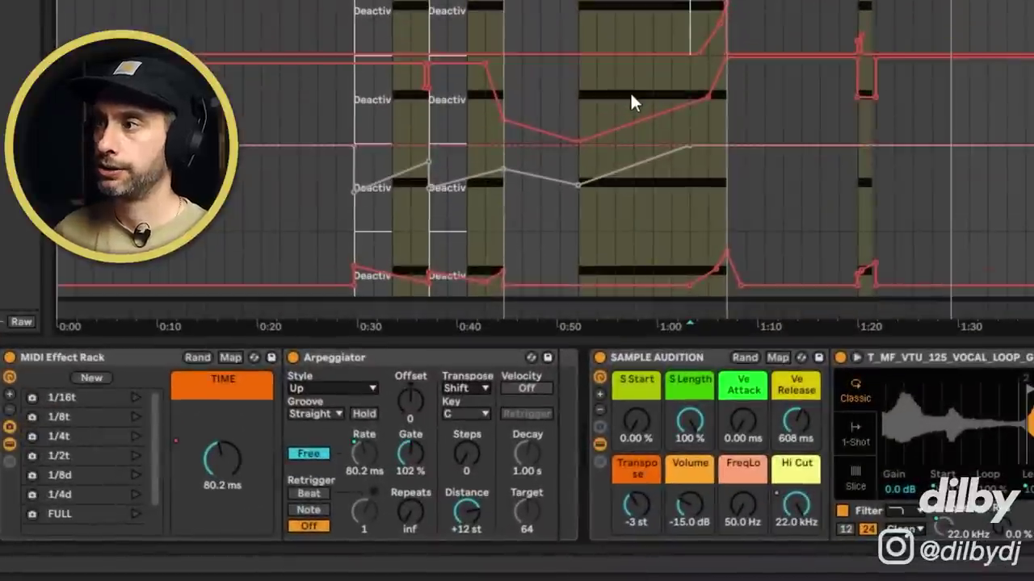
click(647, 6)
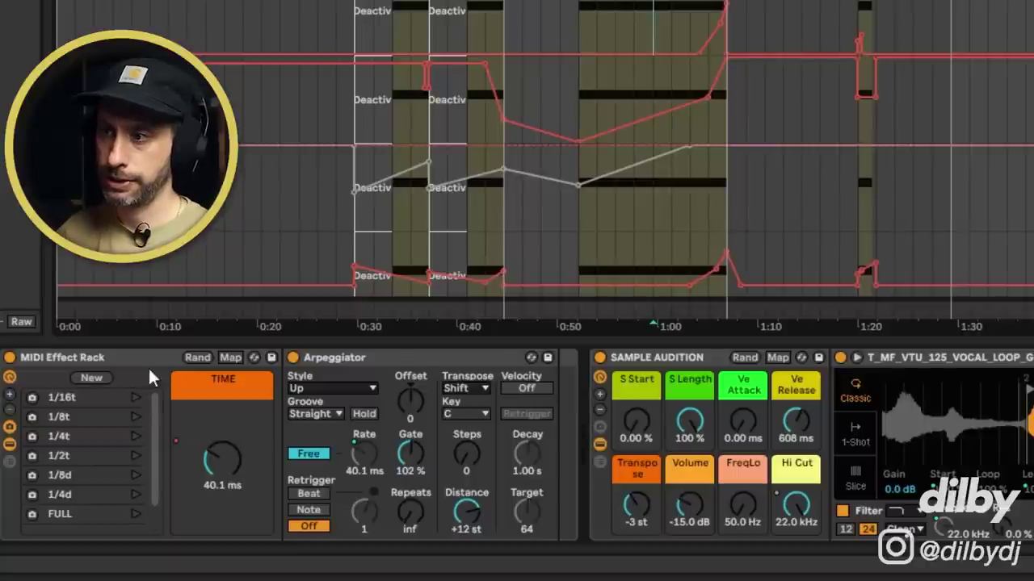
- Hide the Arpeggiator and launch the 1/16t, 1/8t, 1/16t, 1/8d and 1/4d glitch-time variations, ending on 1/8t
click(136, 399)
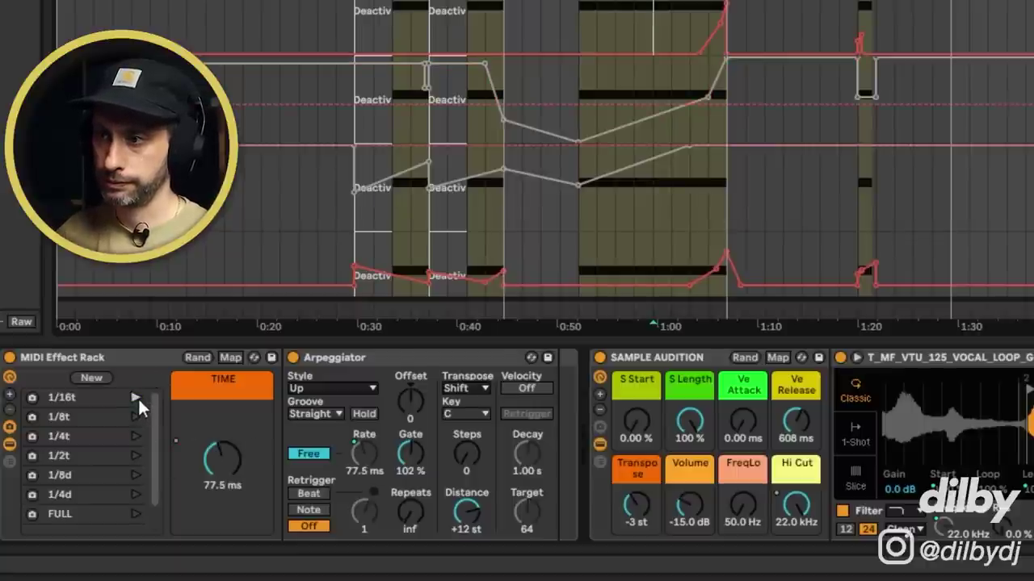
click(10, 444)
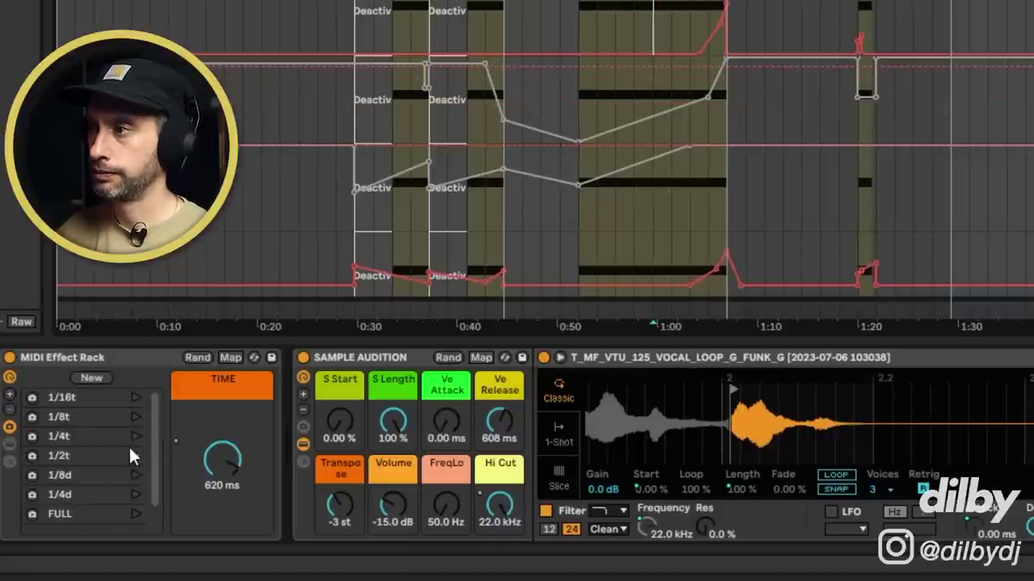
click(136, 417)
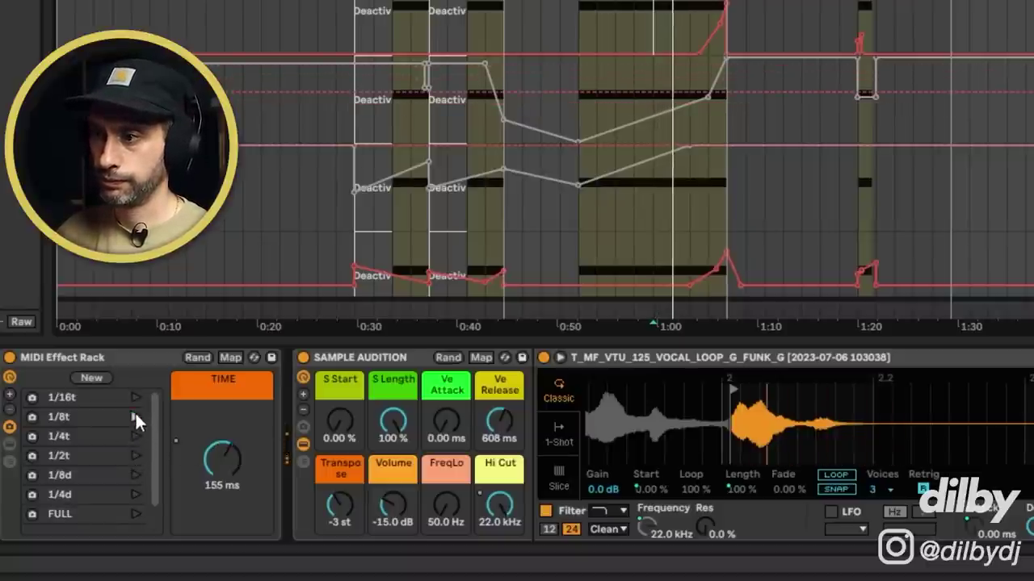
click(135, 397)
click(135, 475)
click(135, 494)
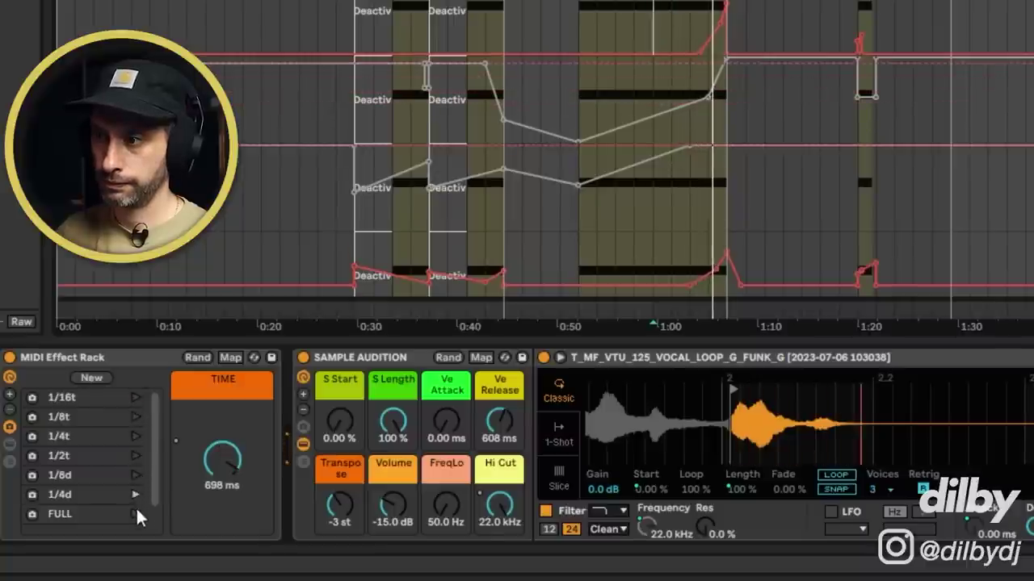
click(137, 417)
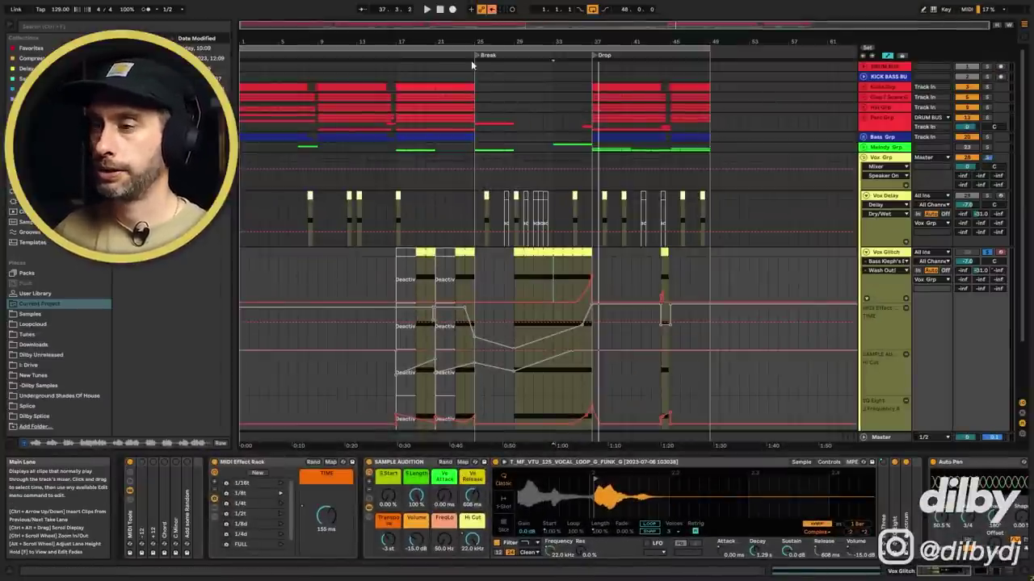
- Re-enable the overridden Vox Glitch automation and play from bar 31, scrolling through the vocal tracks
click(492, 11)
click(535, 277)
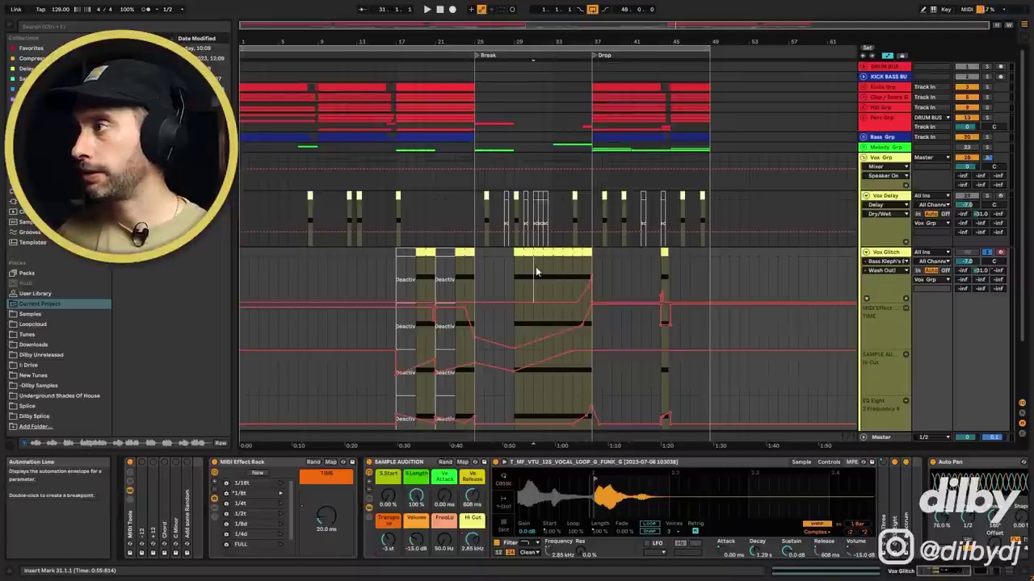
key(space)
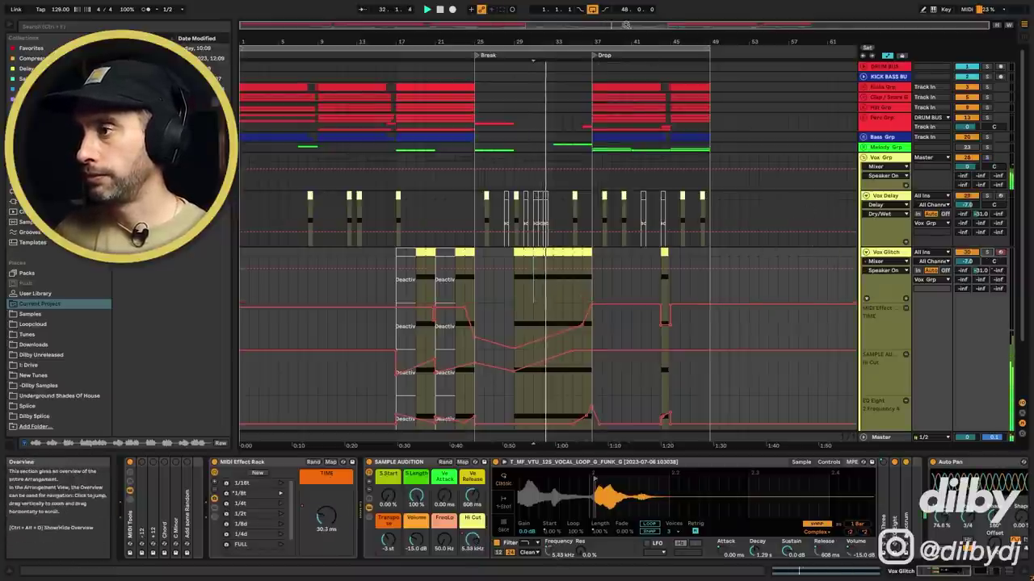
scroll(666, 372, down, 2)
scroll(666, 371, down, 2)
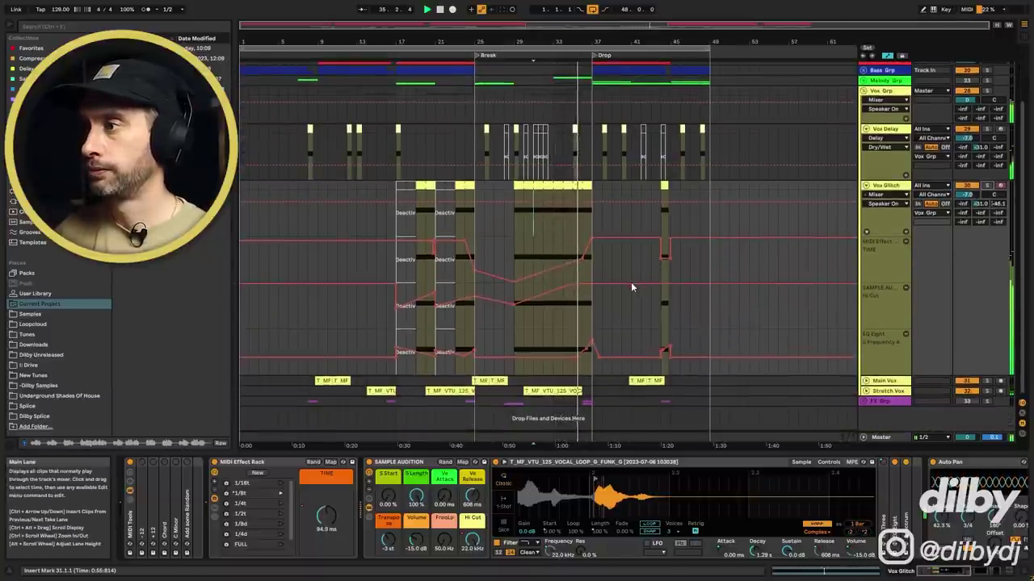
scroll(658, 202, up, 4)
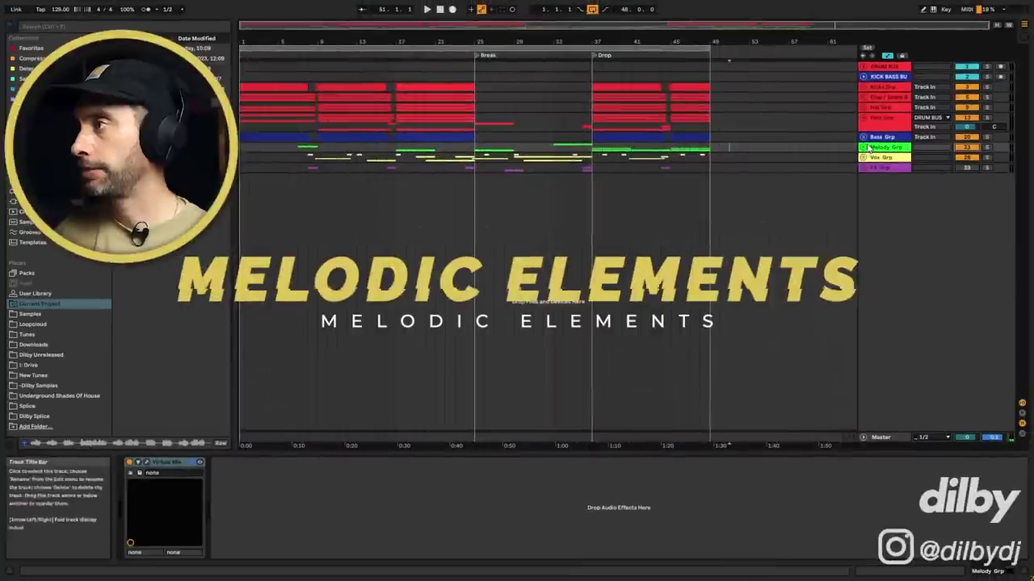
- Unfold Melody Grp, select the Big Rave Hit clip at bar 33, and inspect then close RaveGenerator2
click(864, 148)
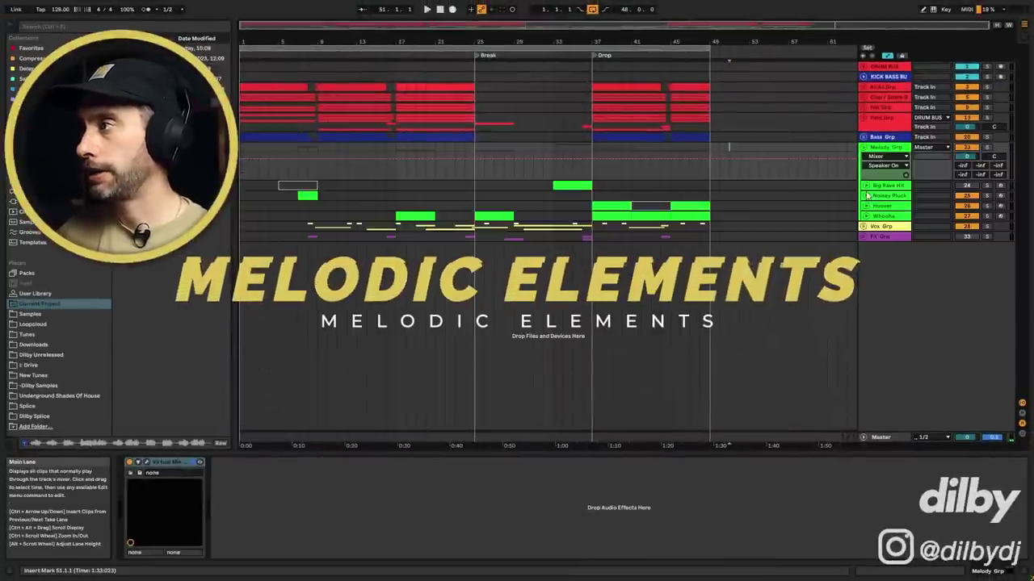
click(574, 185)
click(573, 185)
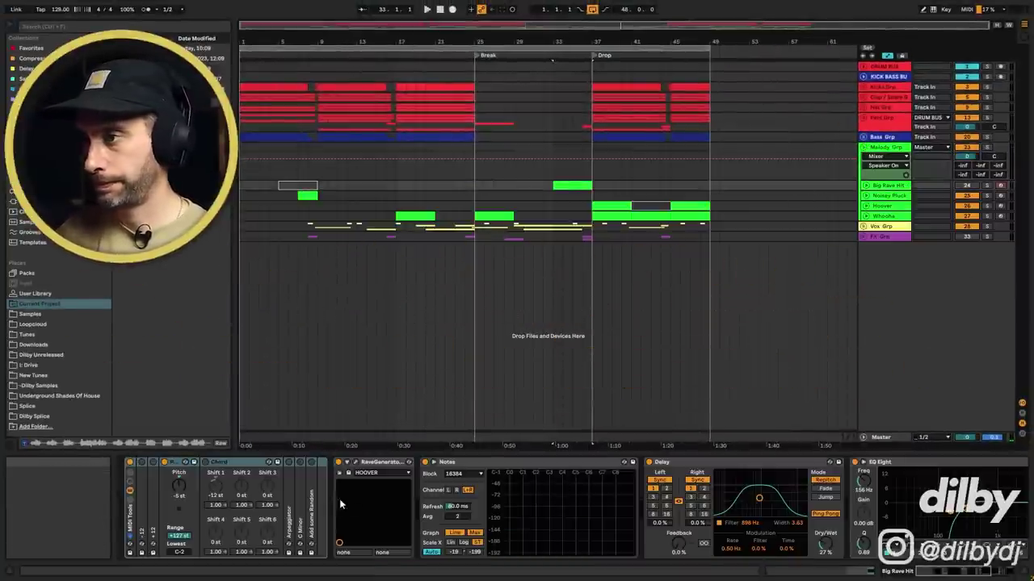
click(340, 472)
drag(511, 100, 468, 129)
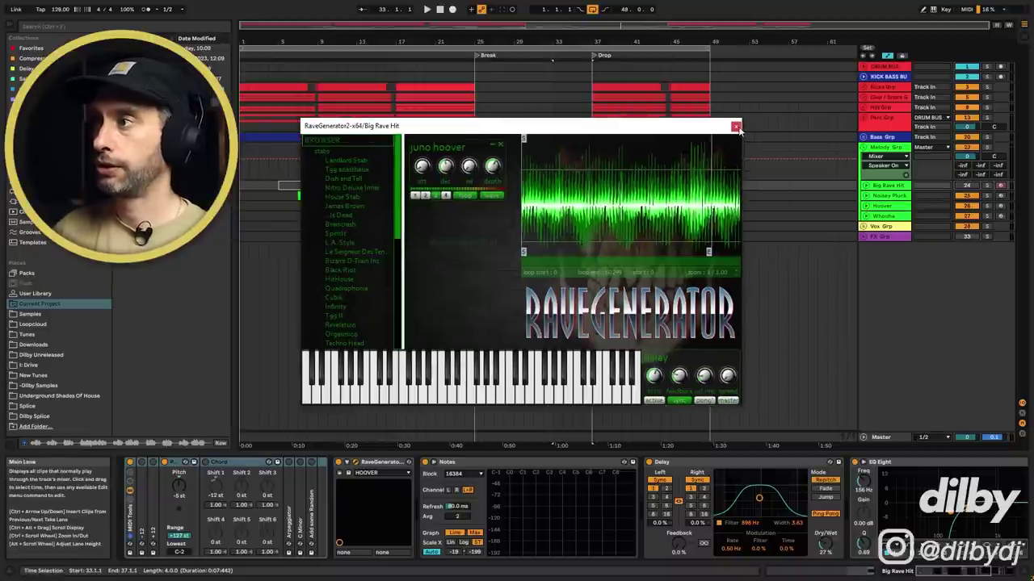
drag(677, 130, 680, 182)
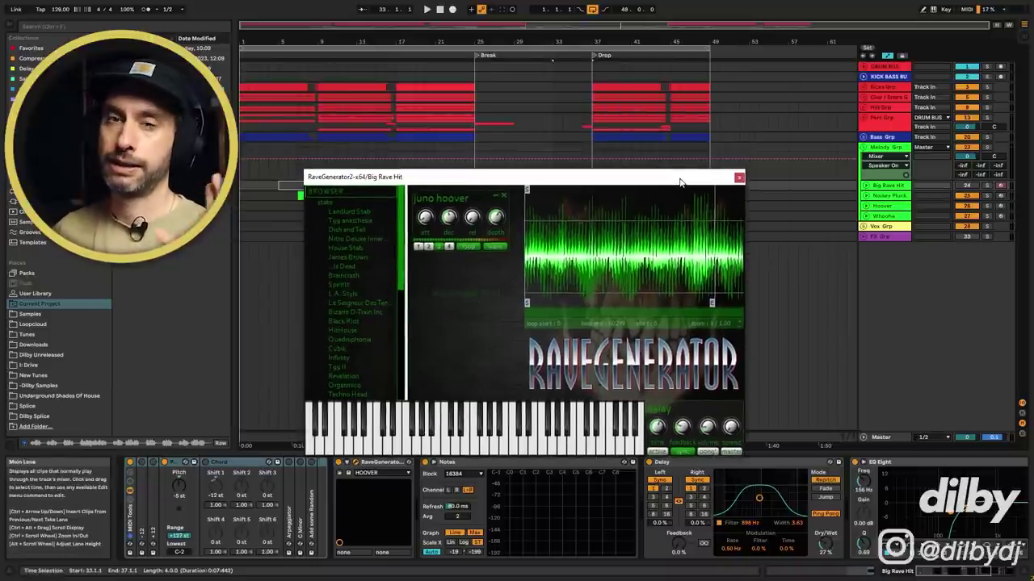
click(739, 179)
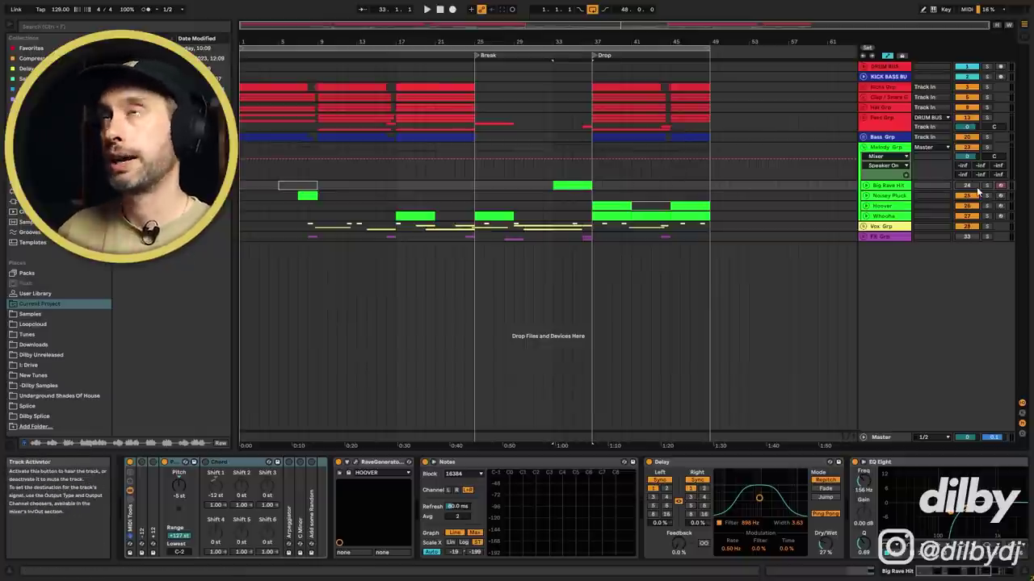
- Unfold Big Rave Hit, solo it and play its stabs, then stop and fold the track
click(865, 184)
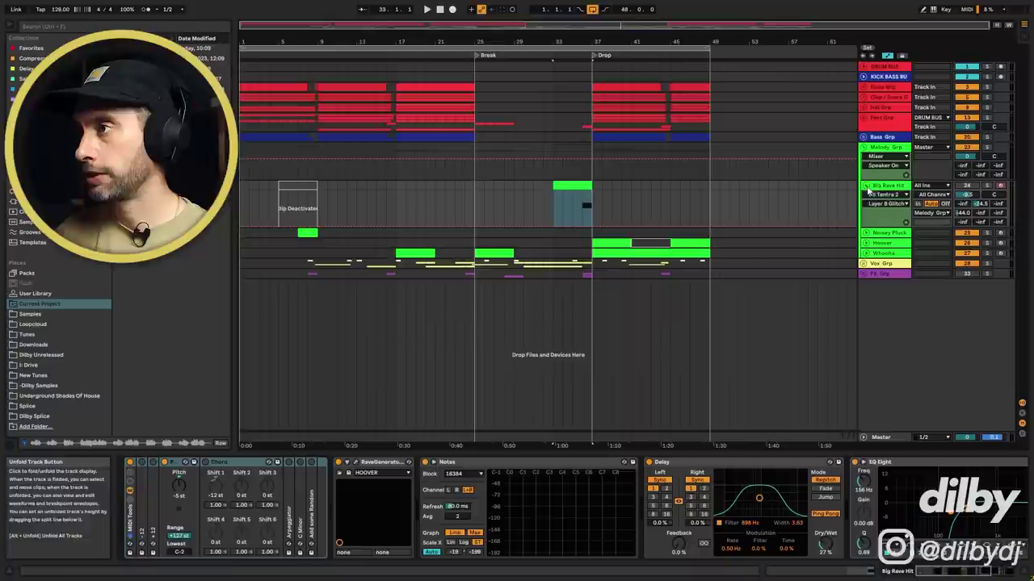
click(581, 209)
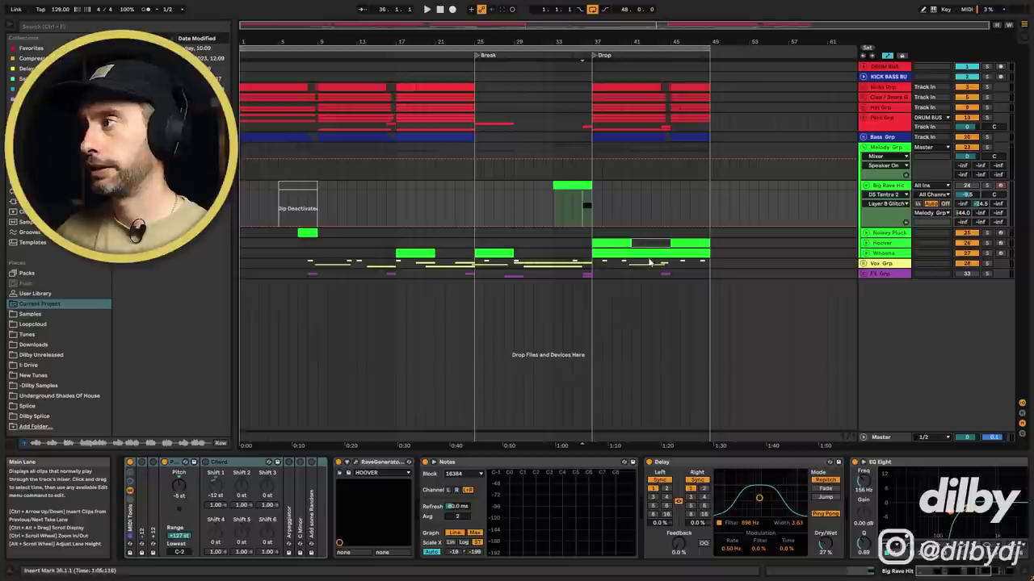
click(986, 186)
key(space)
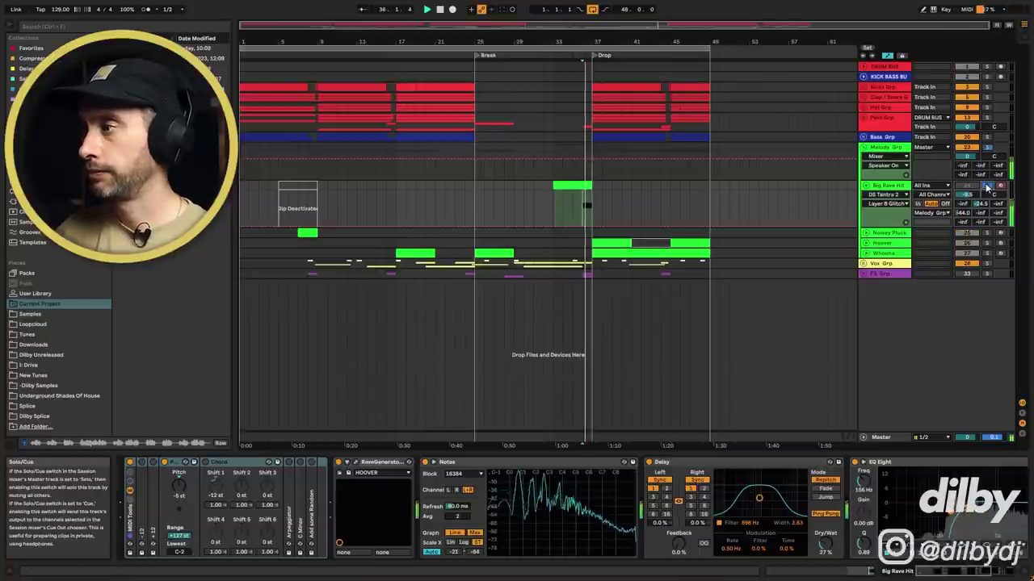
key(space)
key(Left)
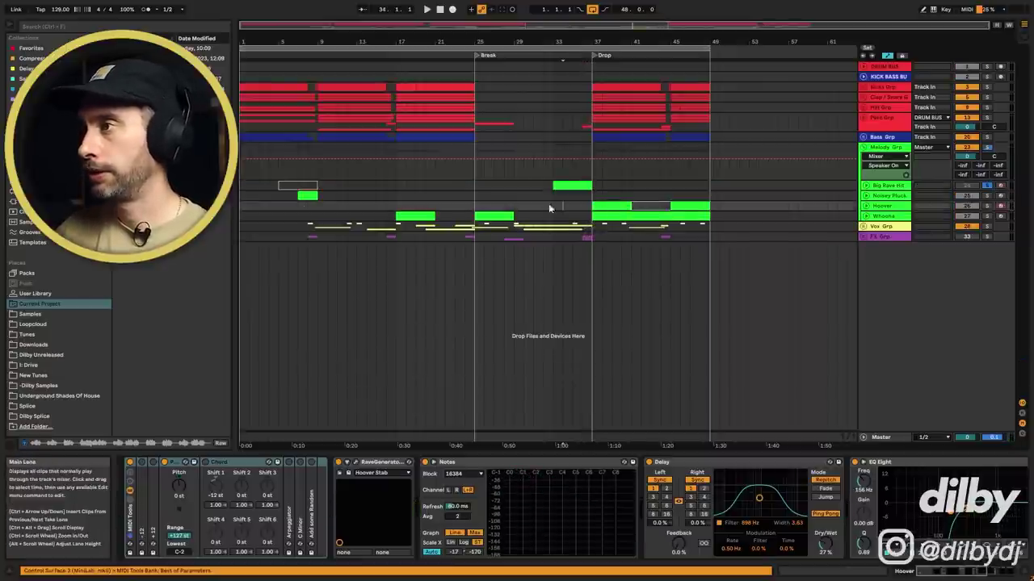
- Unfold Hoover, show its bar-37 clip's notes, and play from bar 36 to hear the stabs
click(866, 206)
click(602, 206)
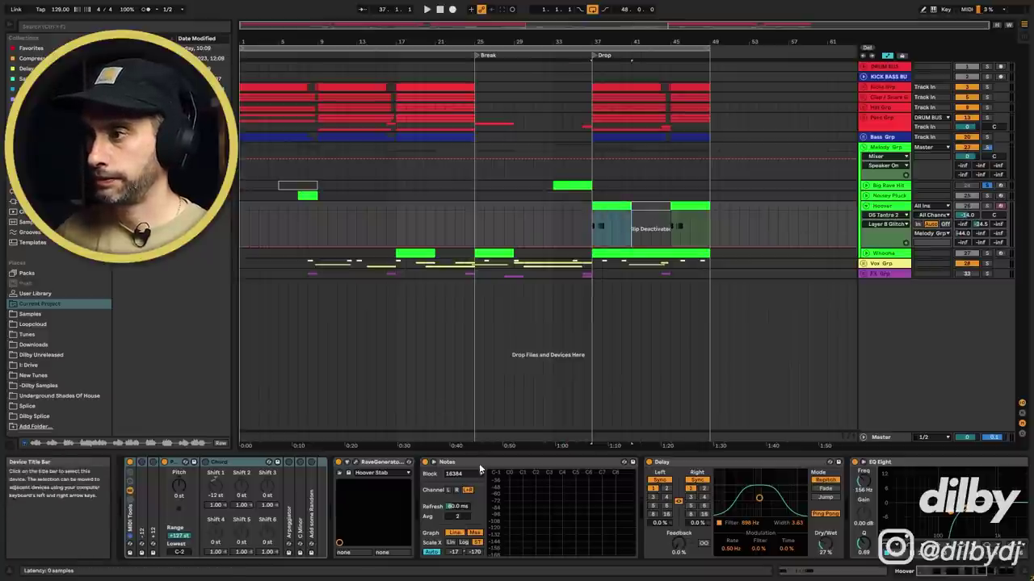
key(shift+Tab)
scroll(551, 467, down, 5)
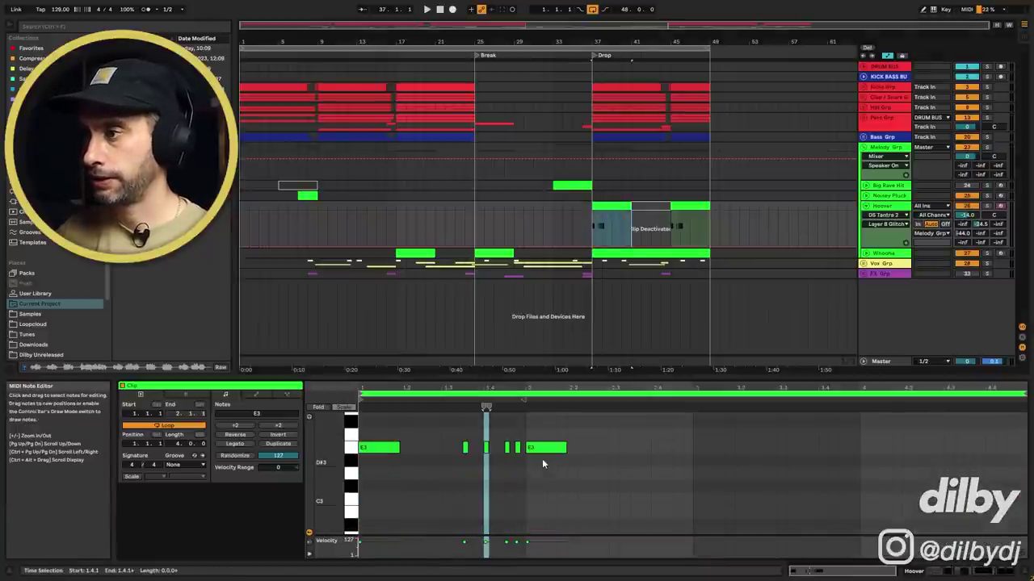
click(581, 211)
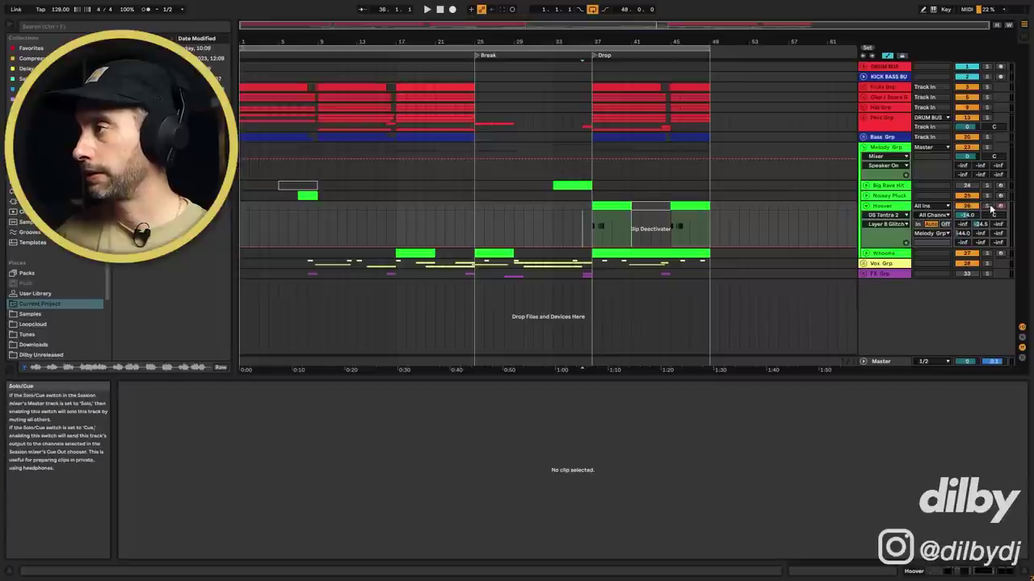
key(space)
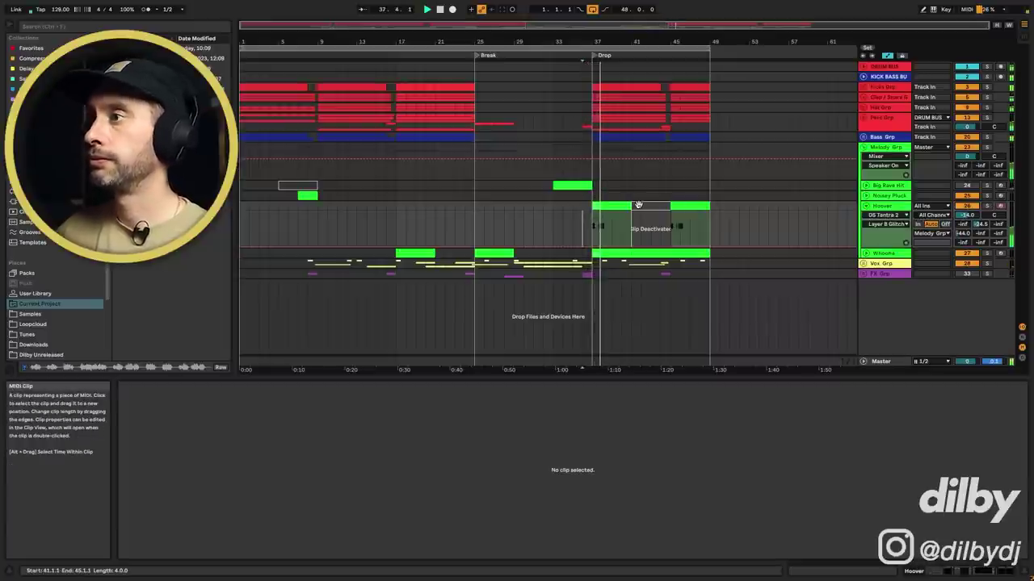
click(637, 206)
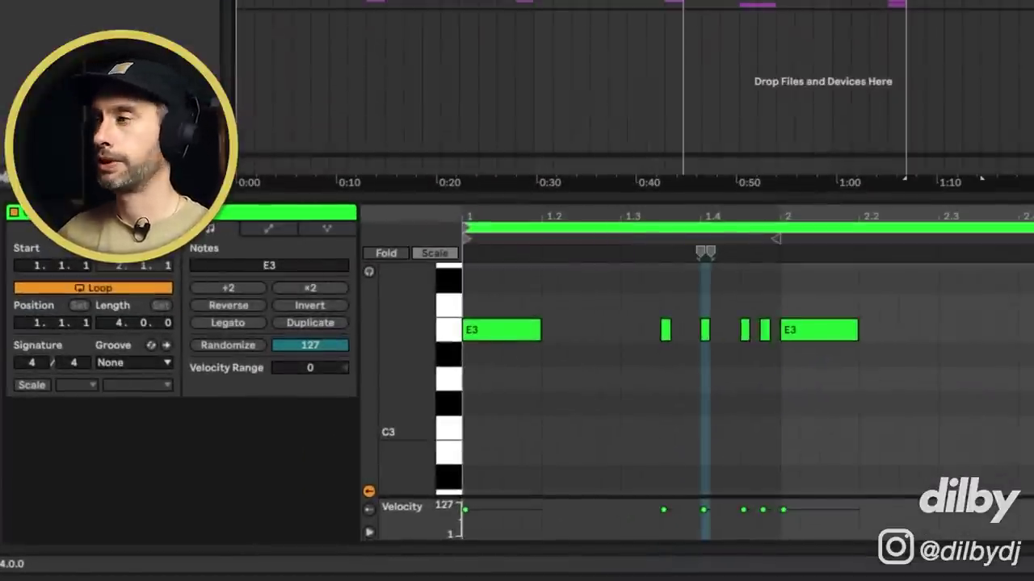
- Unfold the Whooha track and zoom the arrangement to bars 1–49
scroll(727, 380, up, 5)
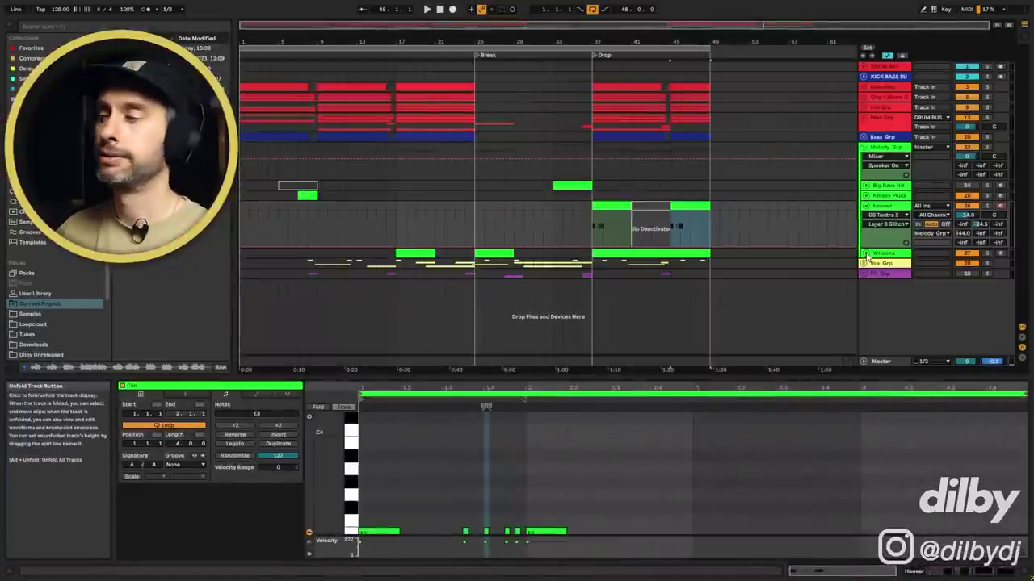
click(867, 256)
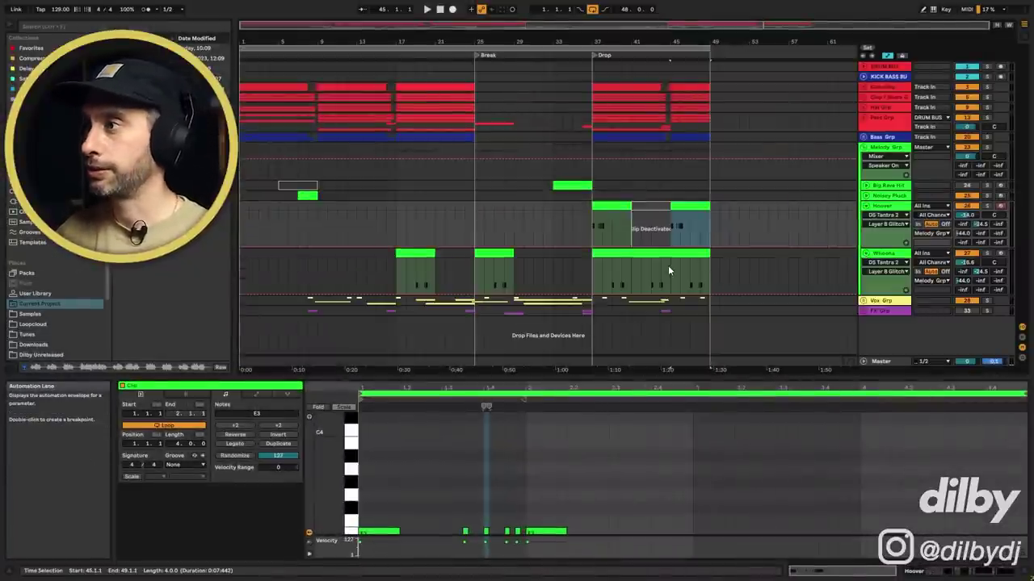
drag(636, 26, 548, 25)
- Select bars 37–41 of the Whooha clip, show its Chord and RaveGenerator chain, and play it
drag(692, 275, 741, 274)
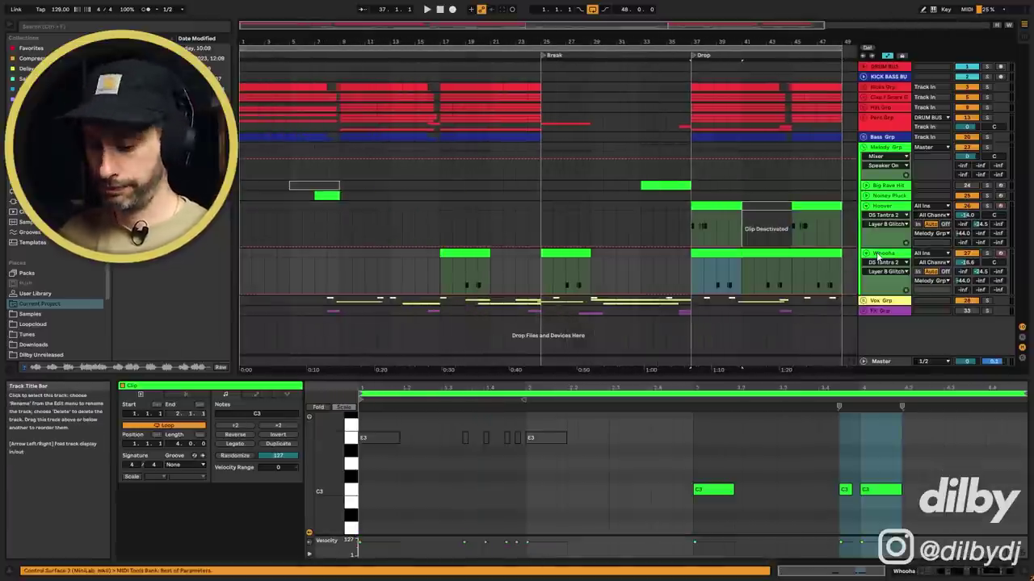
click(878, 256)
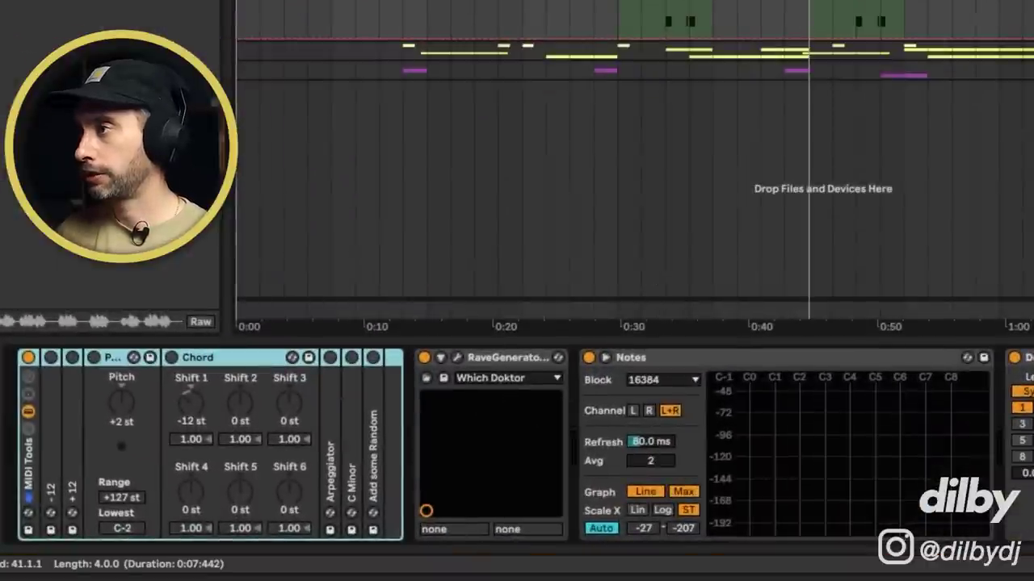
key(space)
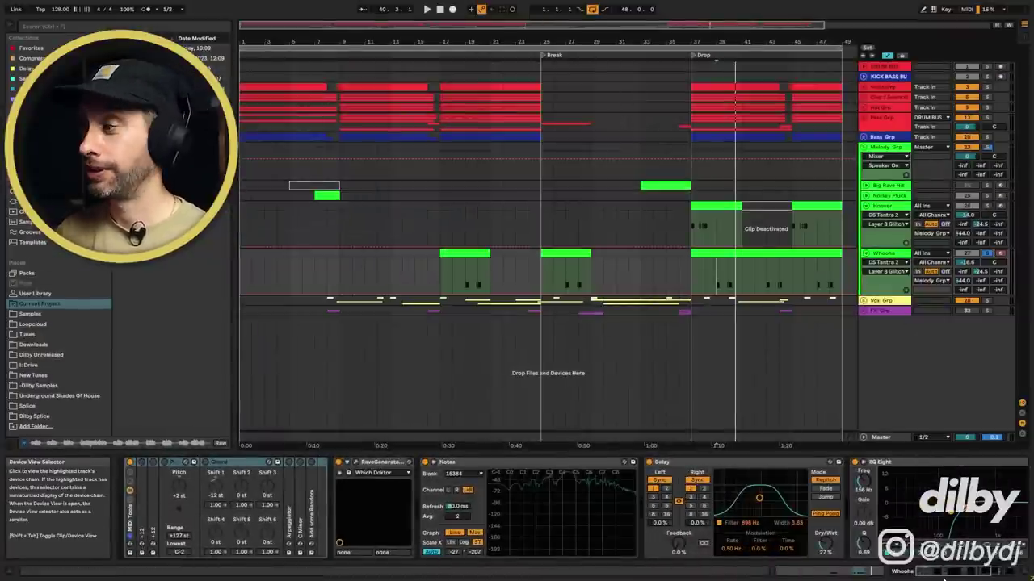
drag(943, 575, 987, 428)
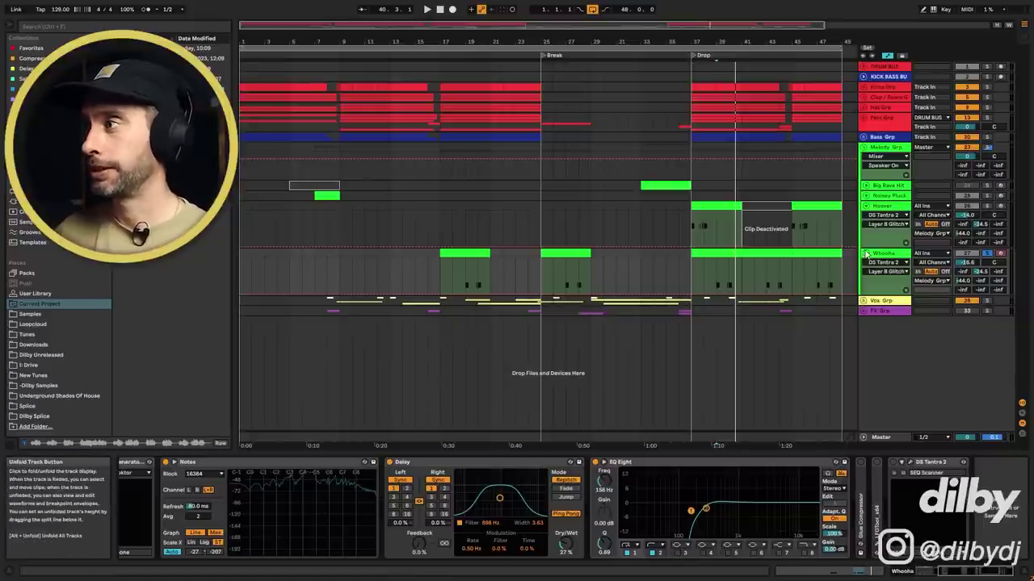
- Fold Whooha and Hoover, select the Noisey Pluck track, then unfold Hoover and Whooha again
click(864, 253)
click(866, 207)
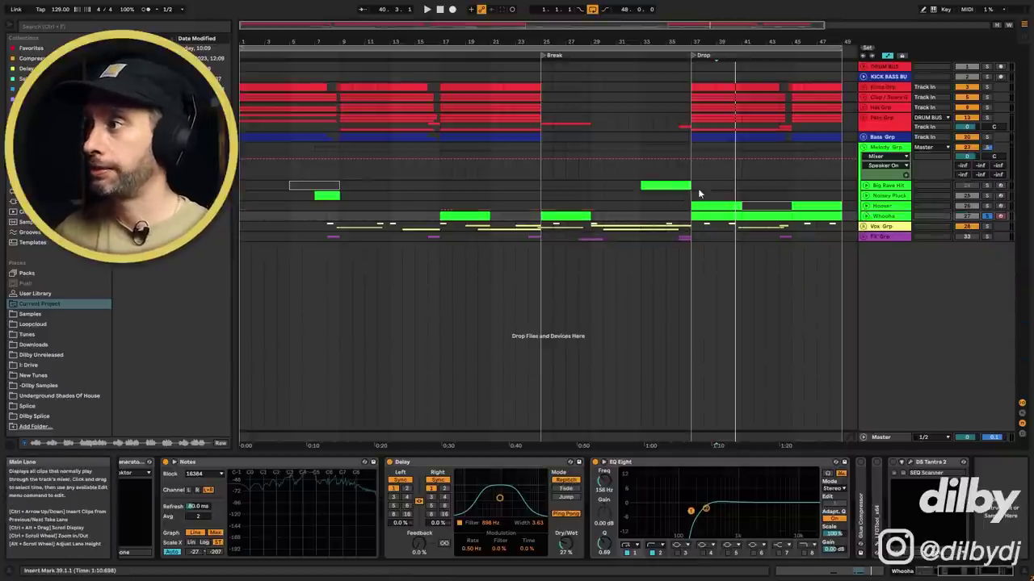
click(699, 194)
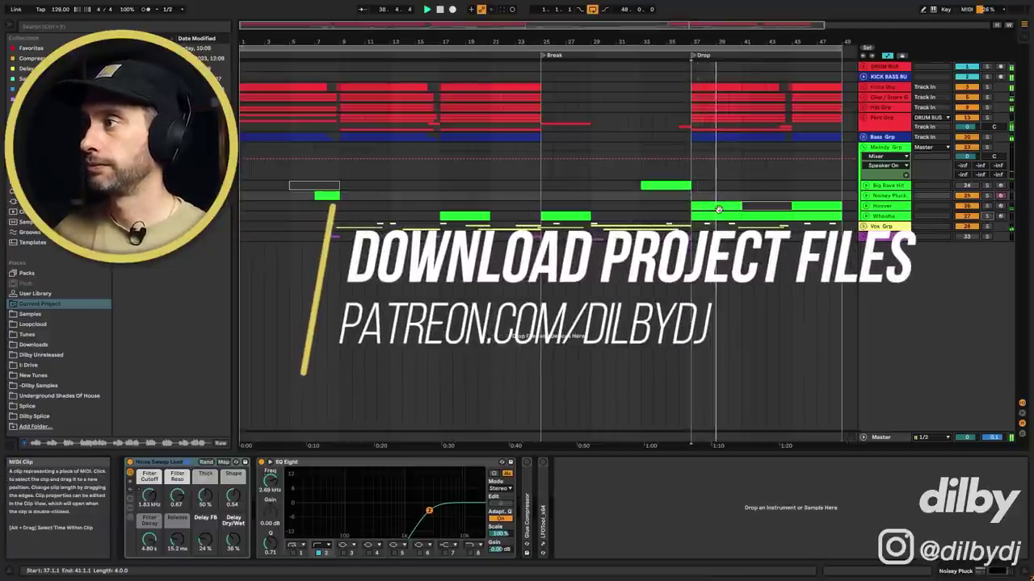
click(865, 216)
click(865, 206)
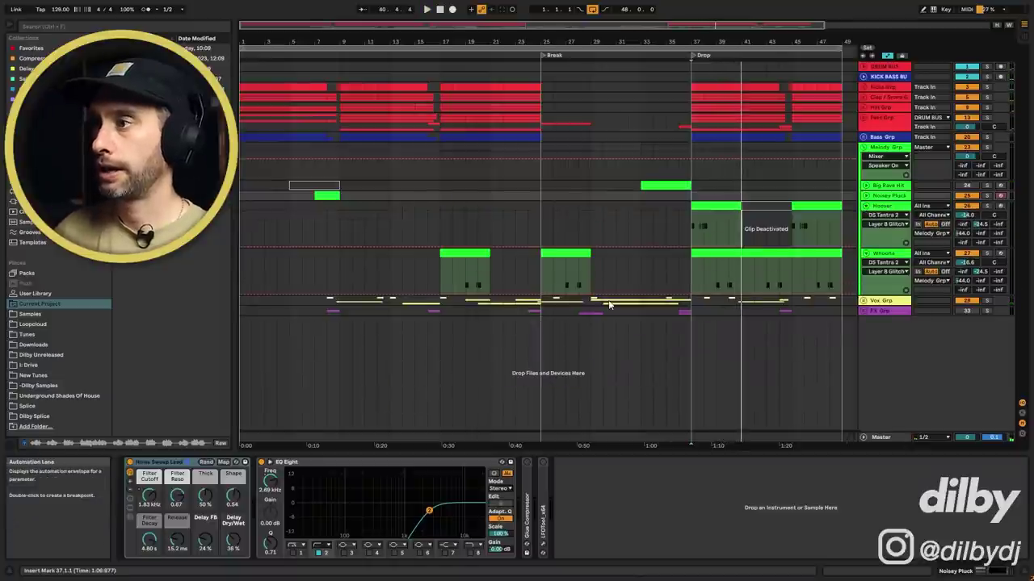
- Stop playback, unfold Noisey Pluck, open its bars 7–9 clip, then switch to its devices
key(space)
click(867, 198)
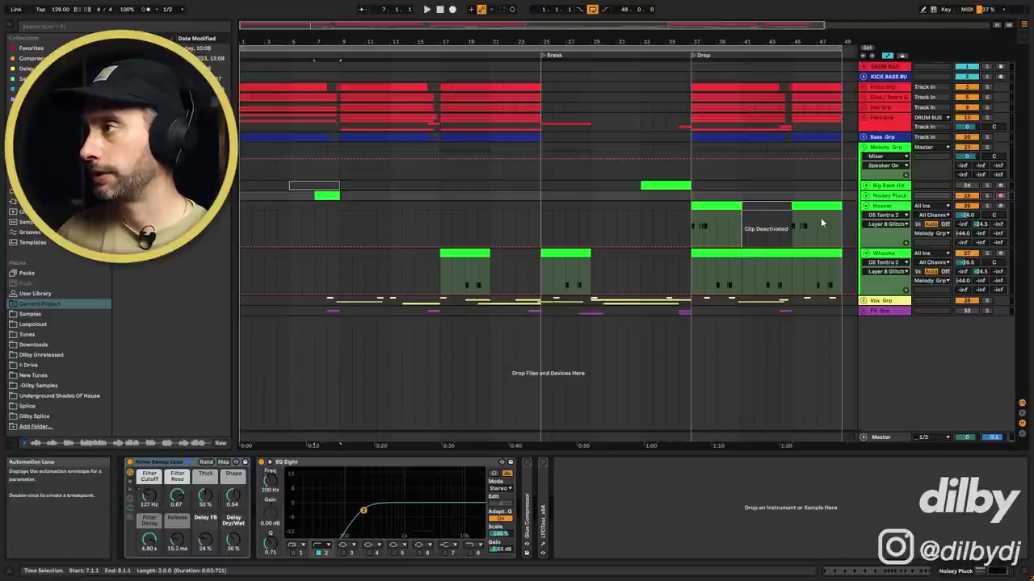
click(865, 197)
double_click(327, 198)
click(365, 466)
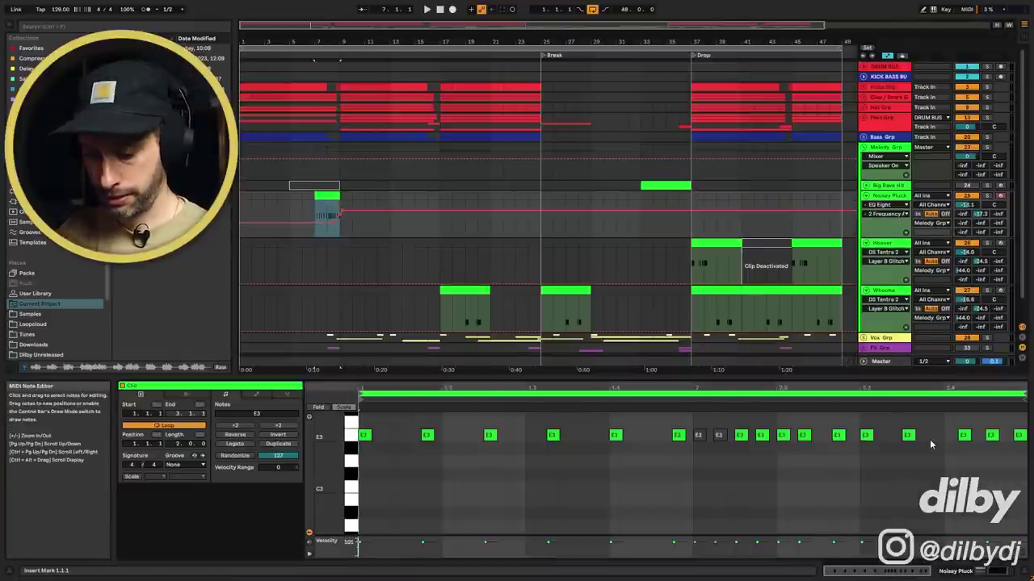
key(shift+Tab)
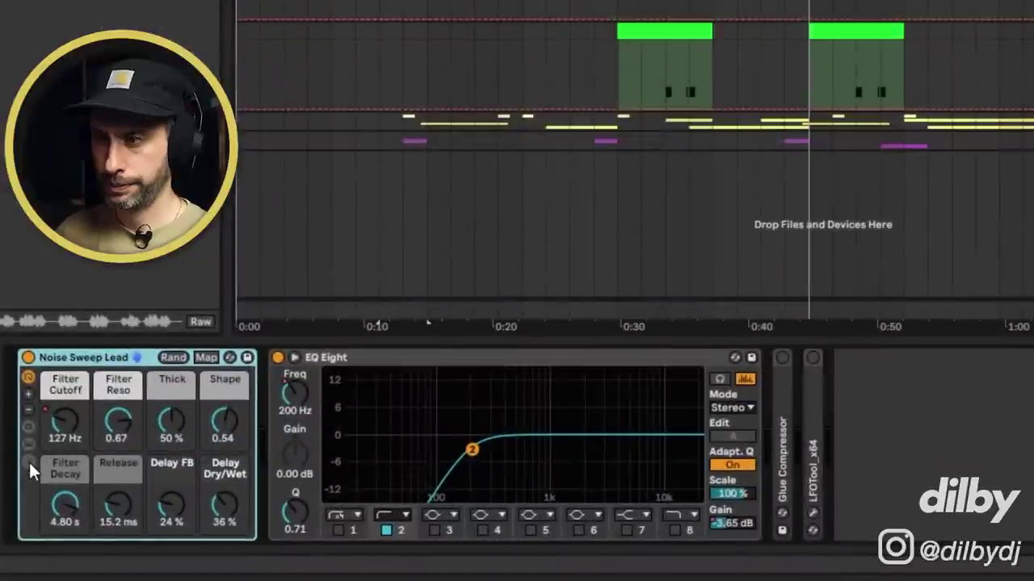
- Show the Noise Sweep Lead rack's chains, open the Drift synth, and play the riser from bar 7
click(29, 465)
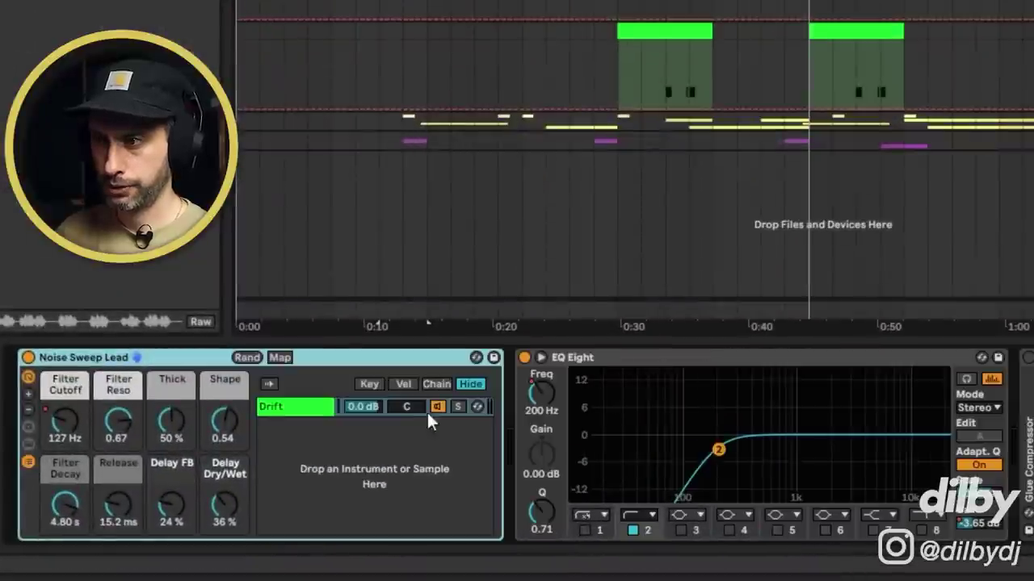
click(317, 420)
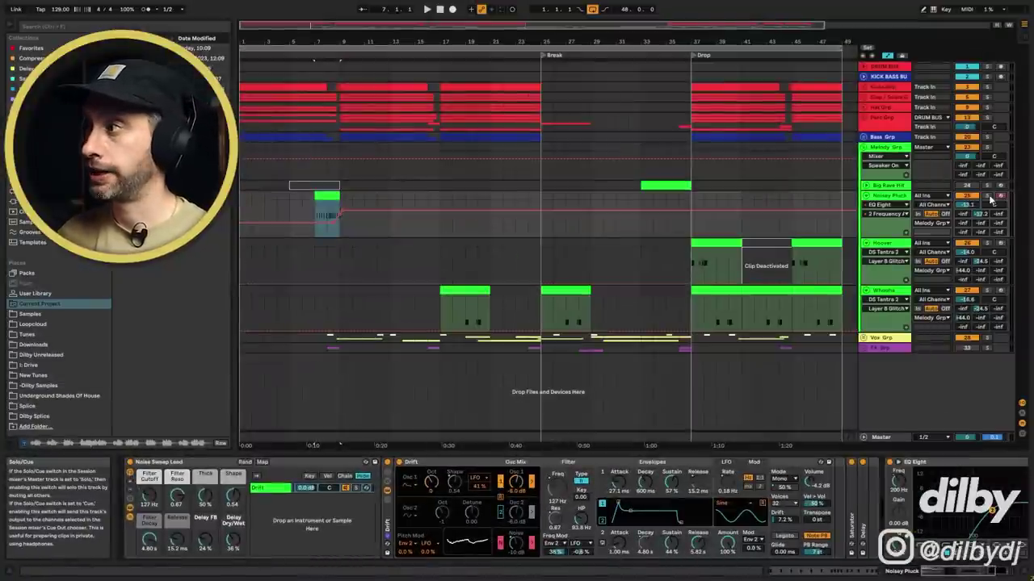
key(space)
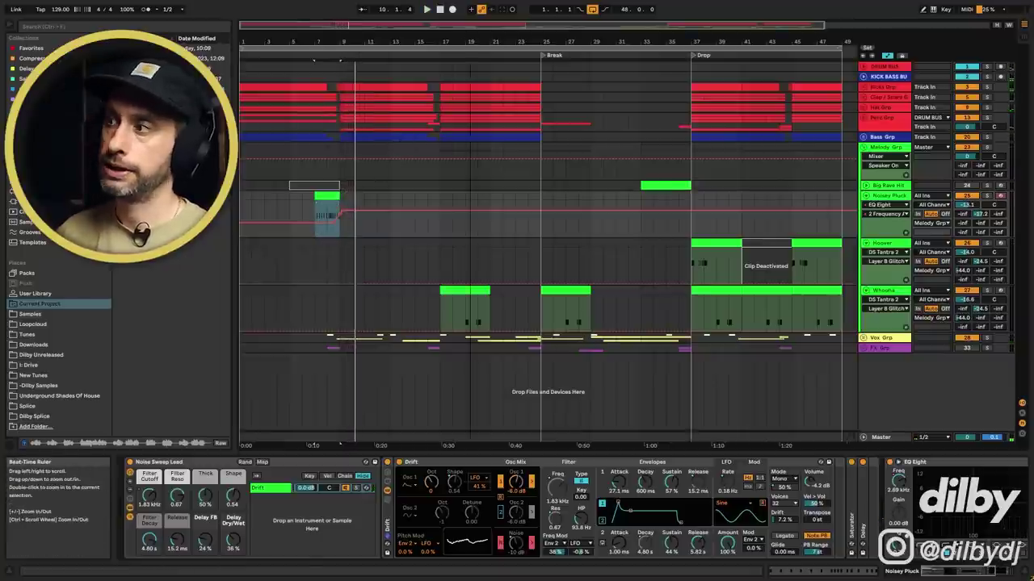
scroll(488, 135, down, 2)
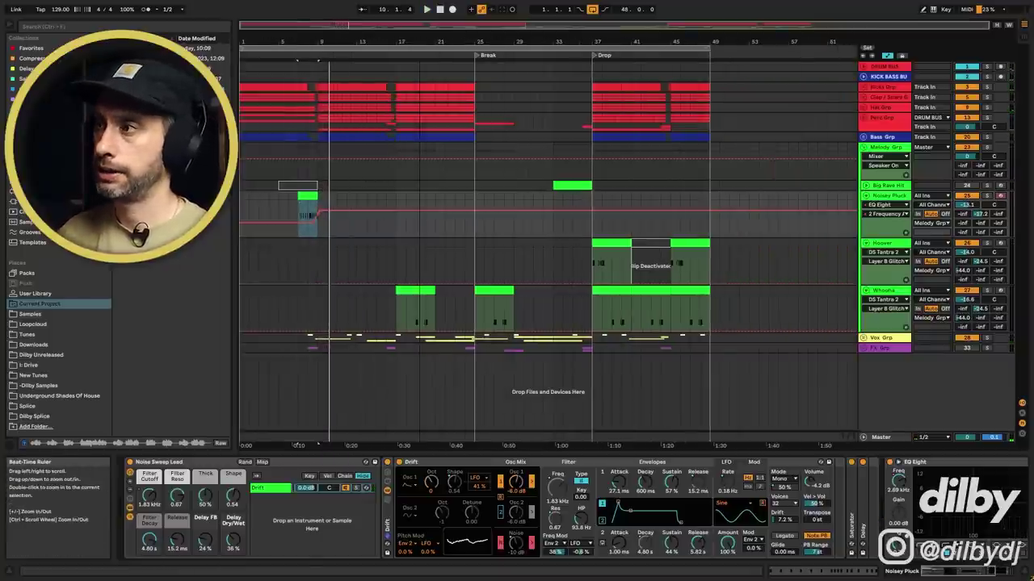
- Unfold Perc Grp, solo the Bongo track and play from its bar-25 clip
click(866, 118)
click(585, 206)
scroll(577, 355, down, 2)
click(494, 159)
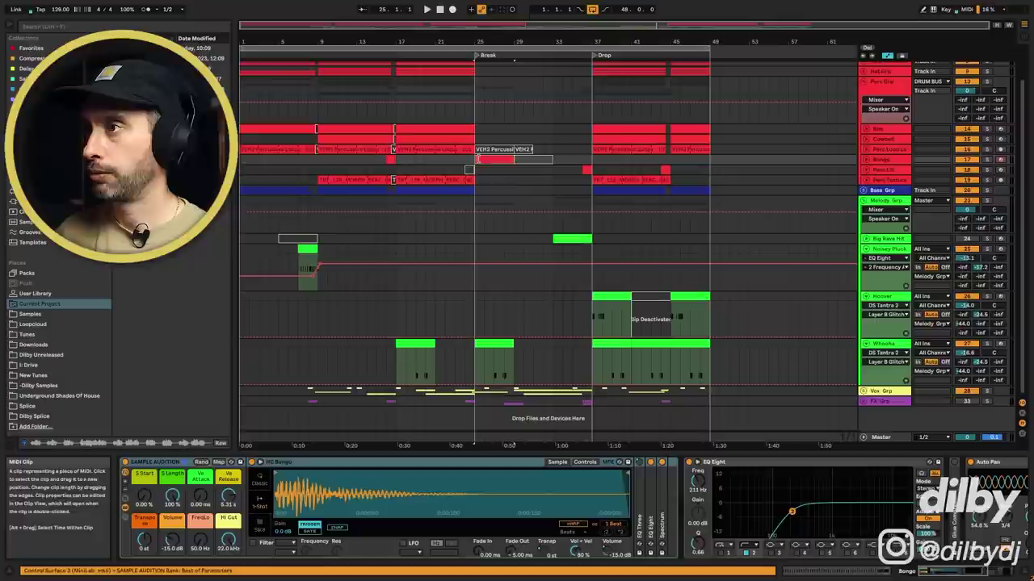
click(986, 159)
key(space)
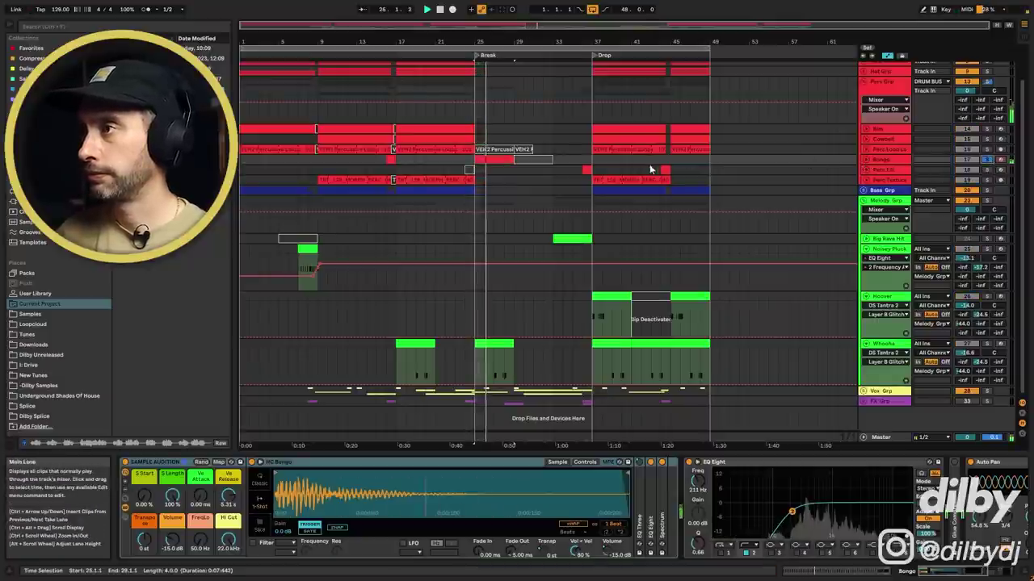
- Solo Perc Fill near bar 37, then solo Vox Glitch and play from bar 35
click(587, 170)
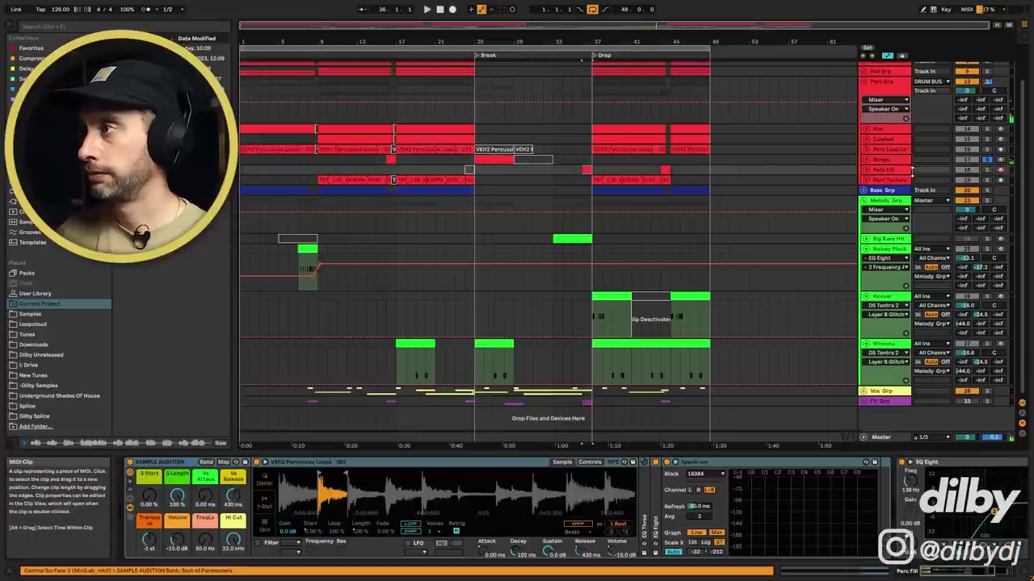
click(986, 169)
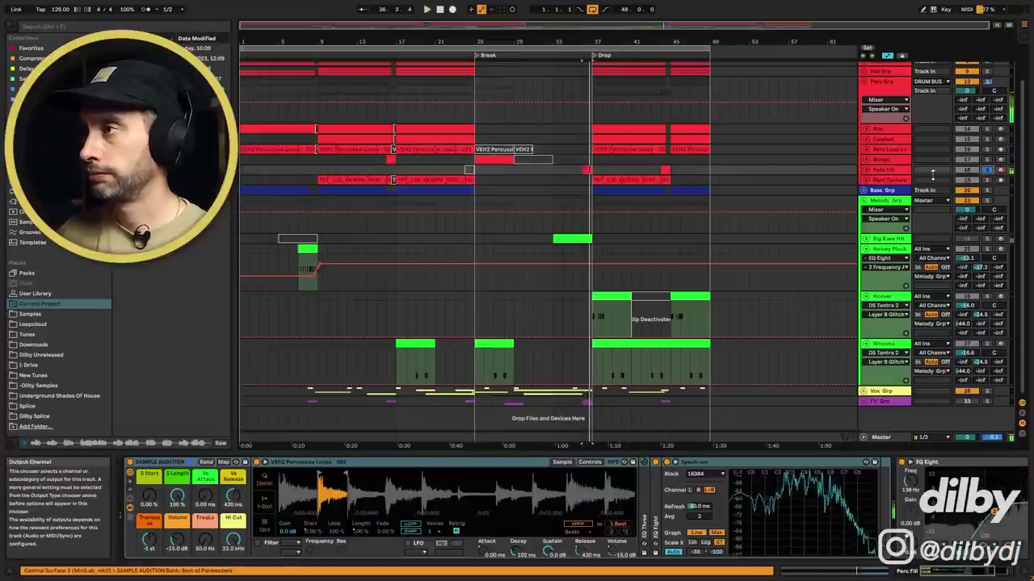
scroll(750, 377, down, 3)
scroll(750, 378, down, 3)
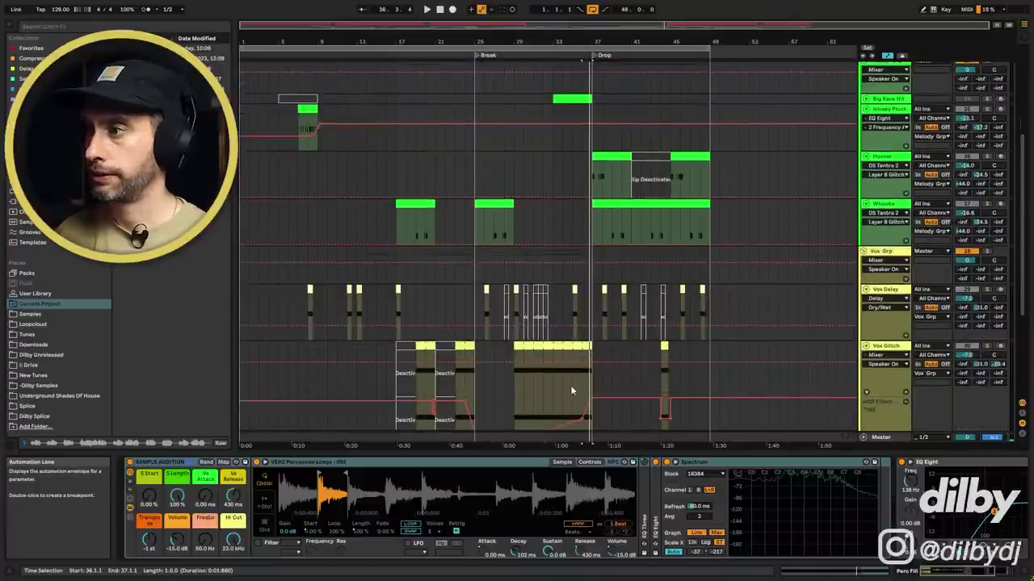
click(570, 385)
click(986, 345)
key(space)
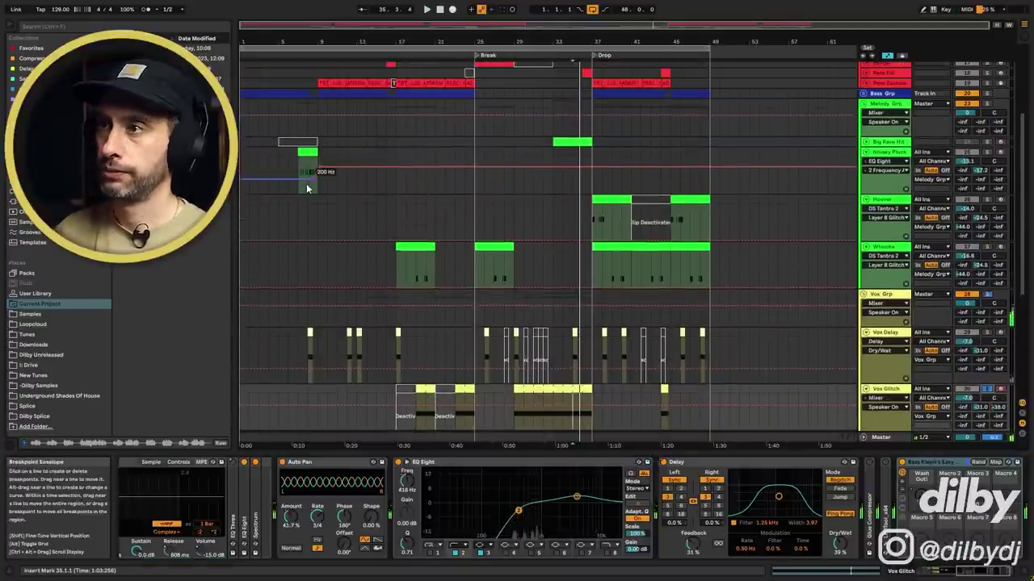
- Select, play and solo the Noisey Pluck track
click(307, 188)
key(space)
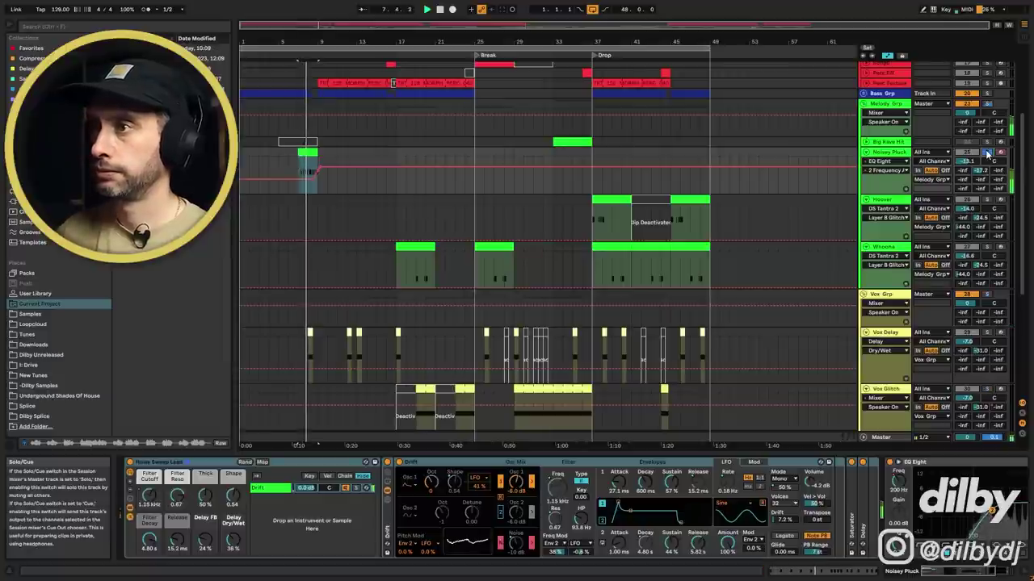
click(986, 153)
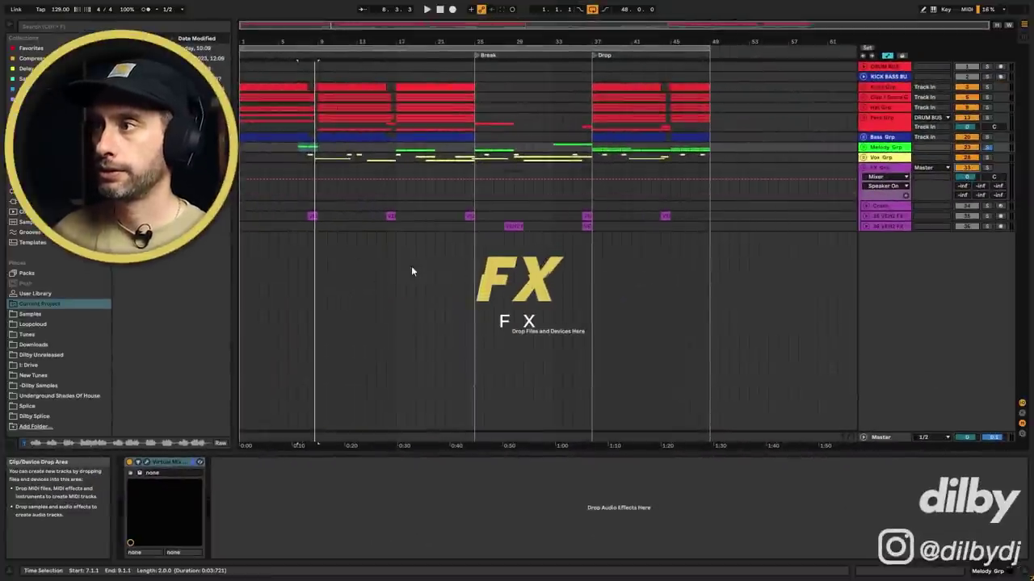
- Select and unfold the 35 VEH2 FX track and solo it
click(312, 217)
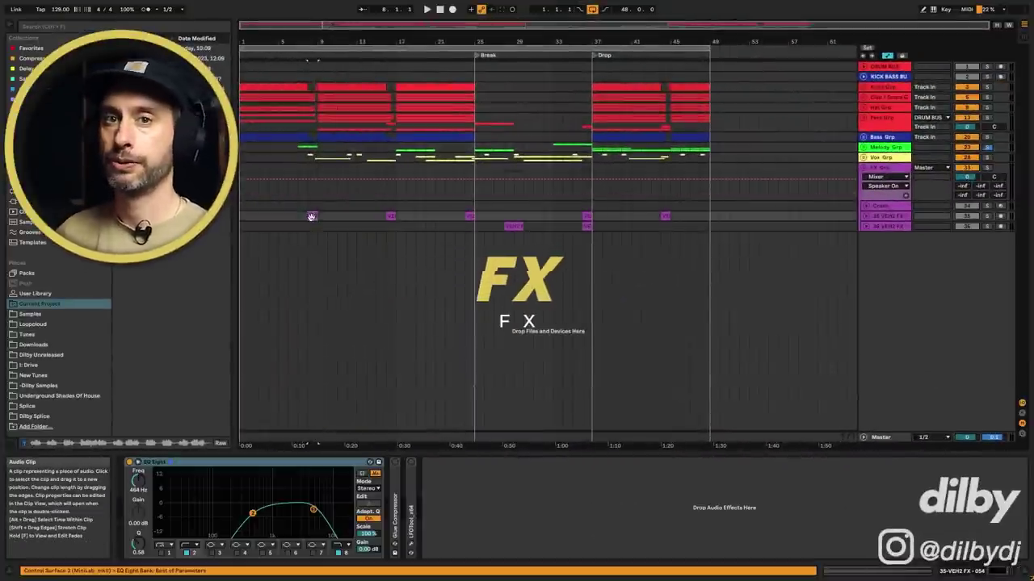
click(866, 217)
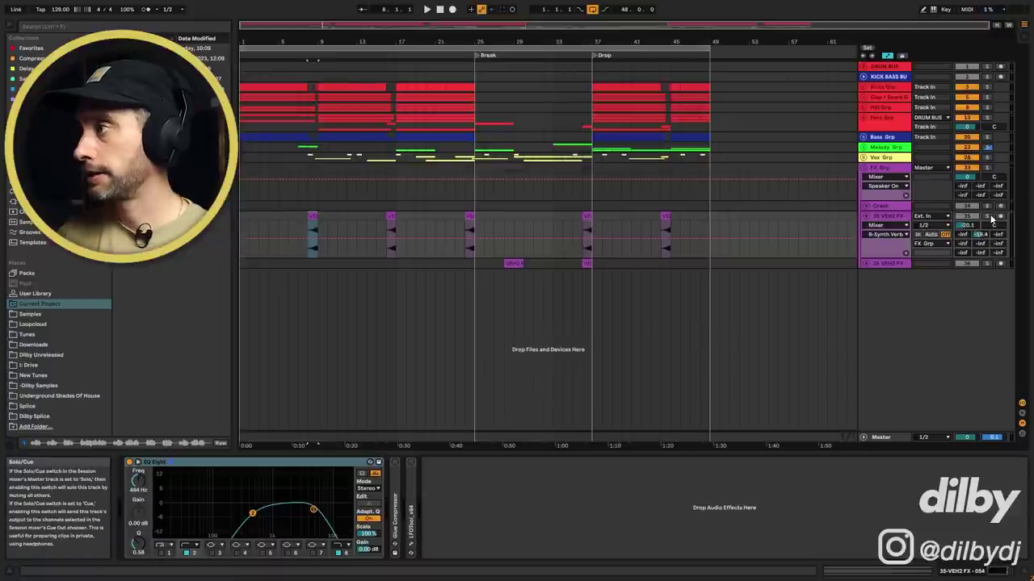
click(986, 216)
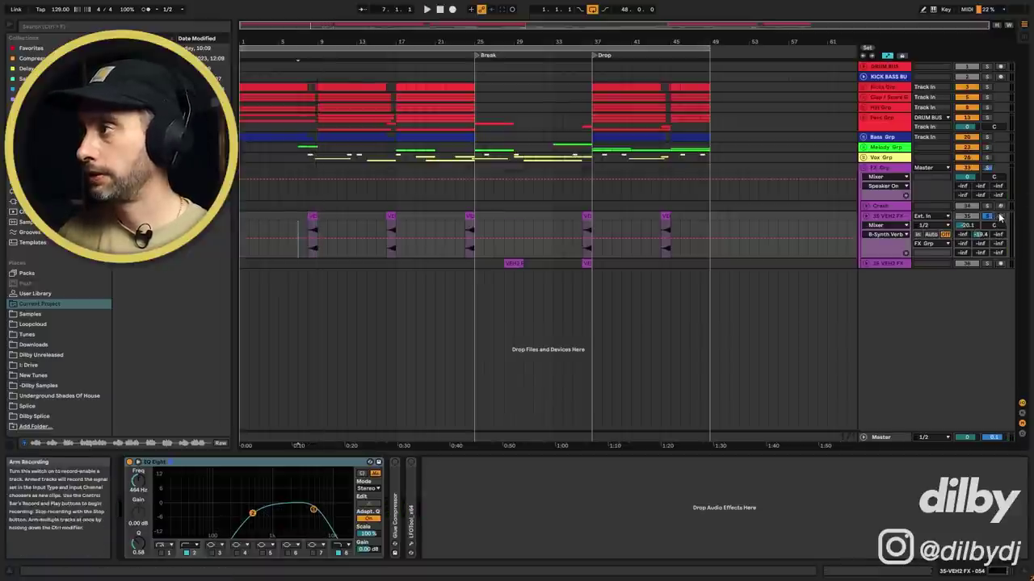
- Unsolo 35 VEH2 FX, play the full mix, stop, and select the break's VEH2 FX hit
click(989, 216)
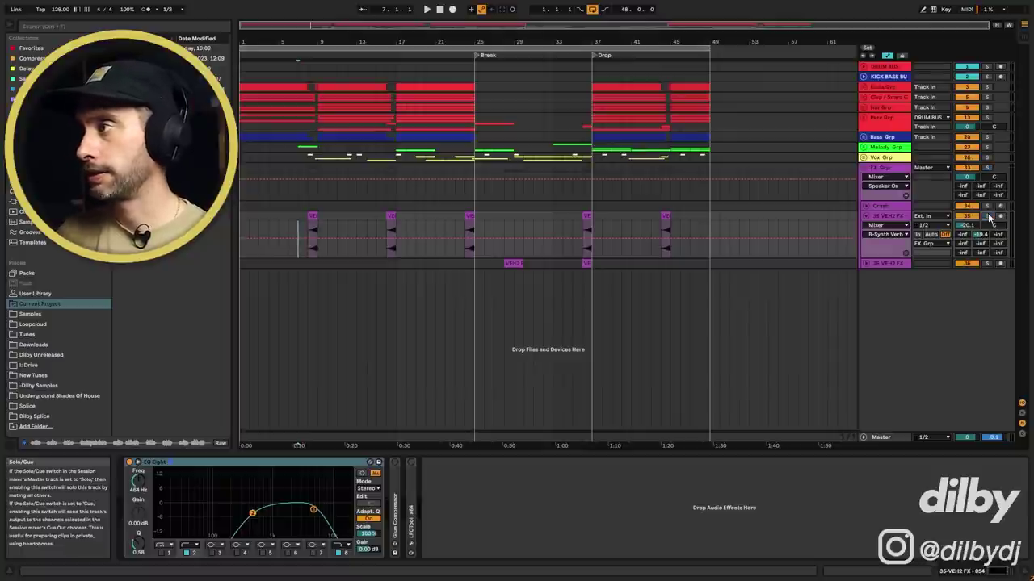
key(space)
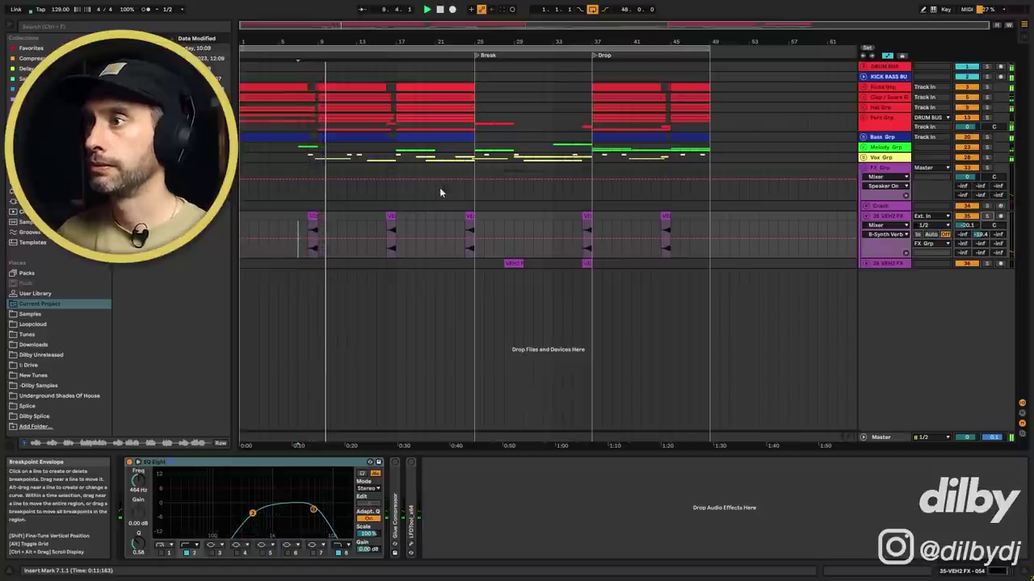
key(space)
click(512, 264)
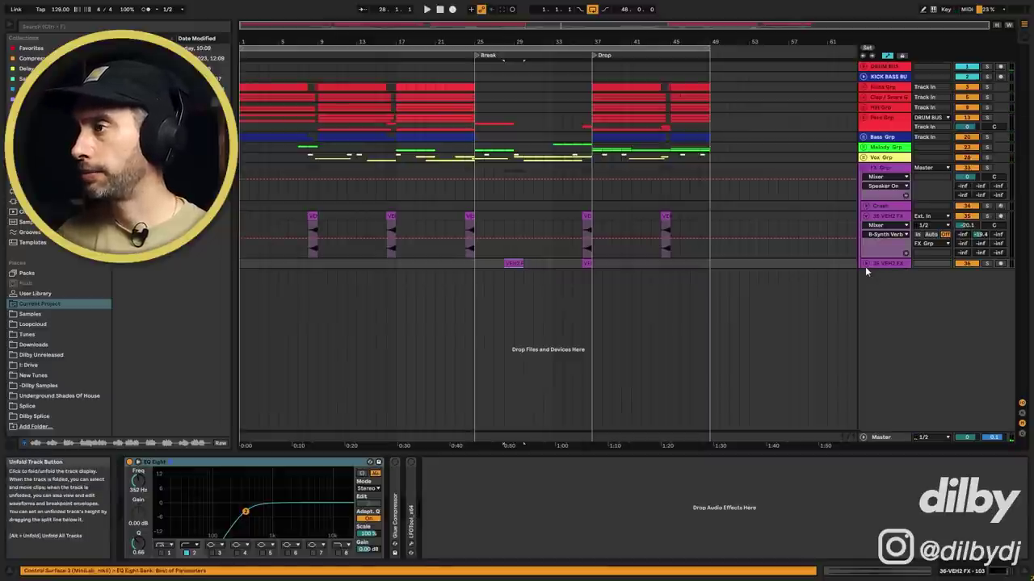
- Unfold the second VEH2 FX track, solo it, and play its hit from bar 27
click(865, 266)
click(487, 275)
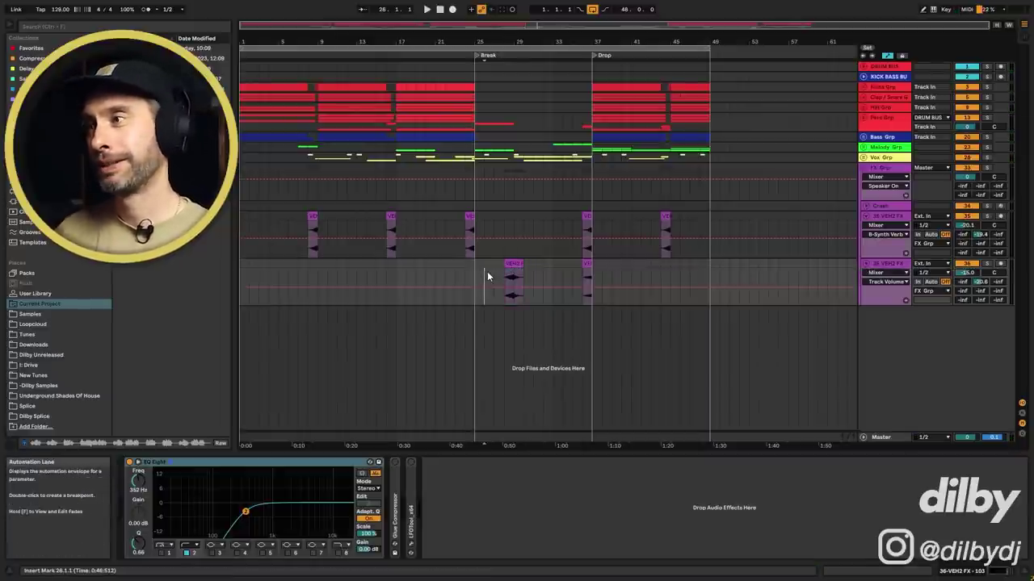
click(493, 274)
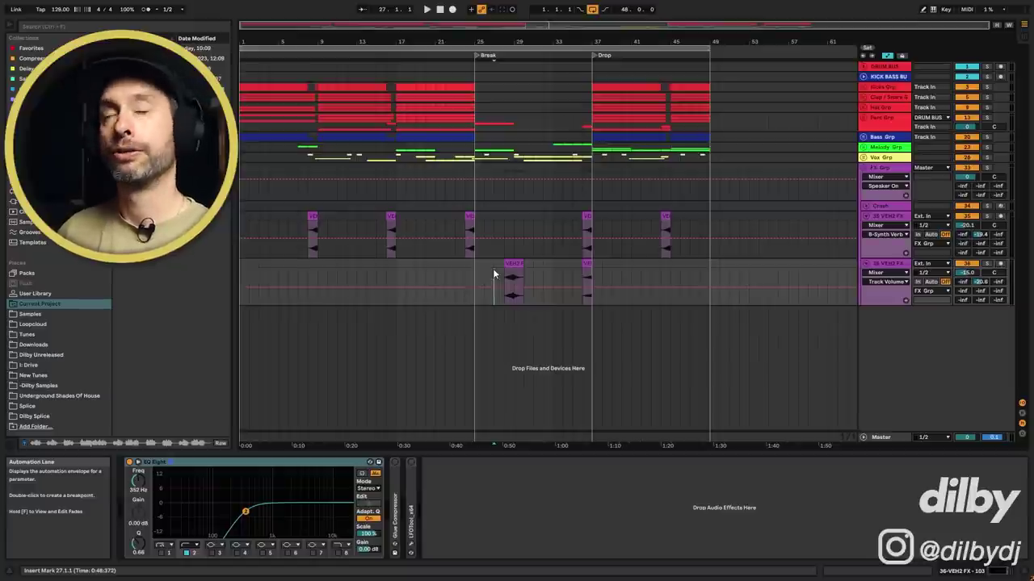
click(989, 264)
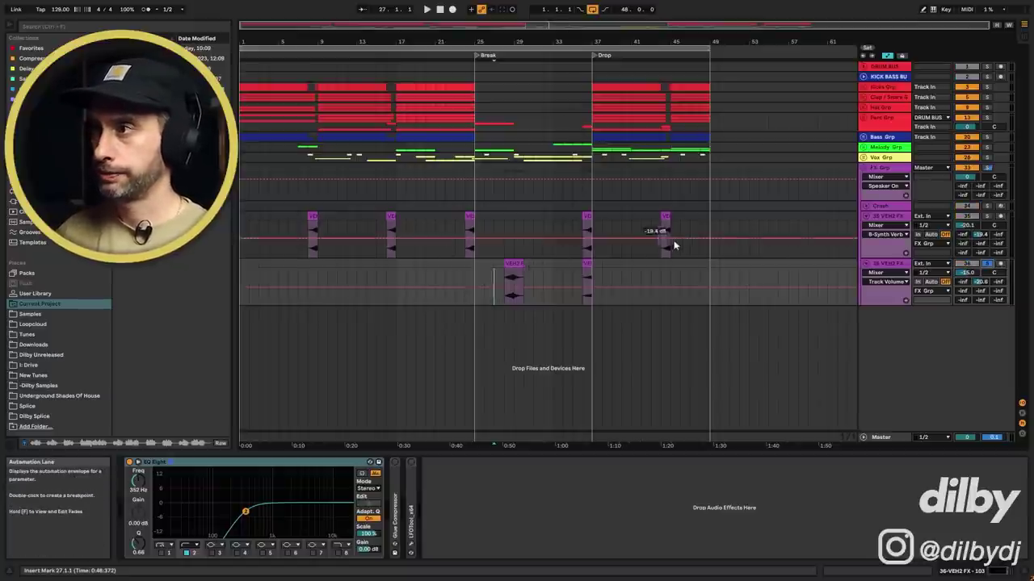
key(space)
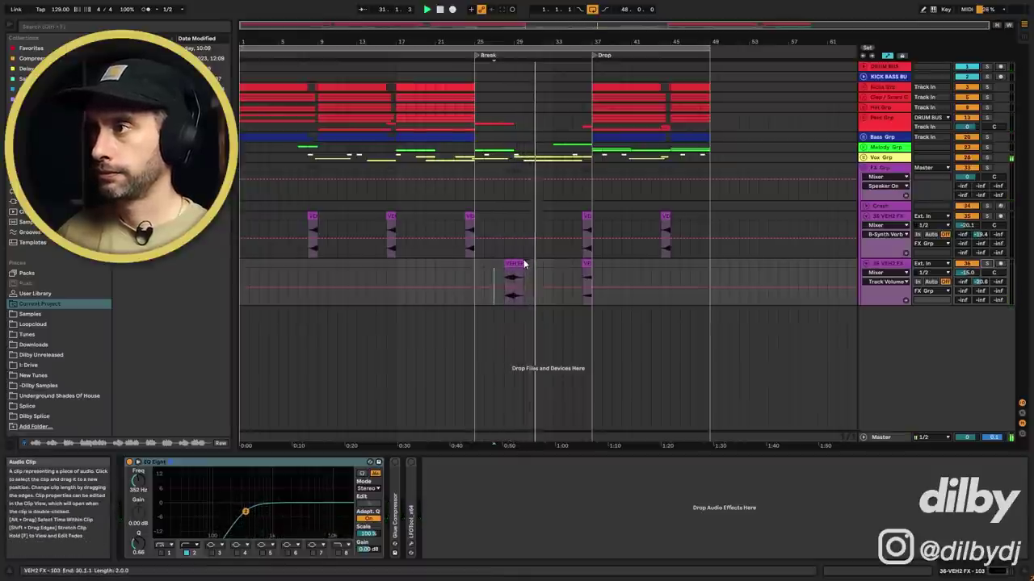
key(space)
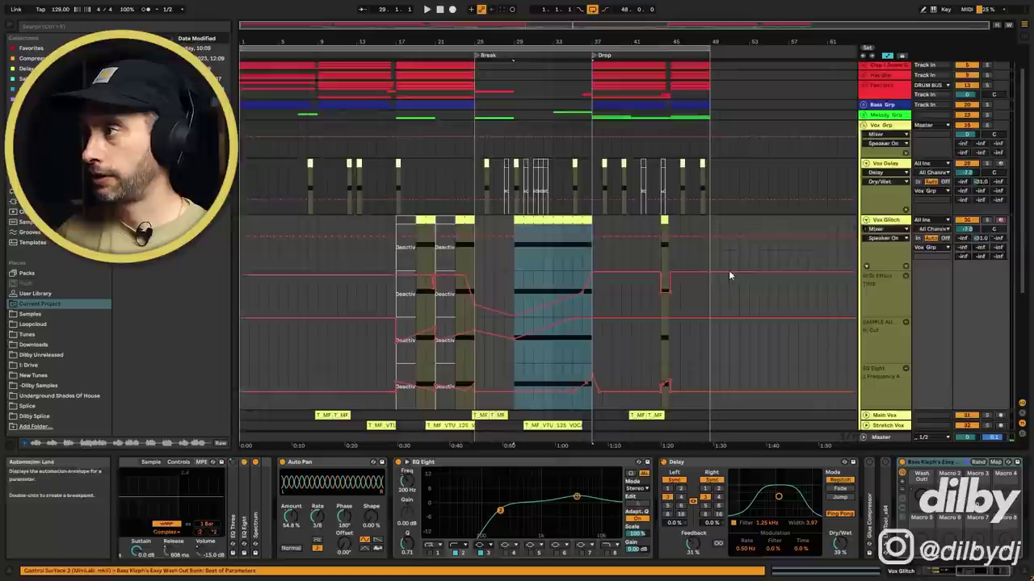
scroll(759, 272, down, 5)
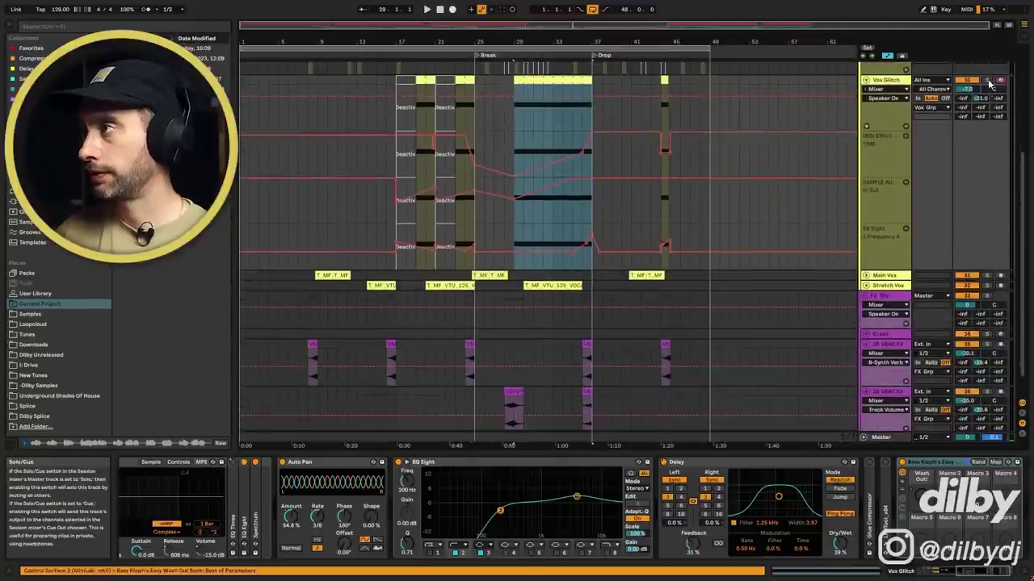
scroll(990, 83, down, 2)
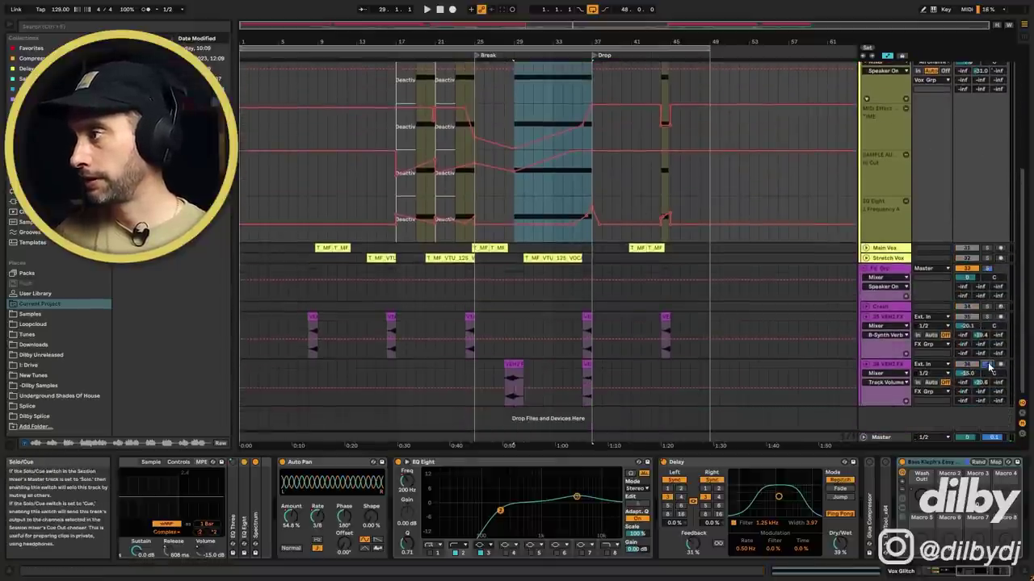
click(509, 365)
key(space)
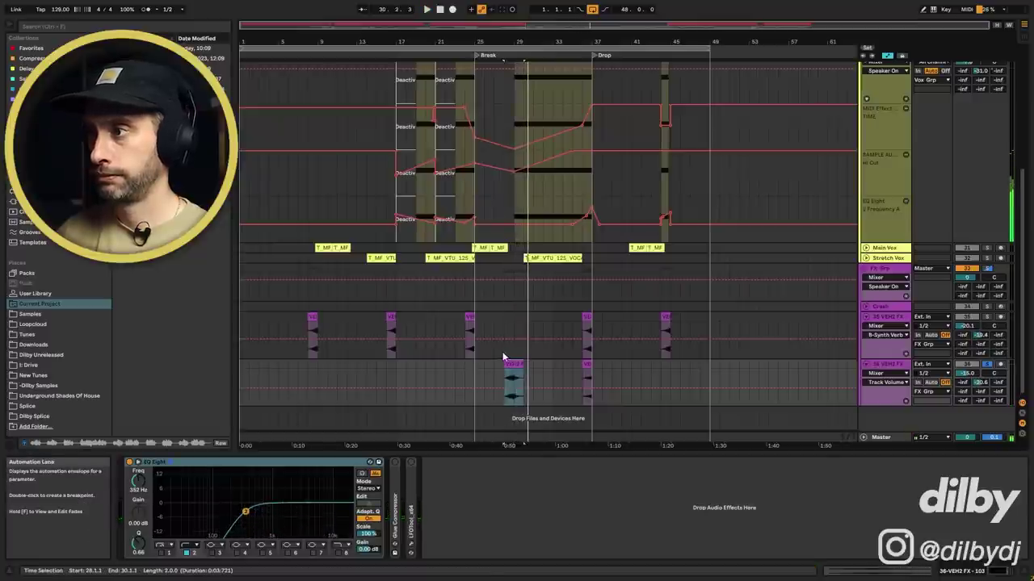
click(494, 367)
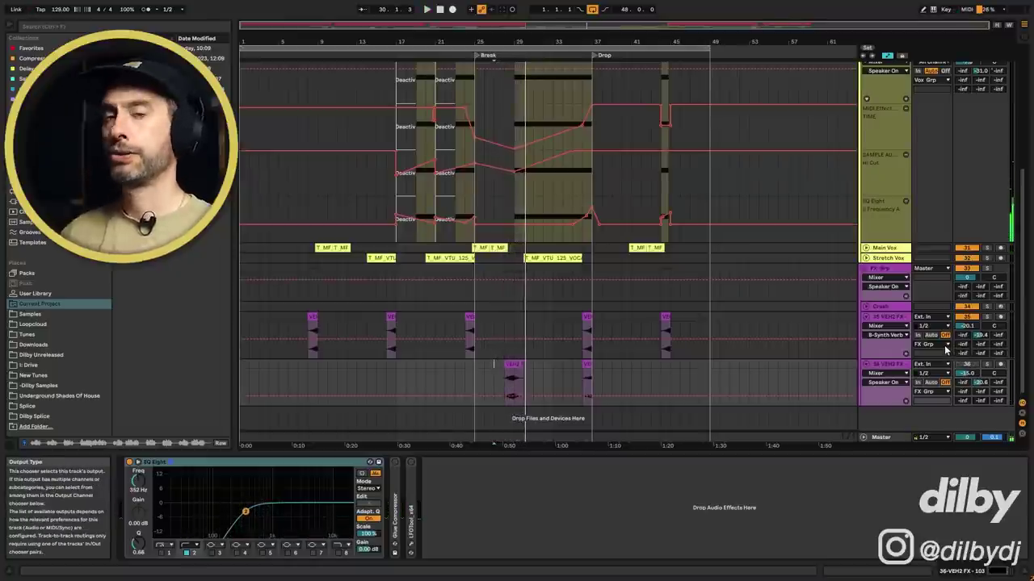
click(514, 365)
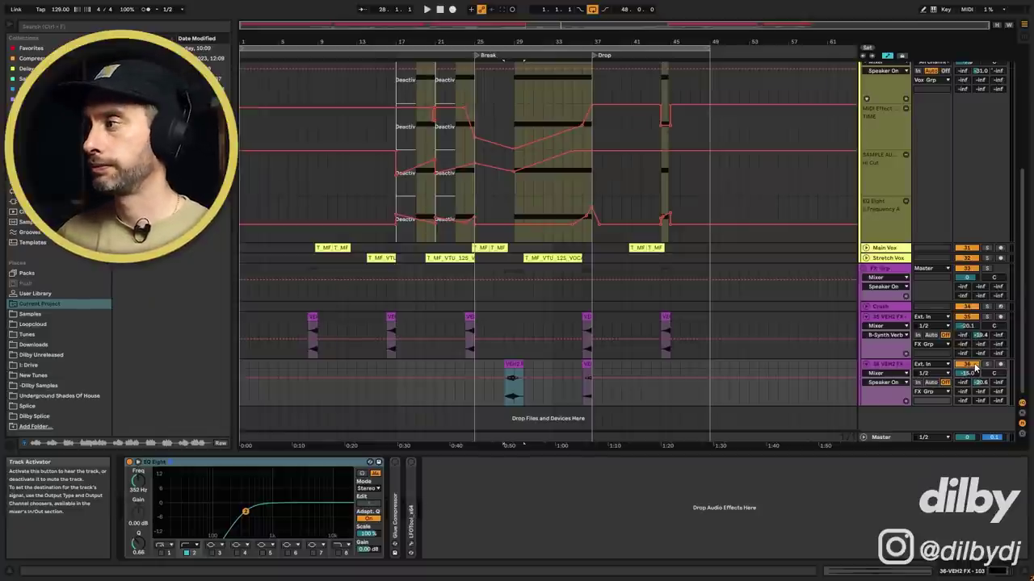
key(space)
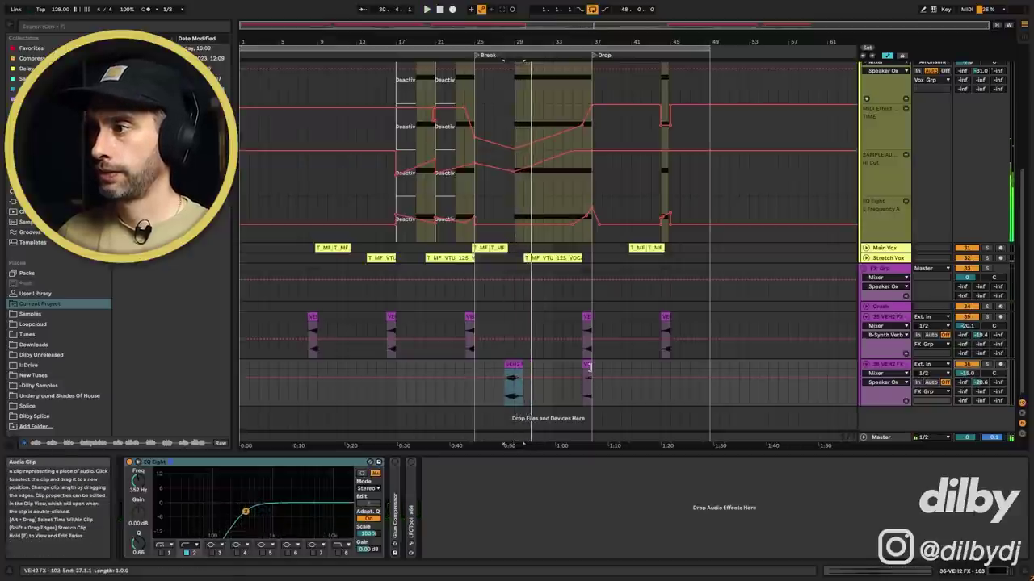
click(585, 366)
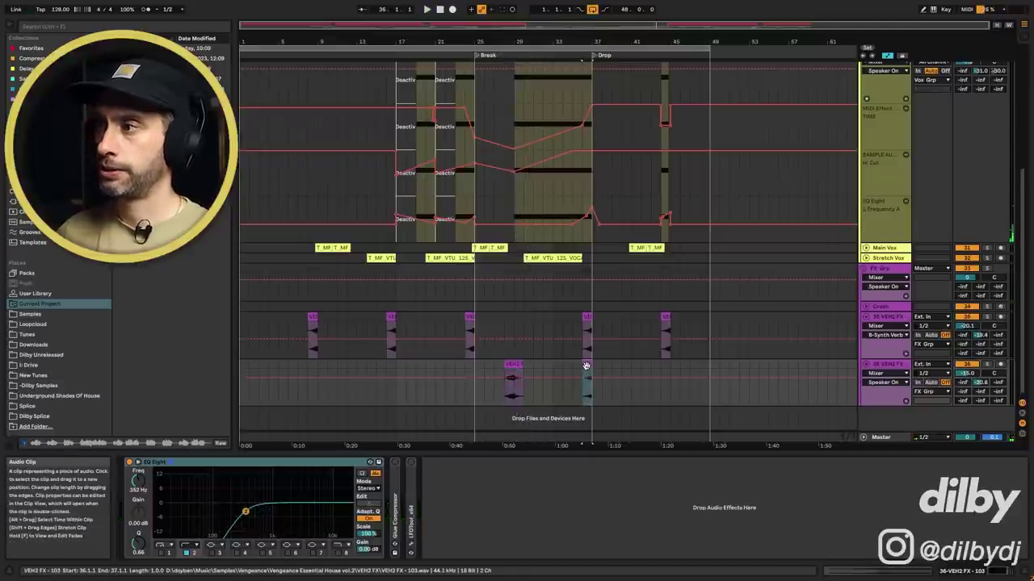
click(574, 364)
key(space)
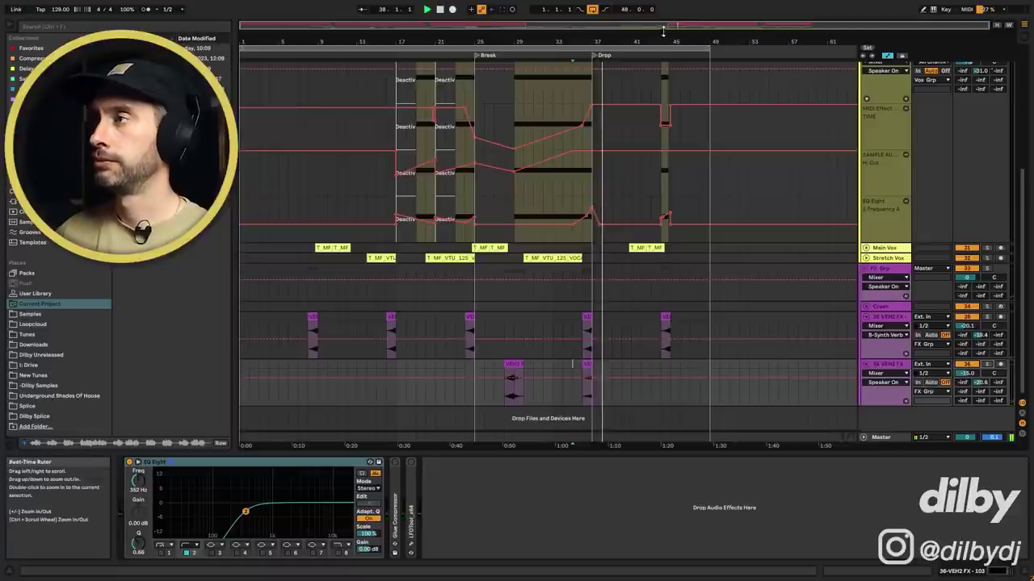
click(331, 193)
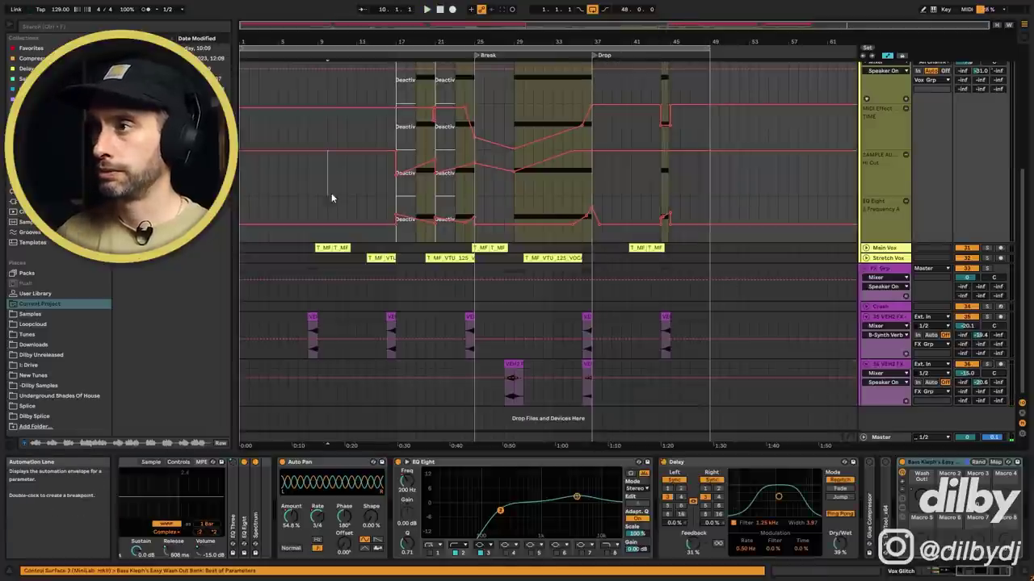
- Stop playback and zoom out to the full arrangement from bar 1 to the end
key(plus)
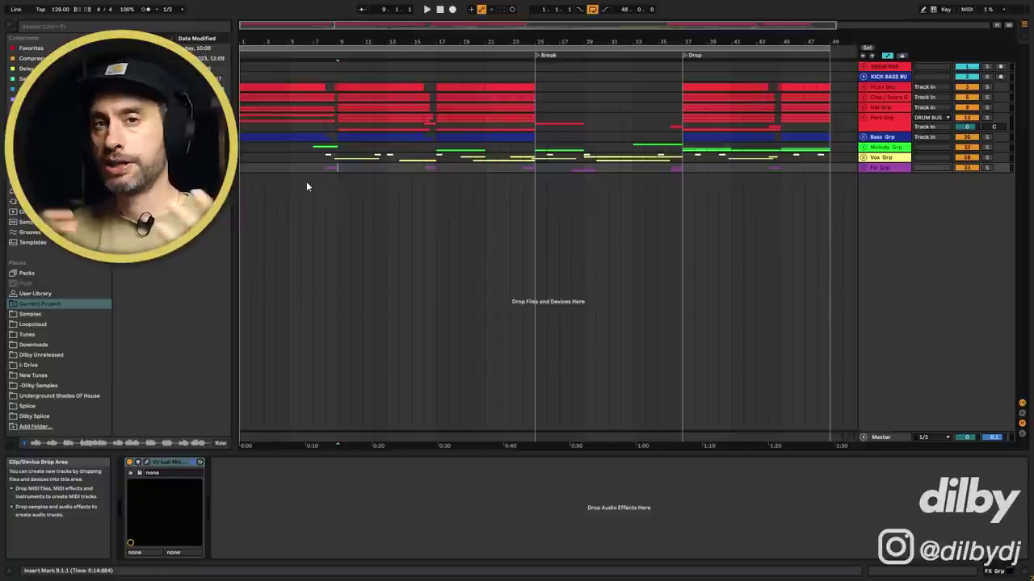
drag(529, 24, 529, 28)
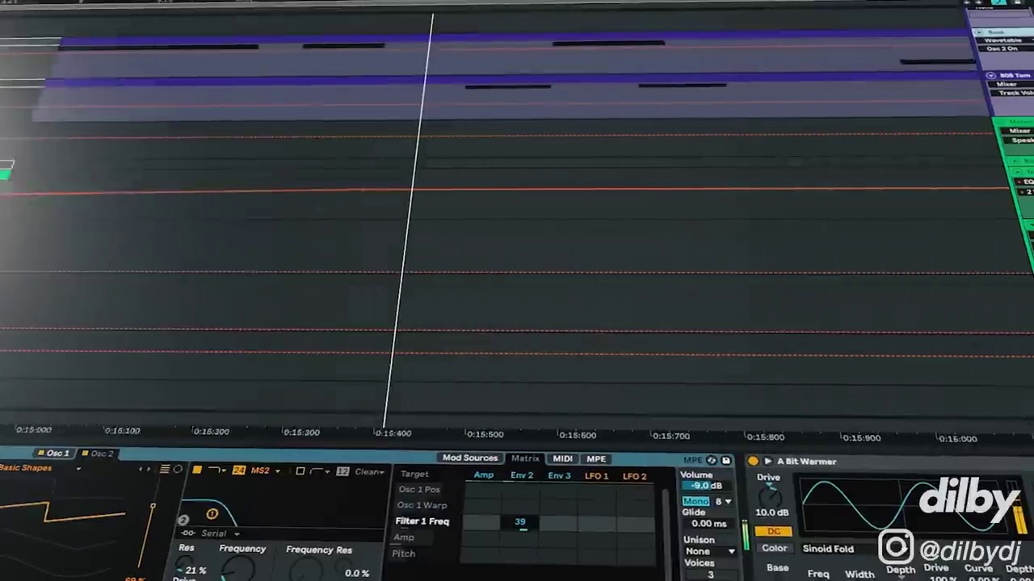
- Scroll the tracks during playback and show the Stretch Vox chain: EQ Eight, Glue Compressor, TAL-Chorus-LX, LFOTool
scroll(517, 242, down, 5)
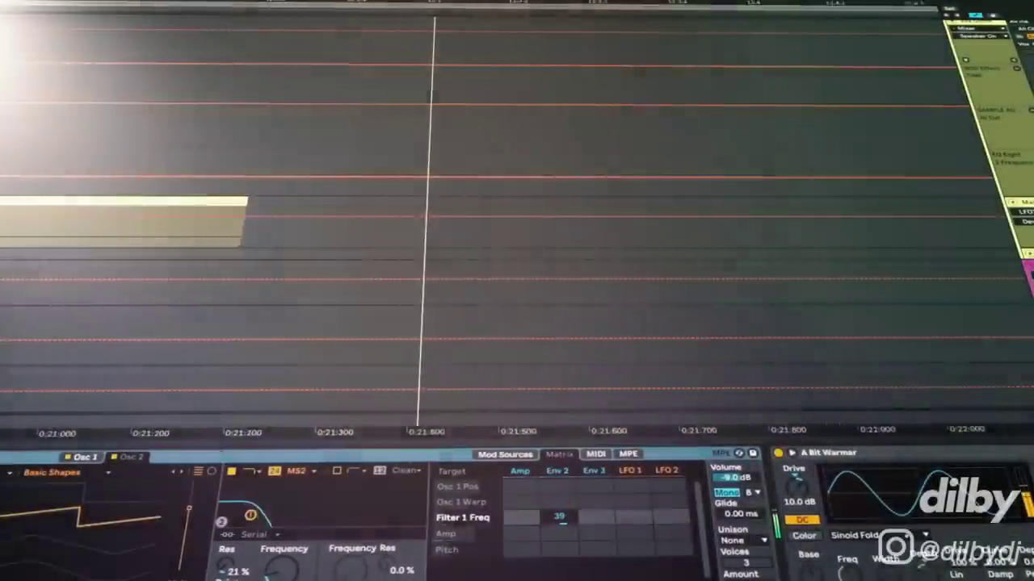
click(1019, 212)
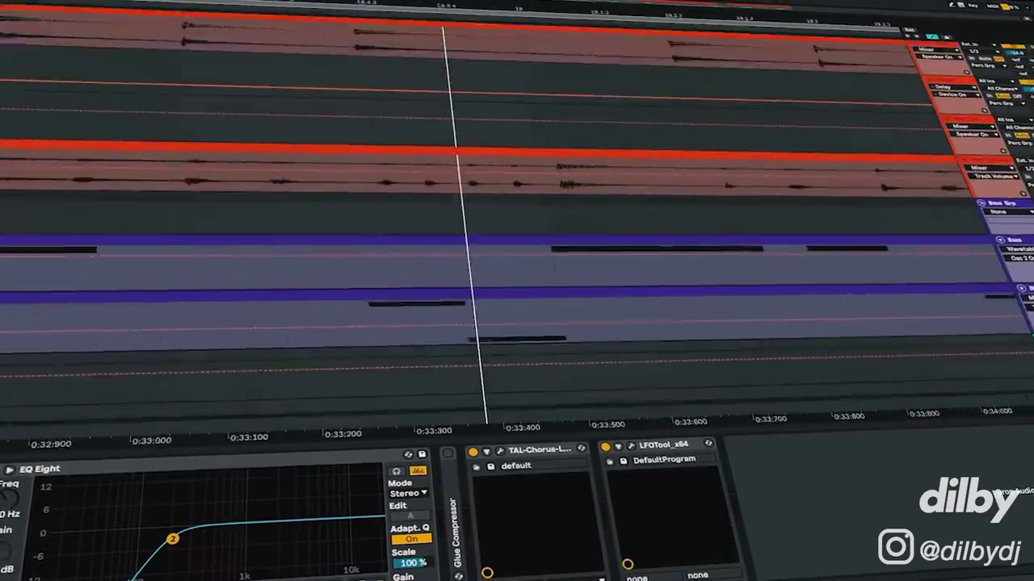
scroll(517, 226, down, 10)
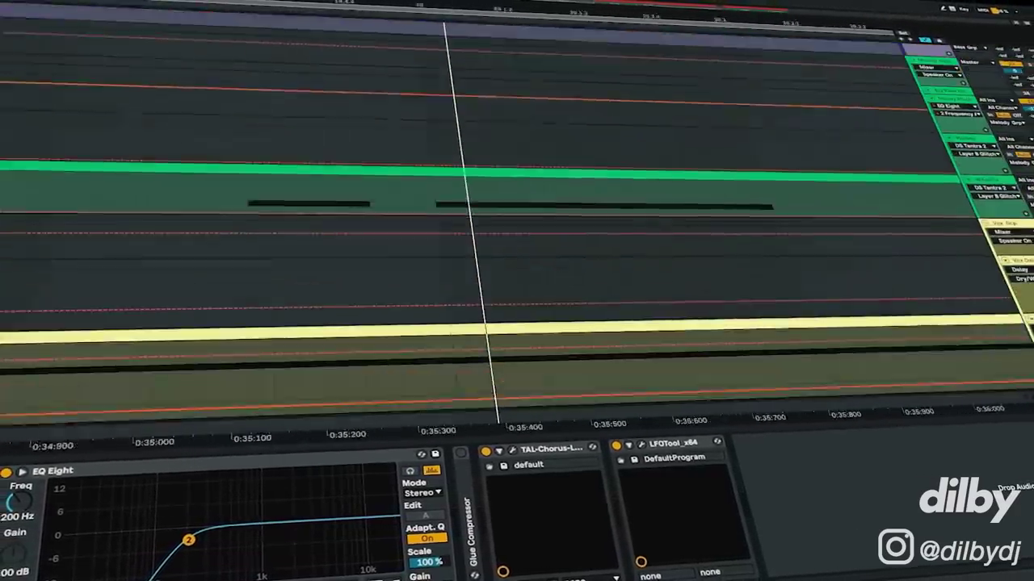